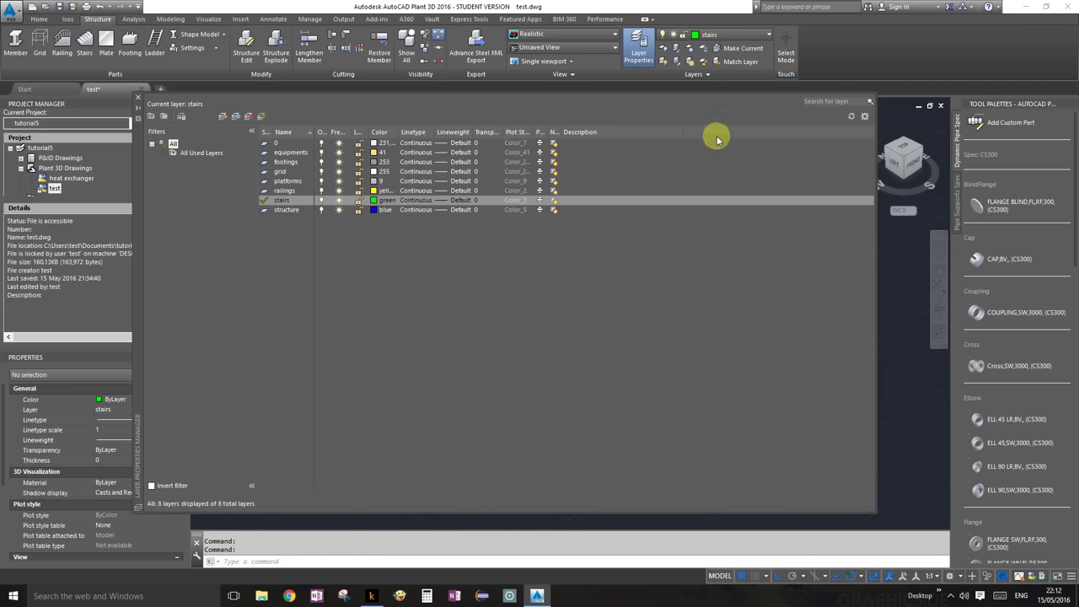
Close the layer properties manager and make the stairs layer current.
{"action": "left_click", "coordinate": [138, 103]}
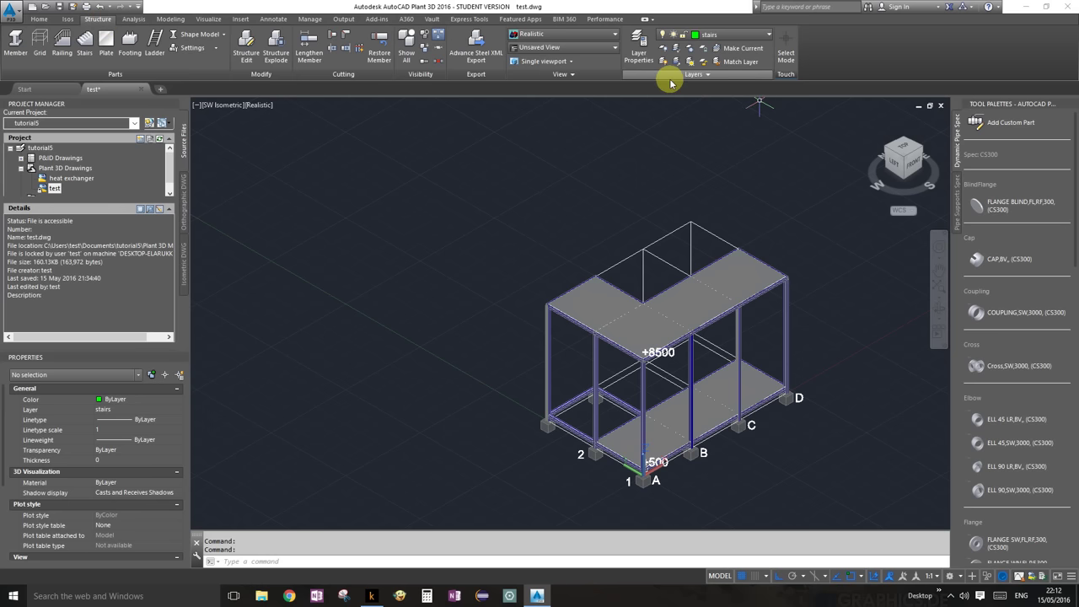
{"action": "left_click", "coordinate": [747, 35]}
{"action": "left_click", "coordinate": [747, 35]}
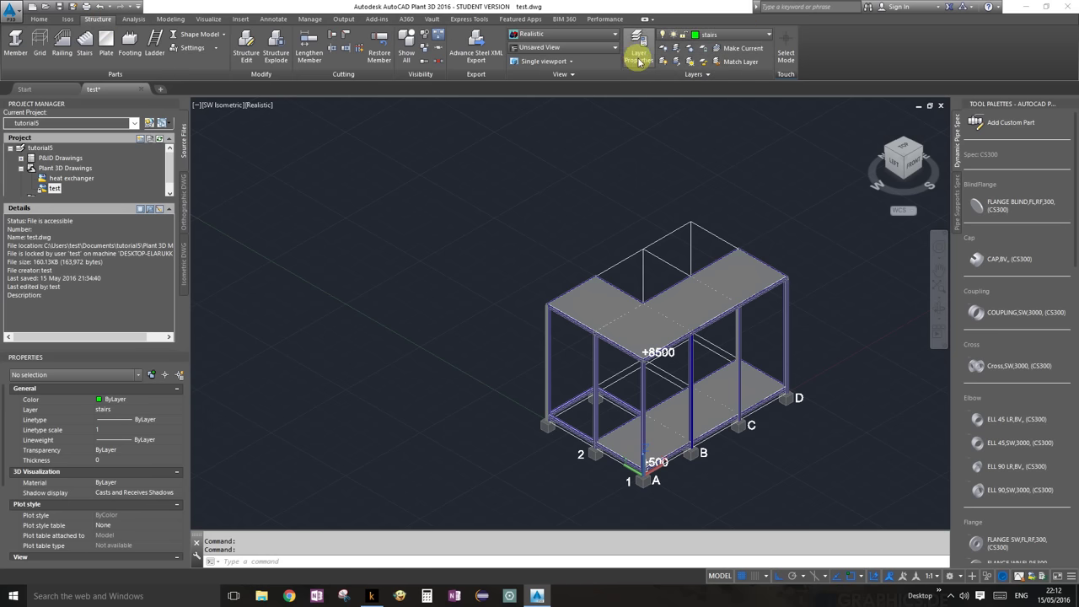
{"action": "left_click", "coordinate": [762, 35]}
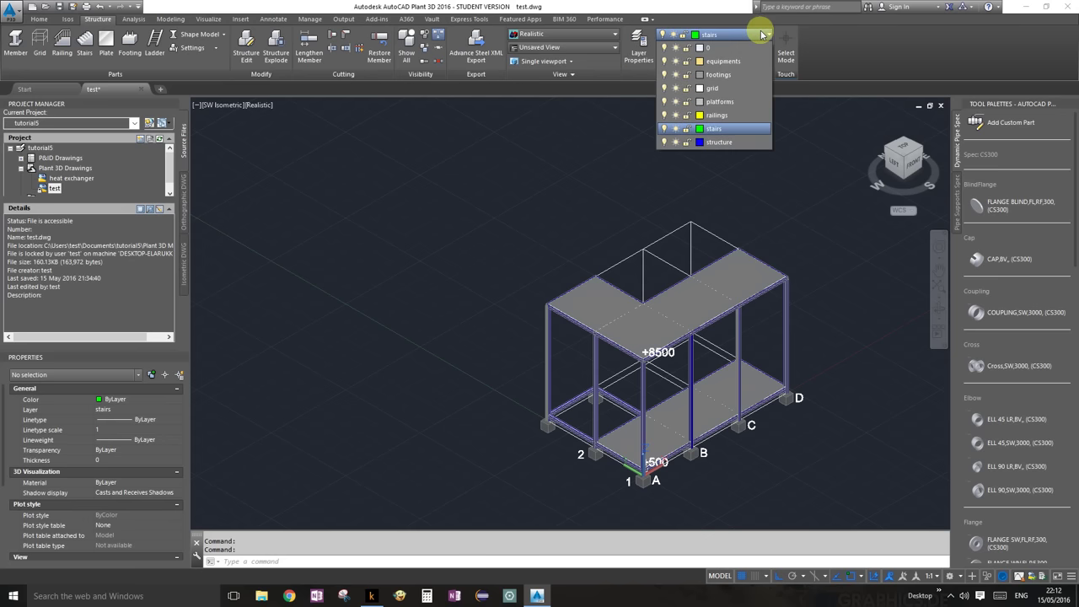
{"action": "left_click", "coordinate": [758, 129]}
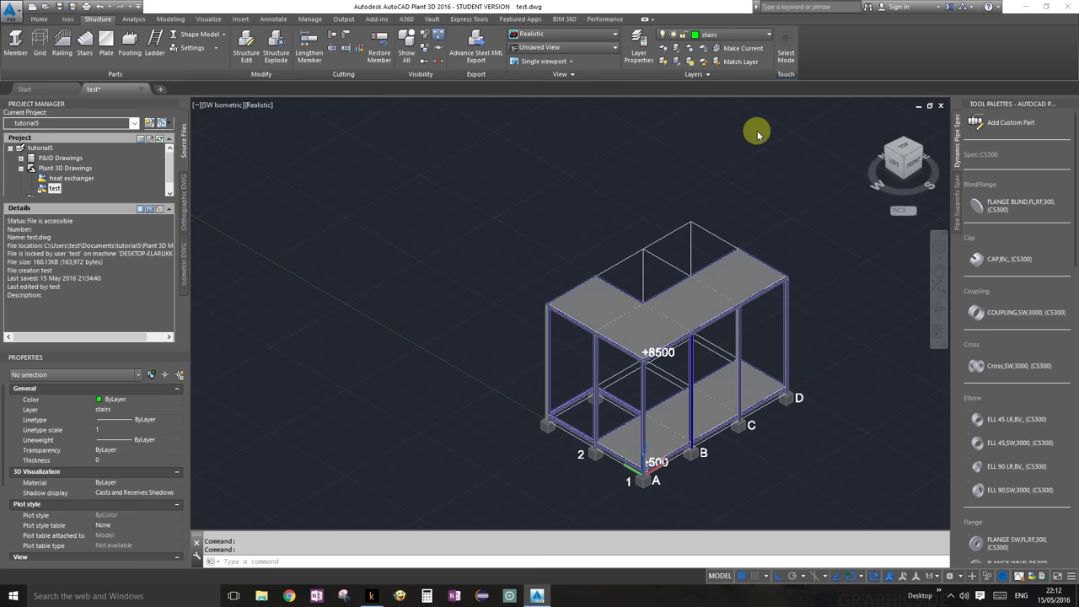
Isolate the structure grid so that the members, platforms and footings are hidden.
{"action": "middle_click_drag", "start_coordinate": [736, 367], "coordinate": [582, 269]}
{"action": "scroll", "coordinate": [592, 238], "scroll_direction": "up", "scroll_amount": 2}
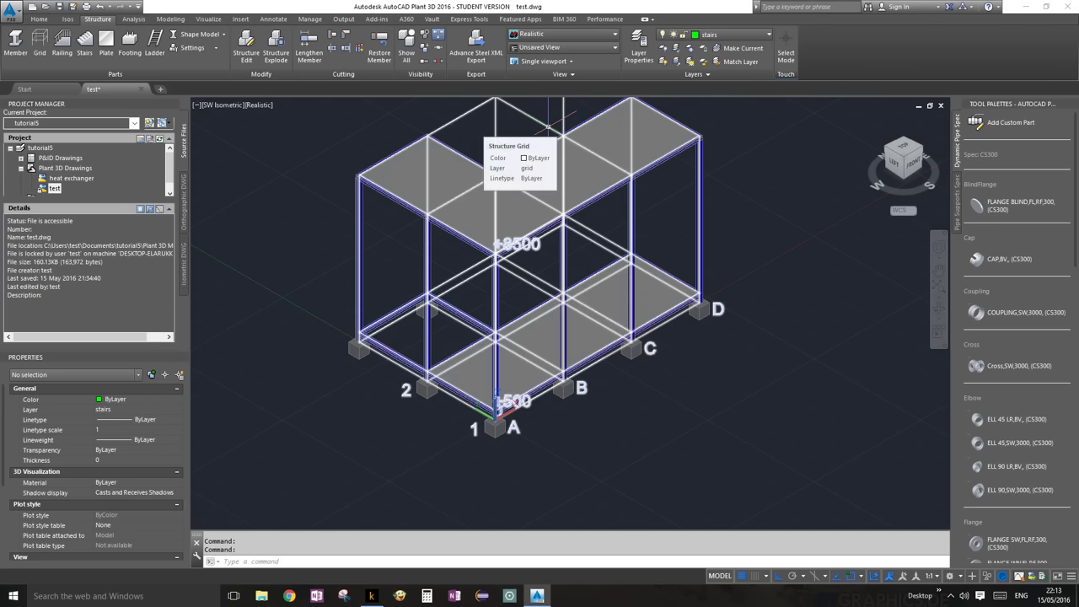
{"action": "left_click", "coordinate": [548, 127]}
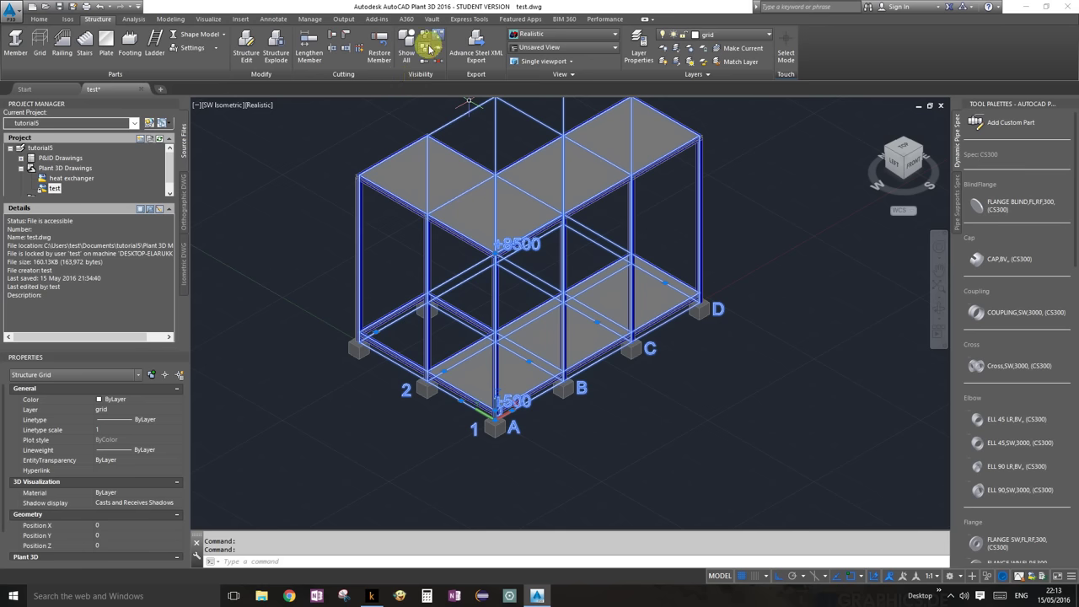
{"action": "key", "text": "Escape"}
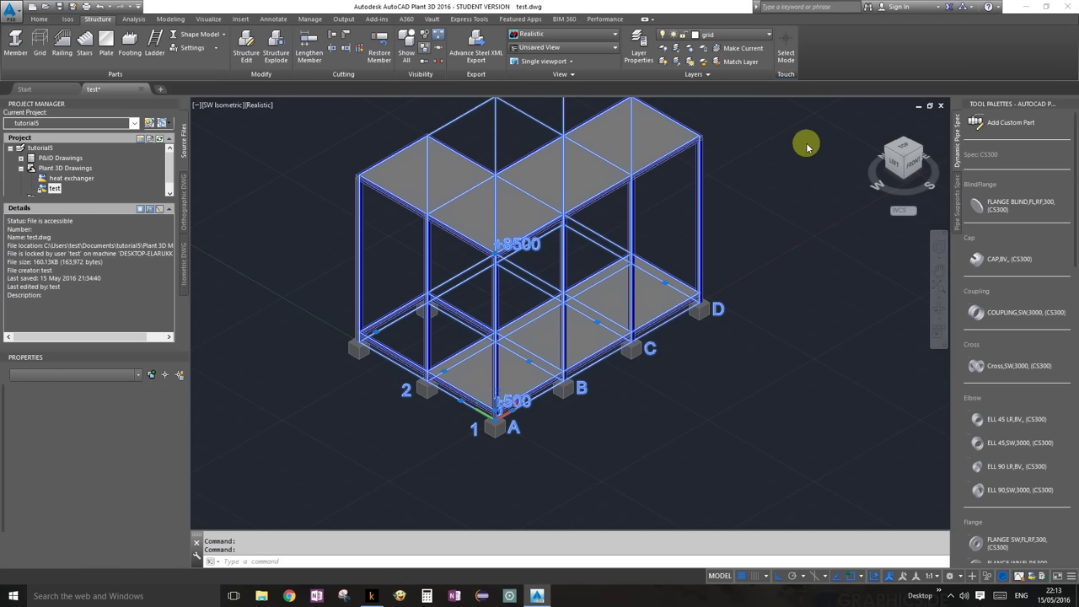
{"action": "left_click", "coordinate": [807, 148]}
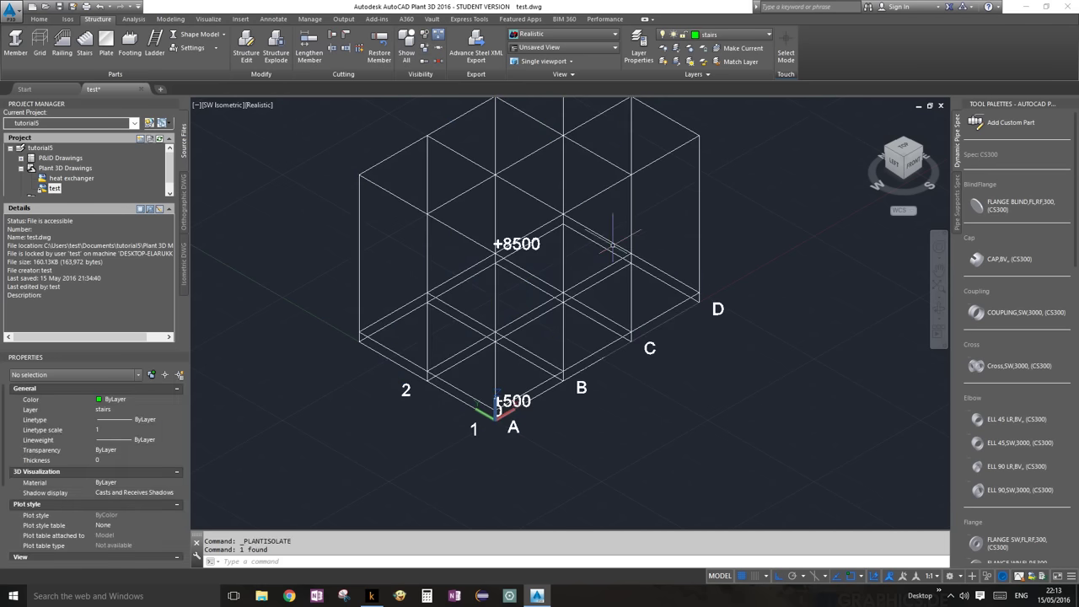
Draw a 4000-long line at ground level from grid point A1 to grid line 2.
{"action": "left_click", "coordinate": [939, 307]}
{"action": "left_click_drag", "start_coordinate": [566, 316], "coordinate": [545, 316]}
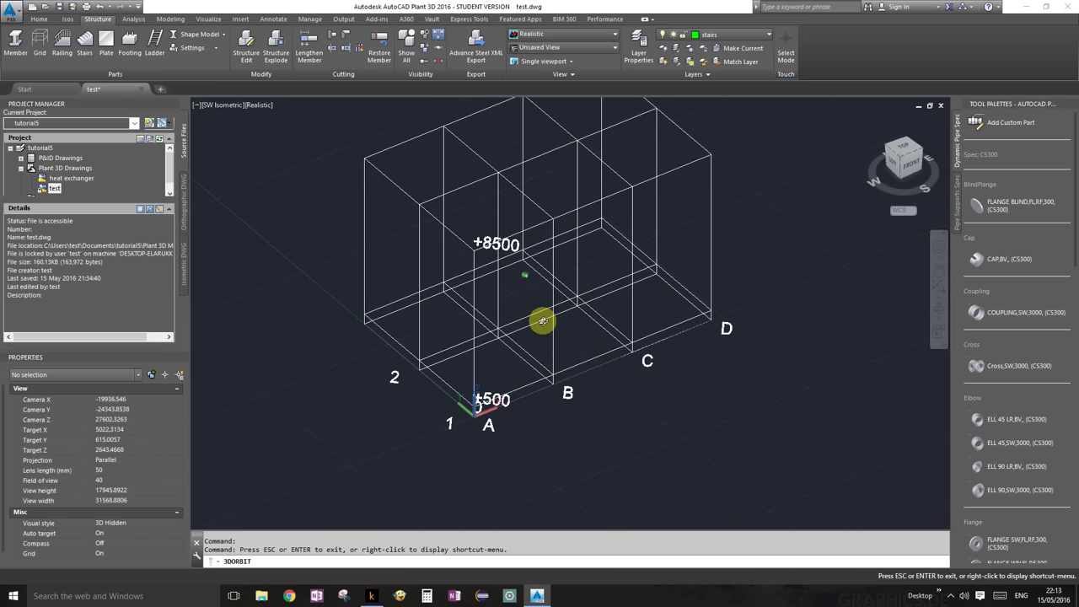
{"action": "key", "text": "Escape"}
{"action": "scroll", "coordinate": [449, 396], "scroll_direction": "up", "scroll_amount": 6}
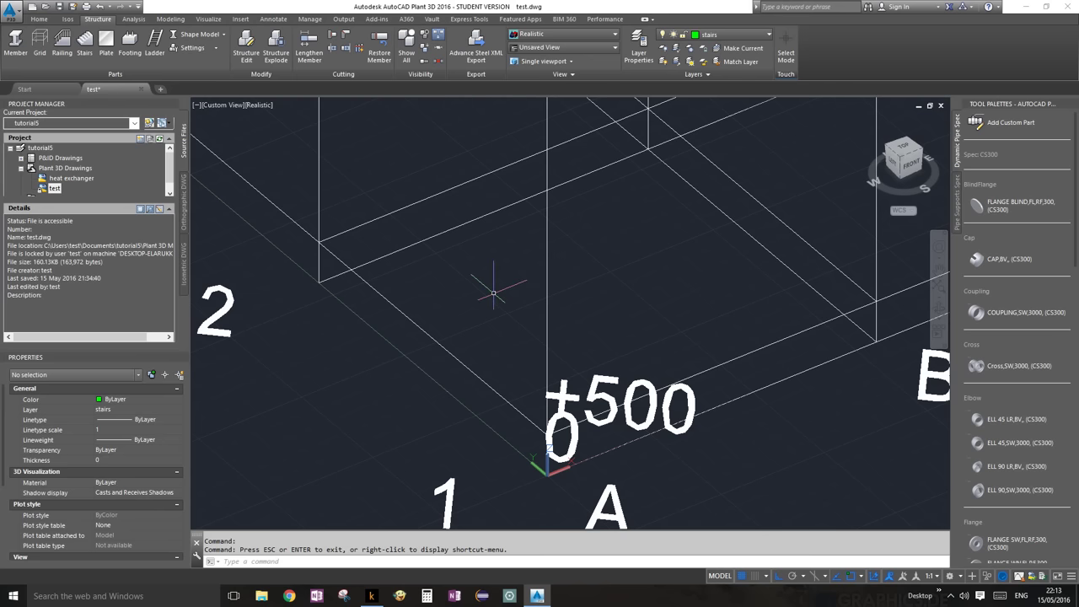
{"action": "type", "text": "L"}
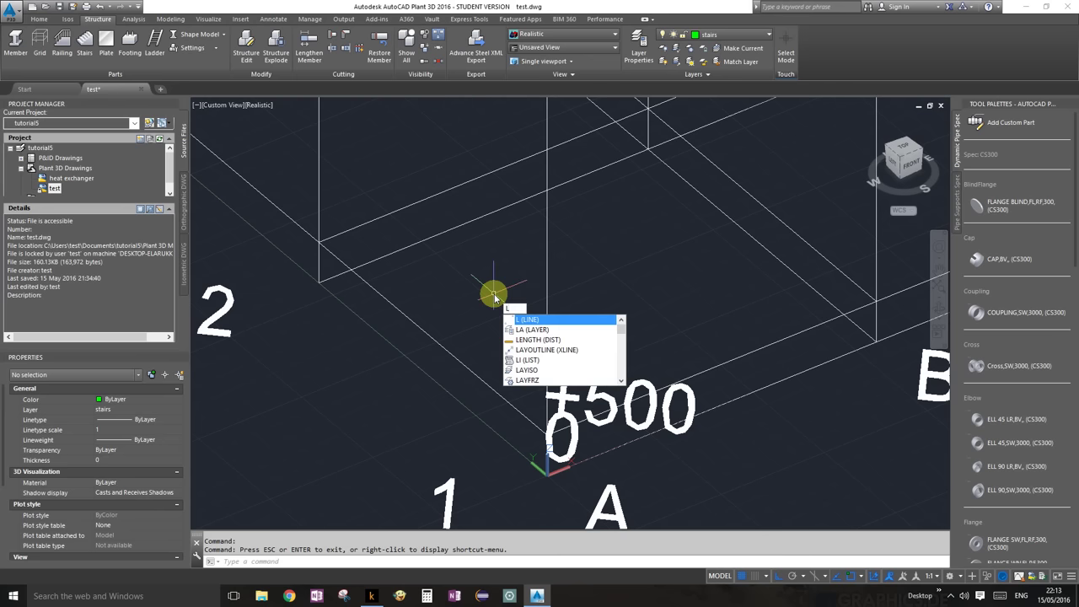
{"action": "type", "text": "INE"}
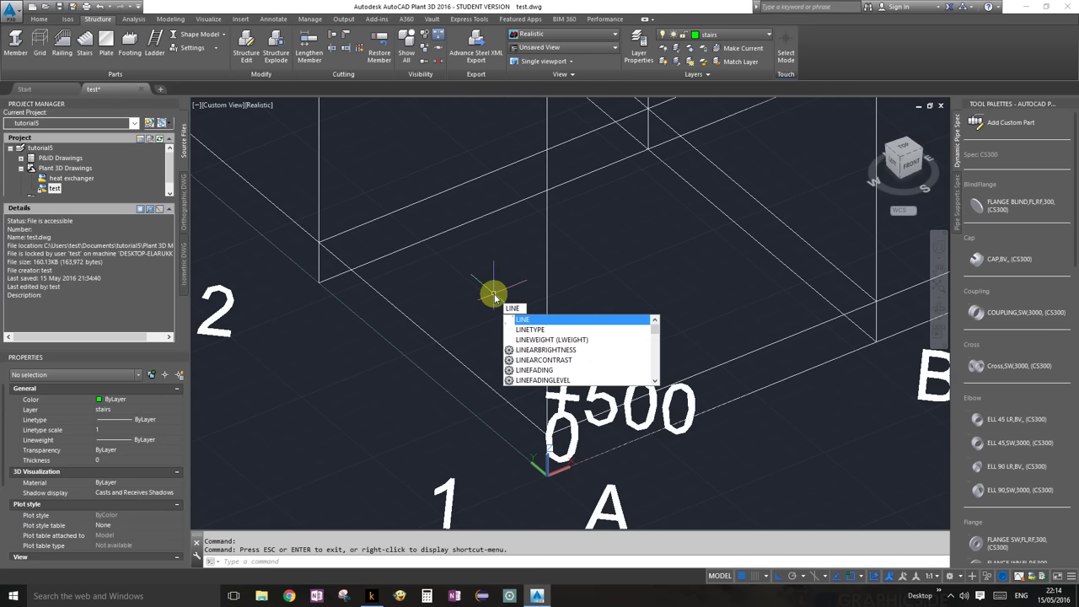
{"action": "left_click", "coordinate": [529, 321]}
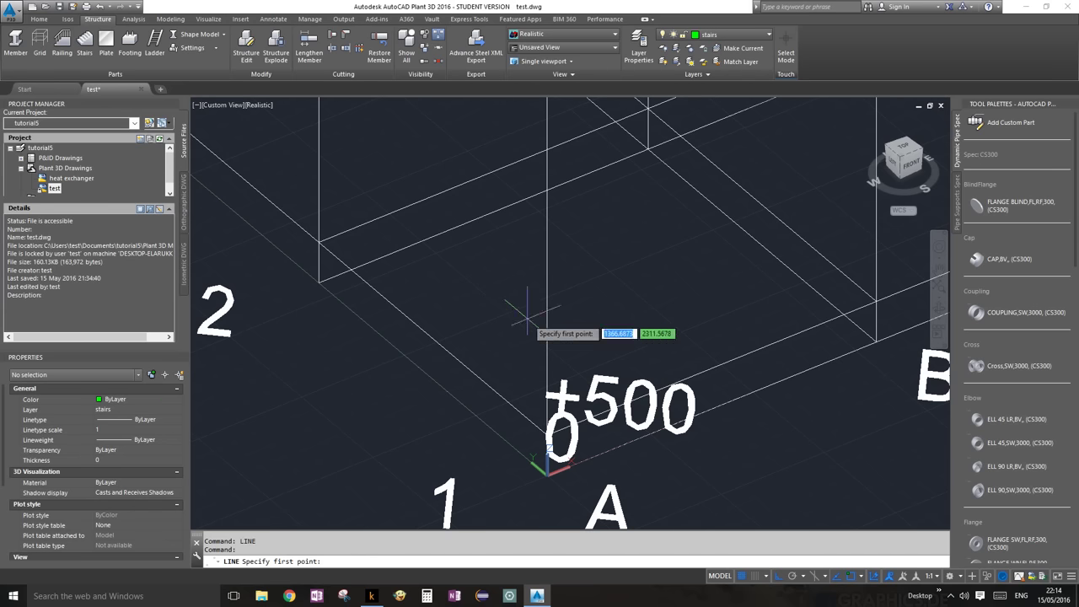
{"action": "scroll", "coordinate": [552, 418], "scroll_direction": "down", "scroll_amount": 5}
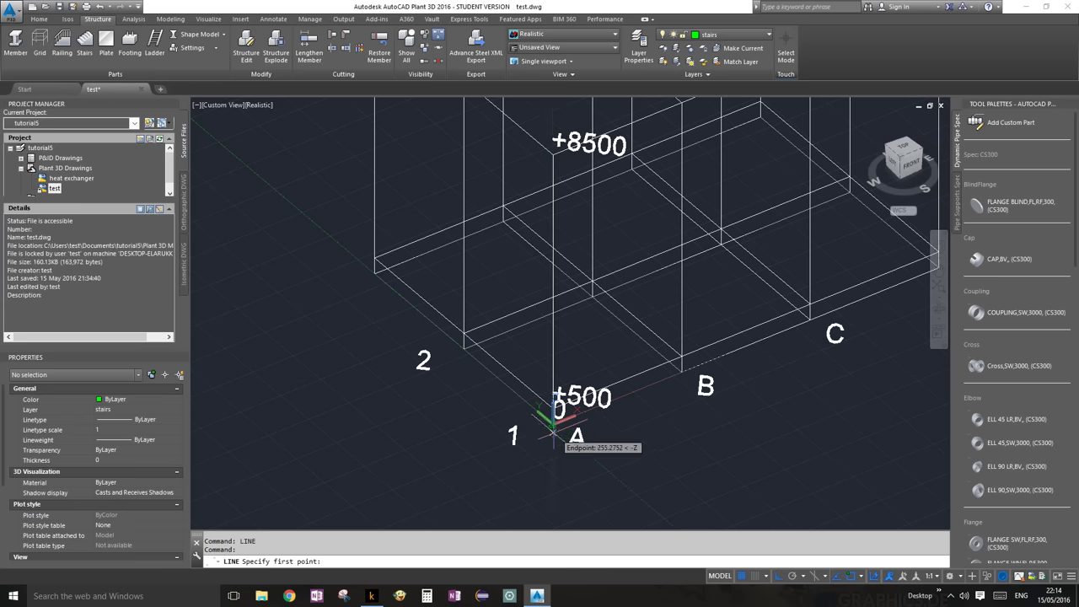
{"action": "scroll", "coordinate": [553, 427], "scroll_direction": "up", "scroll_amount": 3}
{"action": "left_click", "coordinate": [554, 413]}
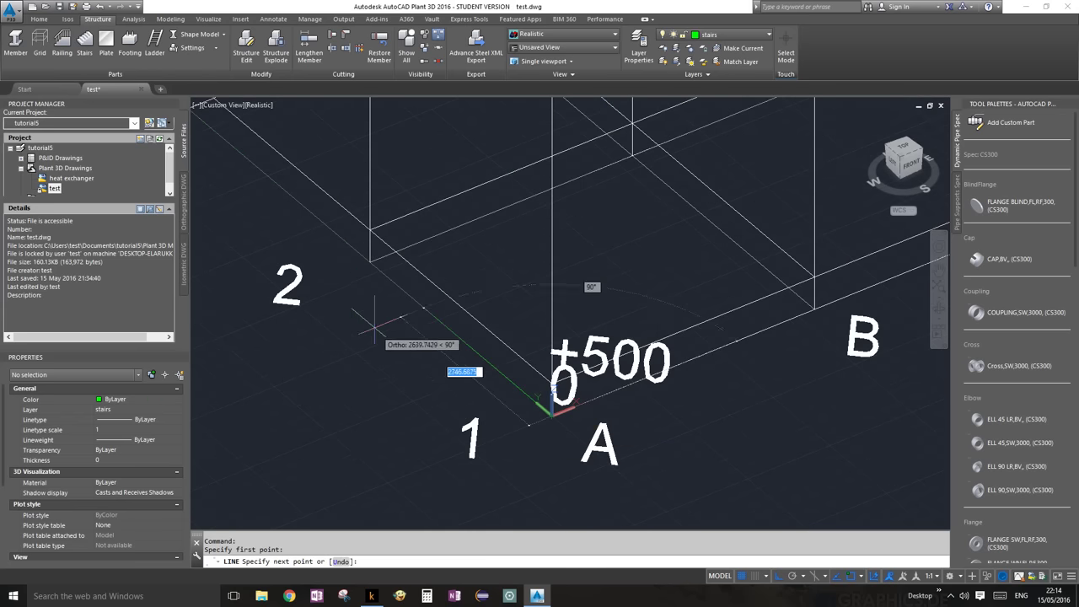
{"action": "type", "text": "4000"}
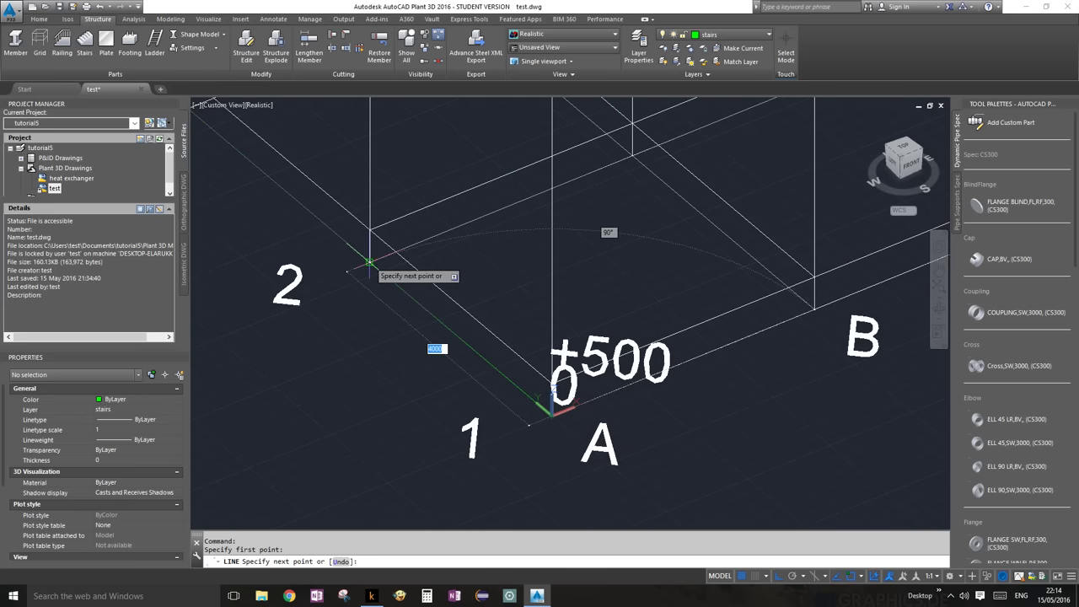
{"action": "key", "text": "Return"}
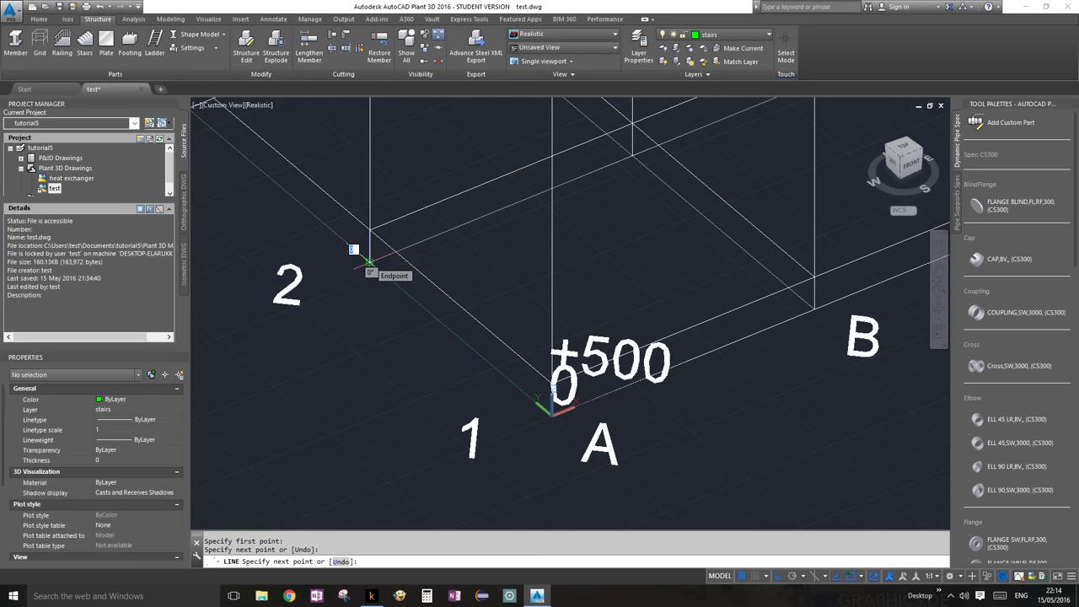
{"action": "key", "text": "Escape"}
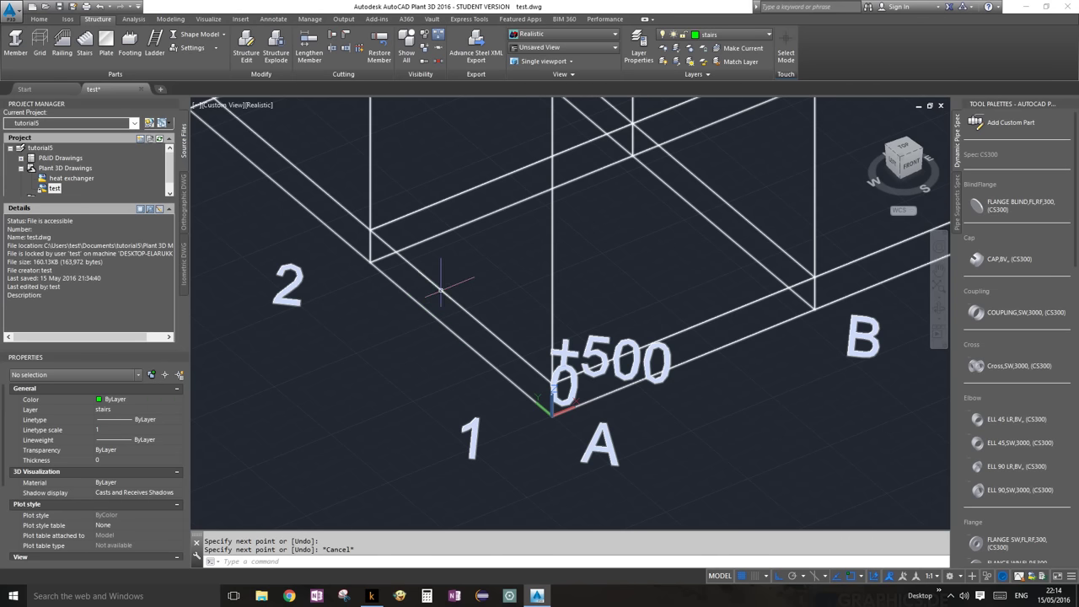
Try to select the new line lying over the grid edge between grid lines 1 and 2.
{"action": "left_click", "coordinate": [432, 307]}
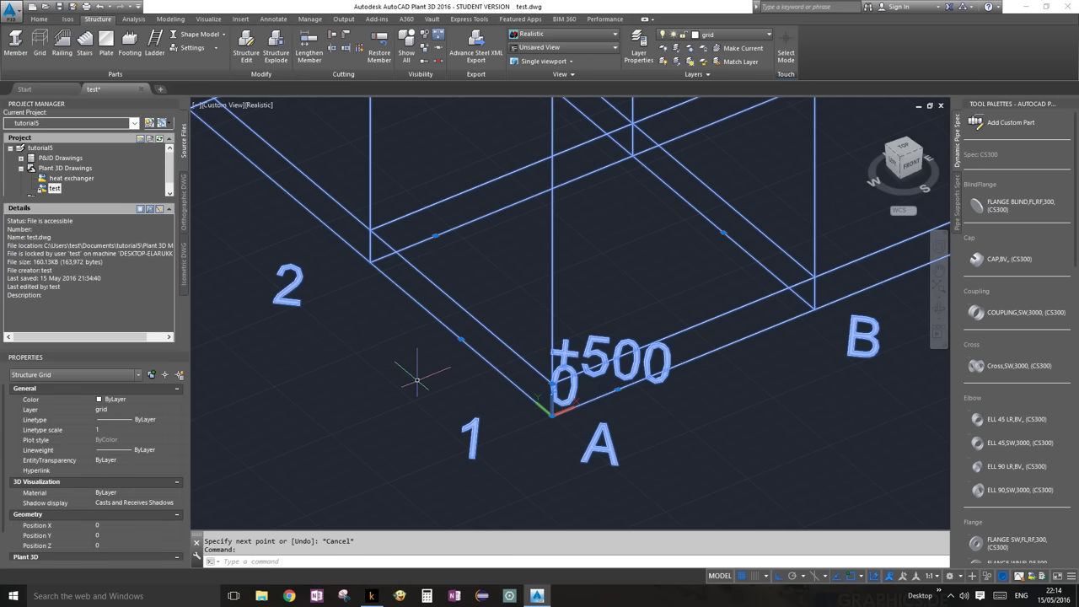
{"action": "key", "text": "Escape"}
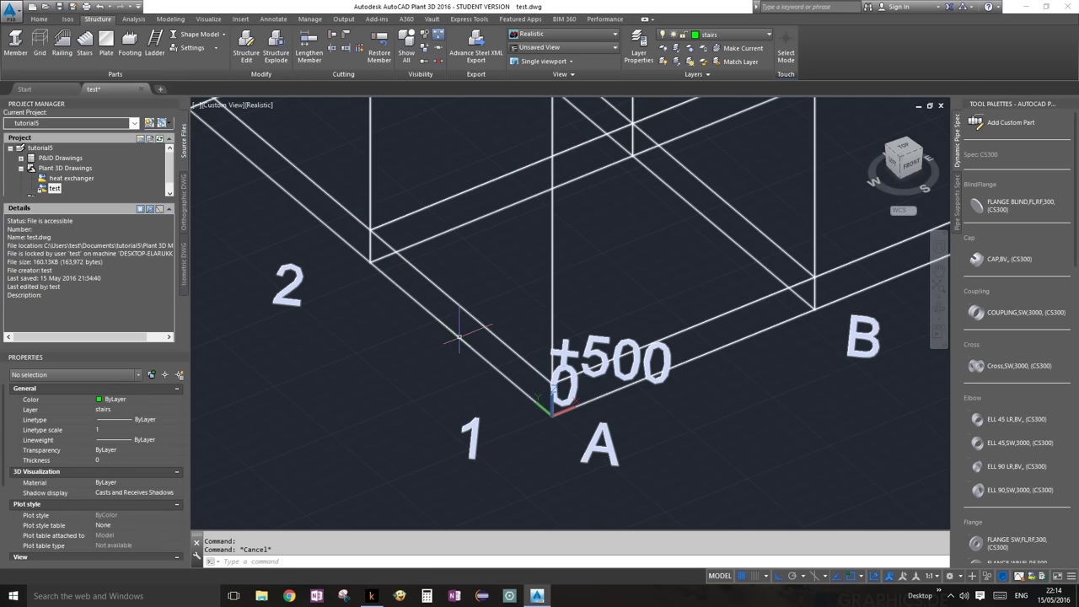
{"action": "left_click", "coordinate": [457, 337]}
{"action": "scroll", "coordinate": [643, 307], "scroll_direction": "down", "scroll_amount": 5}
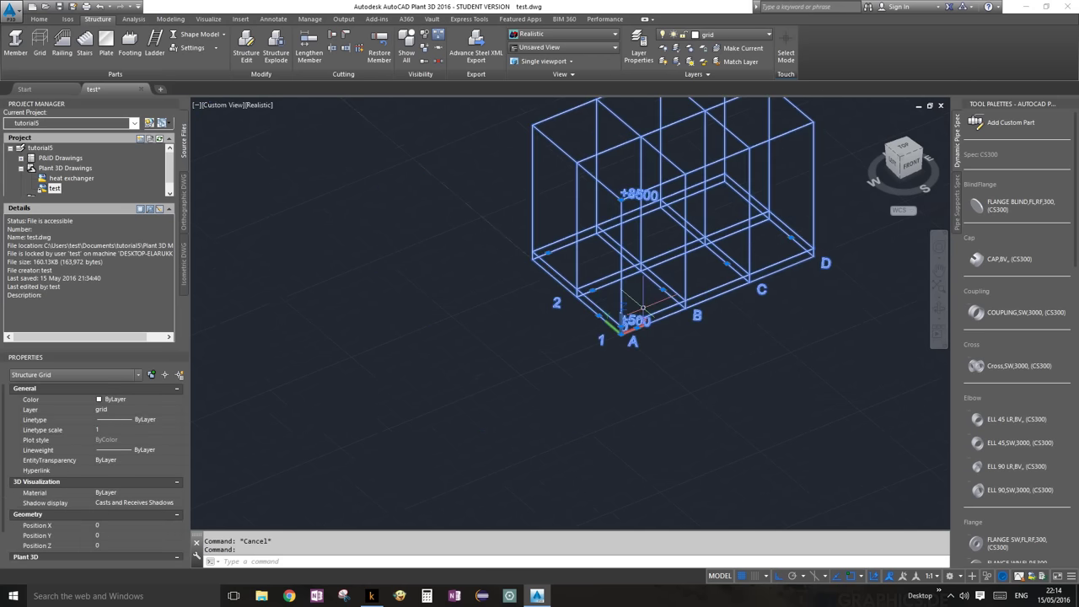
{"action": "scroll", "coordinate": [629, 325], "scroll_direction": "up", "scroll_amount": 4}
{"action": "scroll", "coordinate": [622, 330], "scroll_direction": "down", "scroll_amount": 3}
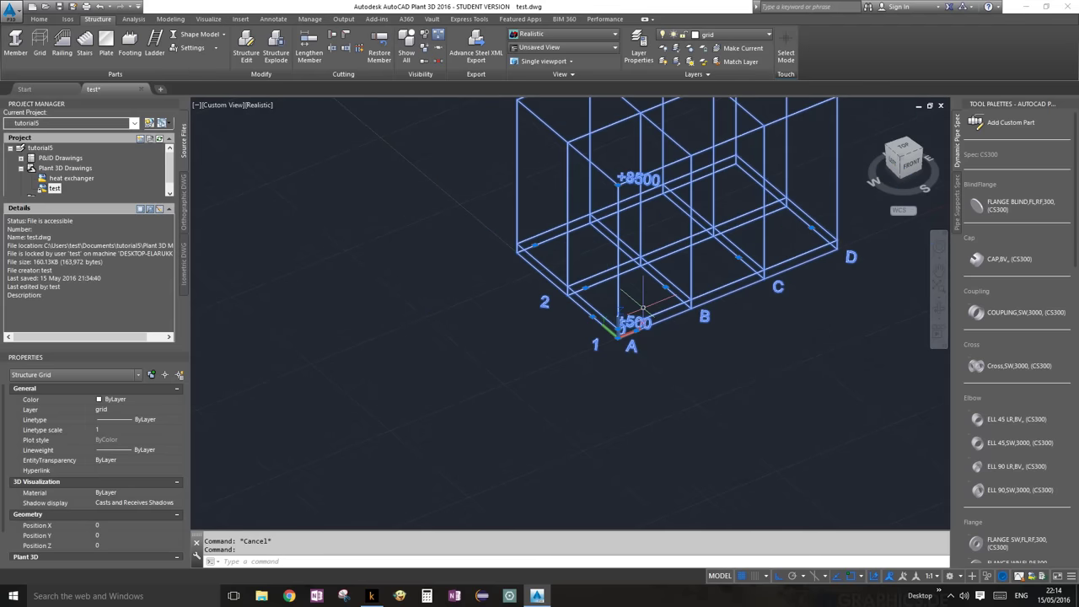
Turn off the grid layer, leaving stairs as the current layer.
{"action": "left_click", "coordinate": [772, 34]}
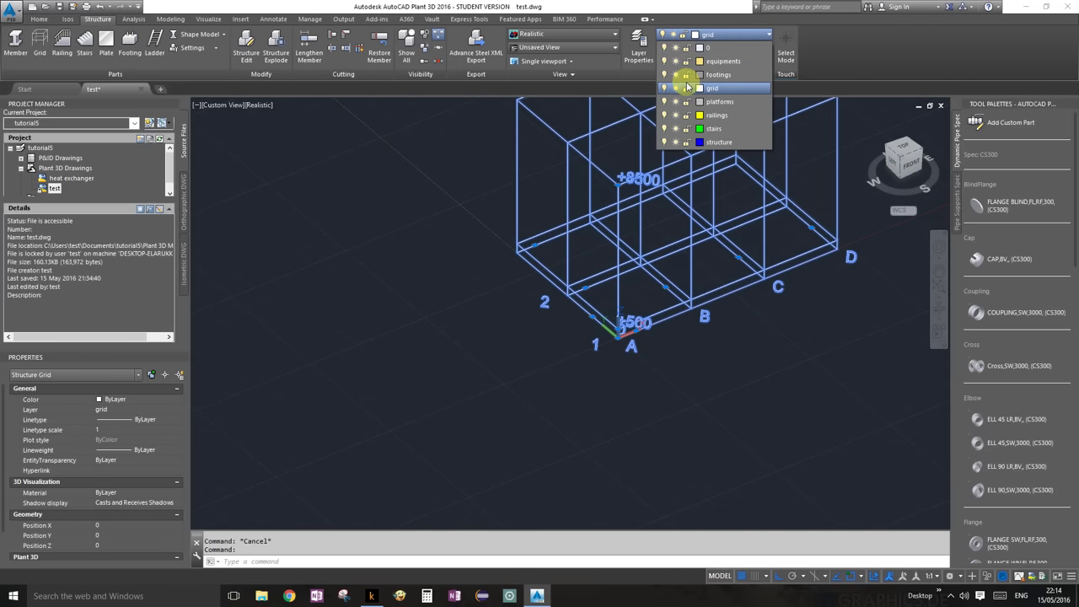
{"action": "left_click", "coordinate": [826, 60]}
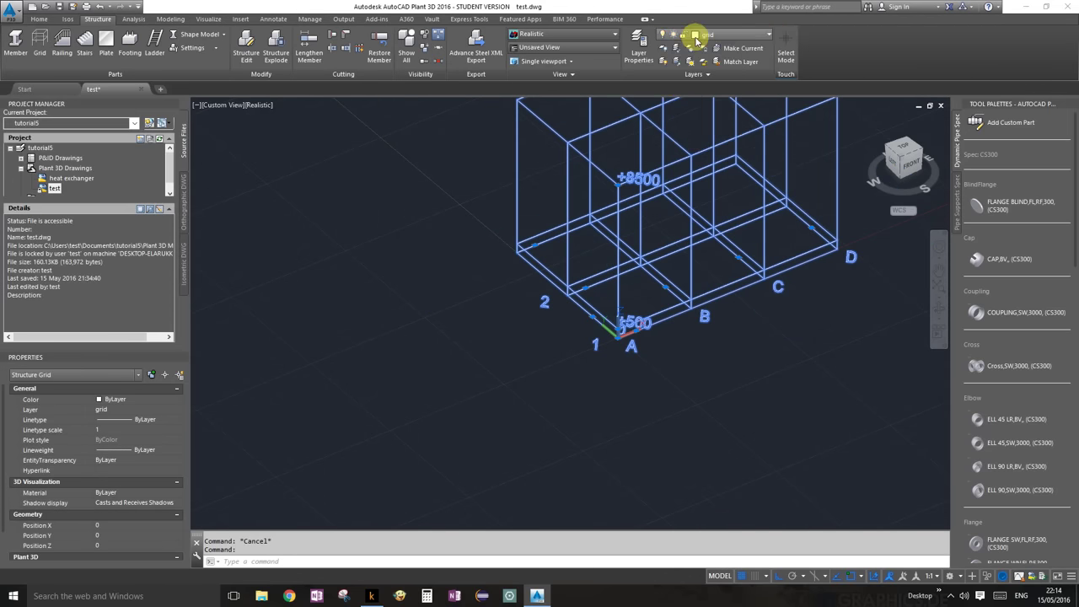
{"action": "left_click", "coordinate": [699, 36]}
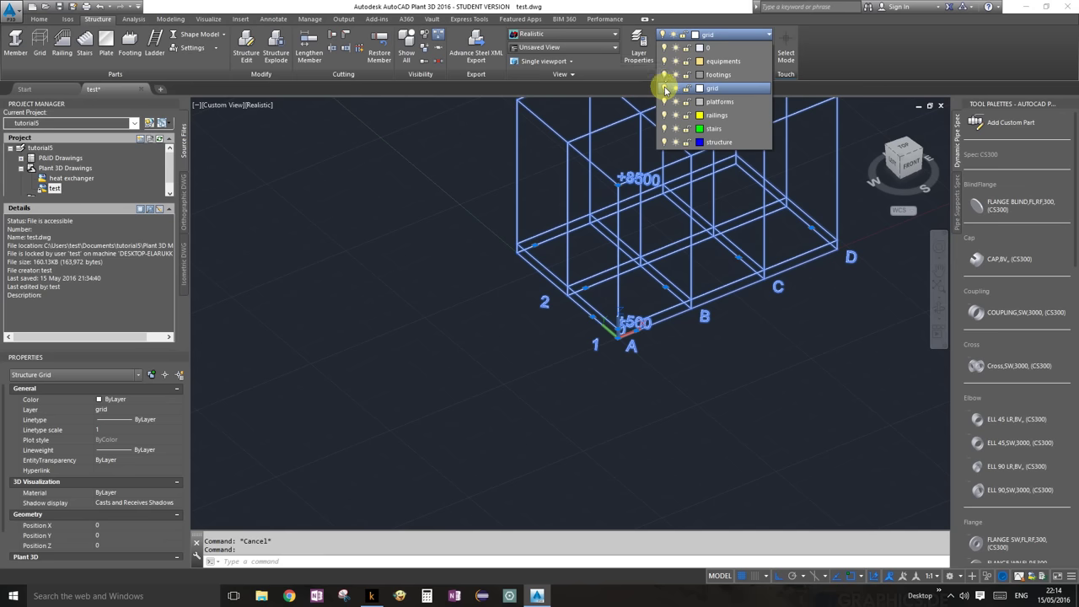
{"action": "left_click", "coordinate": [667, 89]}
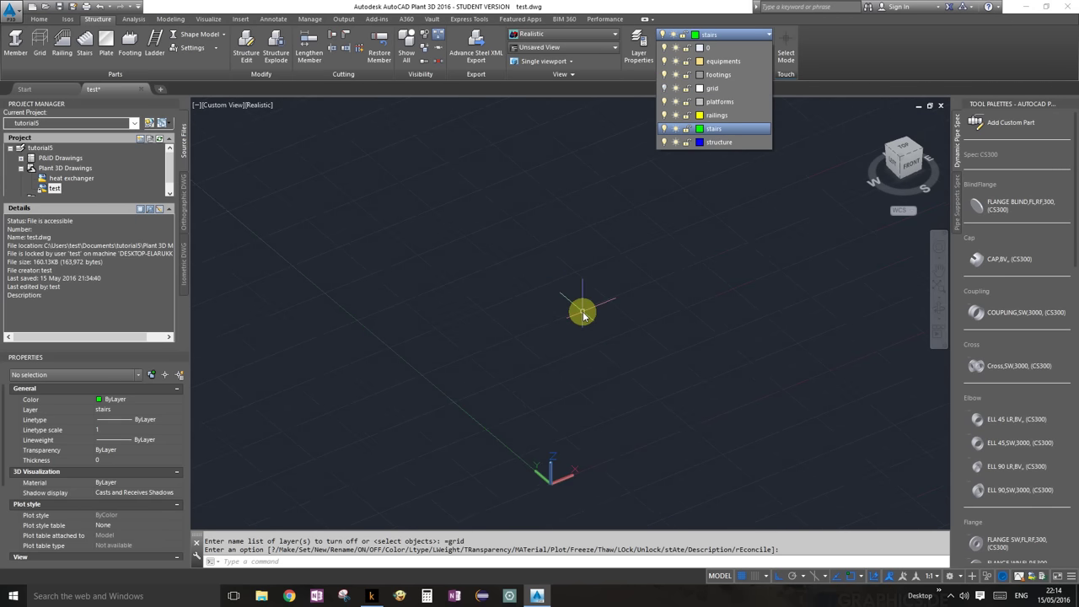
{"action": "left_click", "coordinate": [523, 448]}
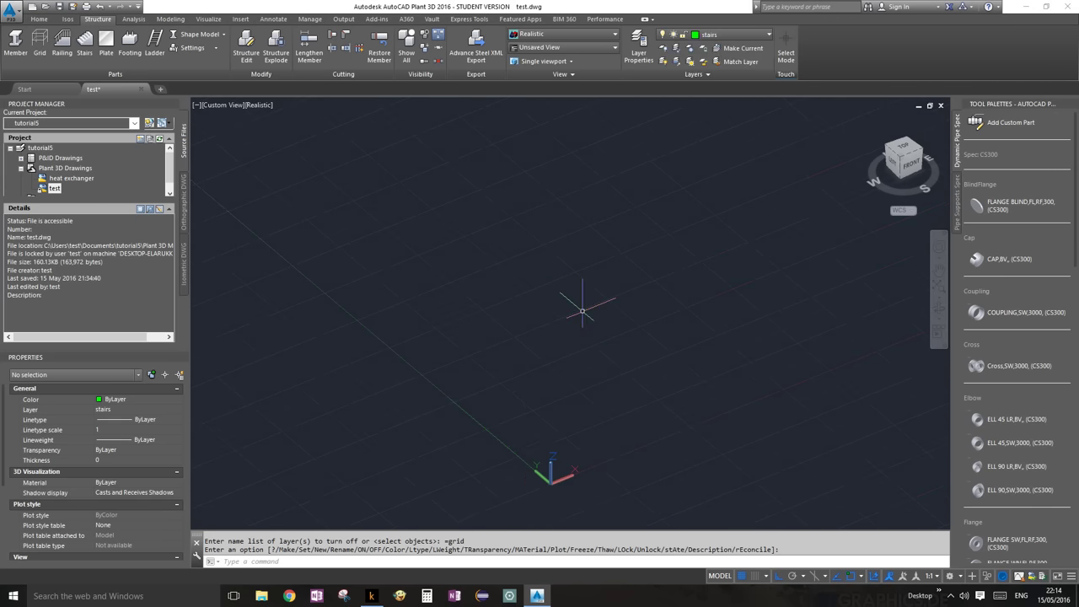
Select the line at the origin and examine its layer and extent.
{"action": "left_click", "coordinate": [499, 438]}
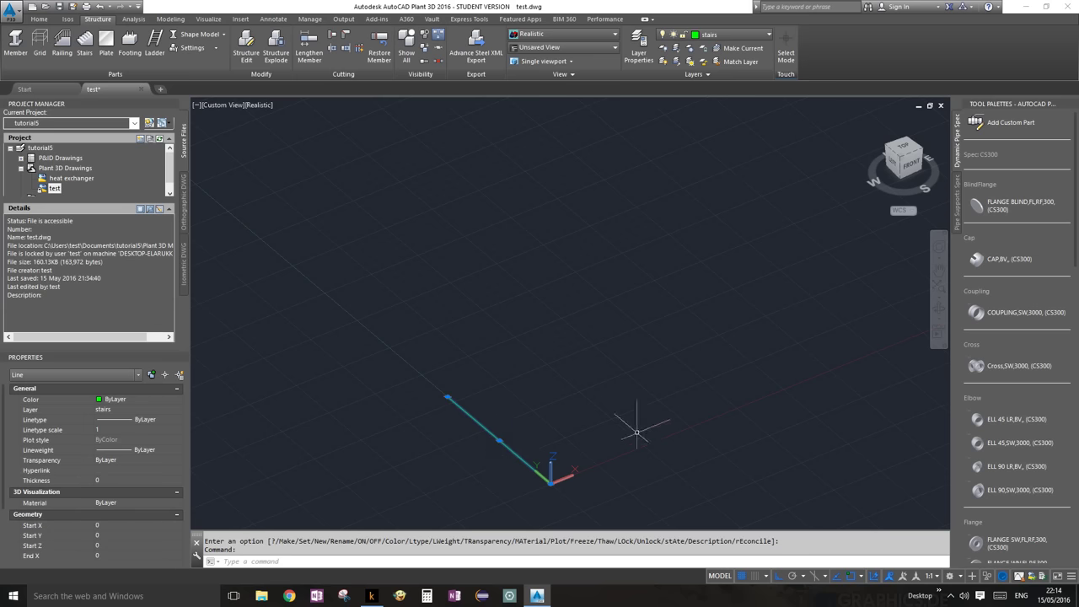
{"action": "scroll", "coordinate": [636, 432], "scroll_direction": "down", "scroll_amount": 2}
{"action": "middle_click_drag", "start_coordinate": [585, 448], "coordinate": [621, 309]}
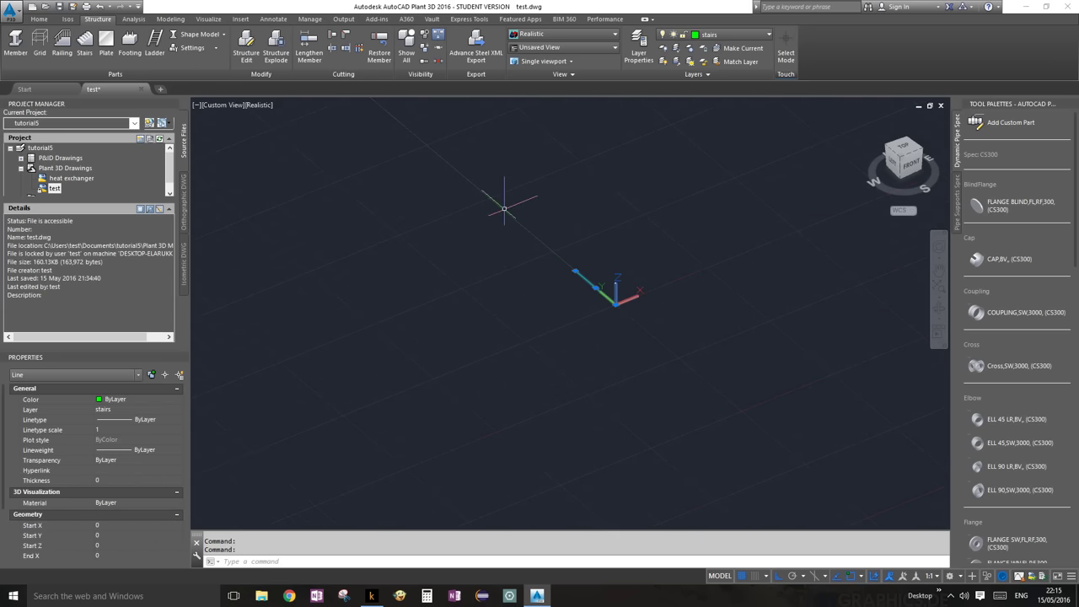
{"action": "scroll", "coordinate": [607, 323], "scroll_direction": "up", "scroll_amount": 4}
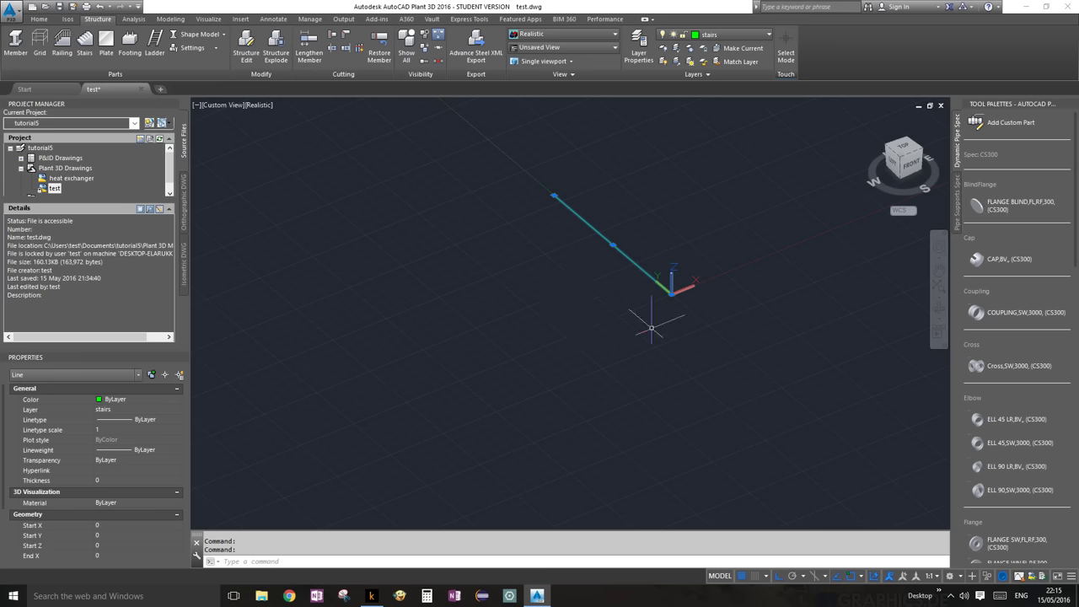
Turn the grid layer back on and clear the line selection.
{"action": "left_click", "coordinate": [764, 34]}
{"action": "left_click", "coordinate": [664, 88]}
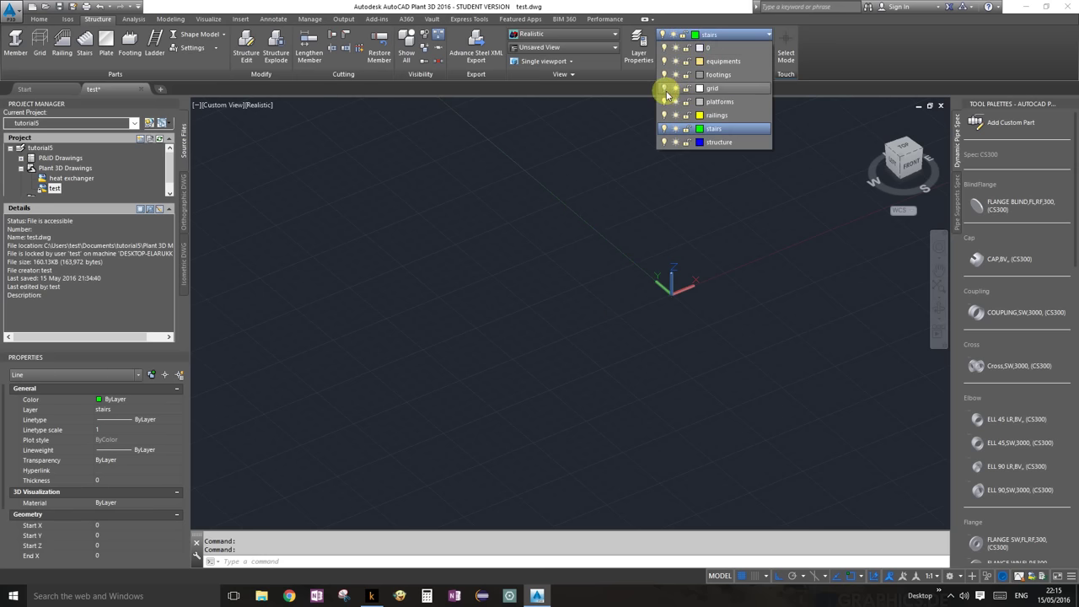
{"action": "left_click", "coordinate": [664, 88]}
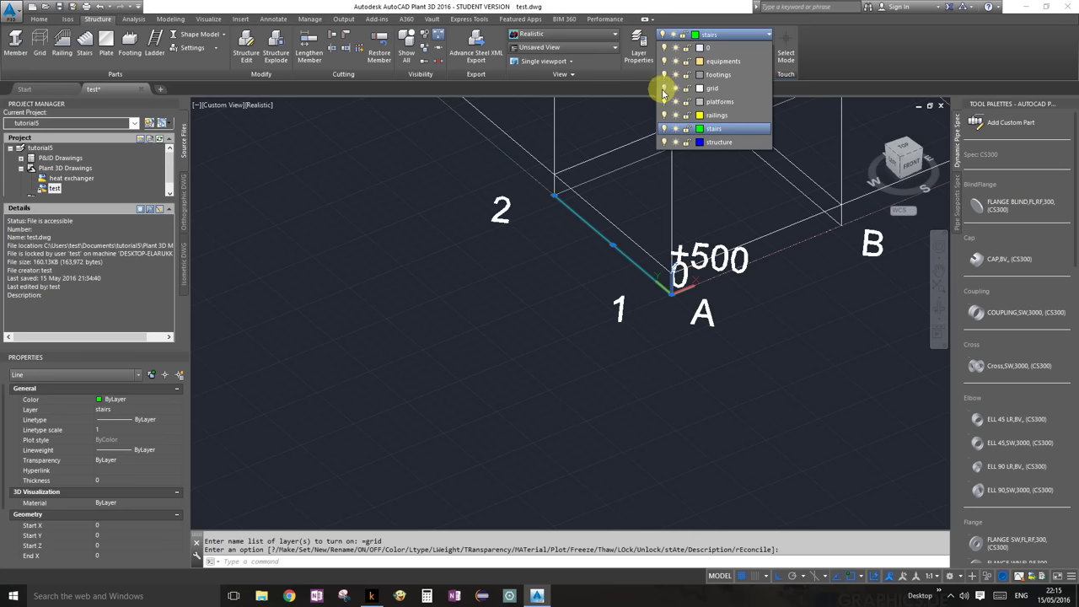
{"action": "left_click", "coordinate": [670, 321]}
{"action": "key", "text": "Escape"}
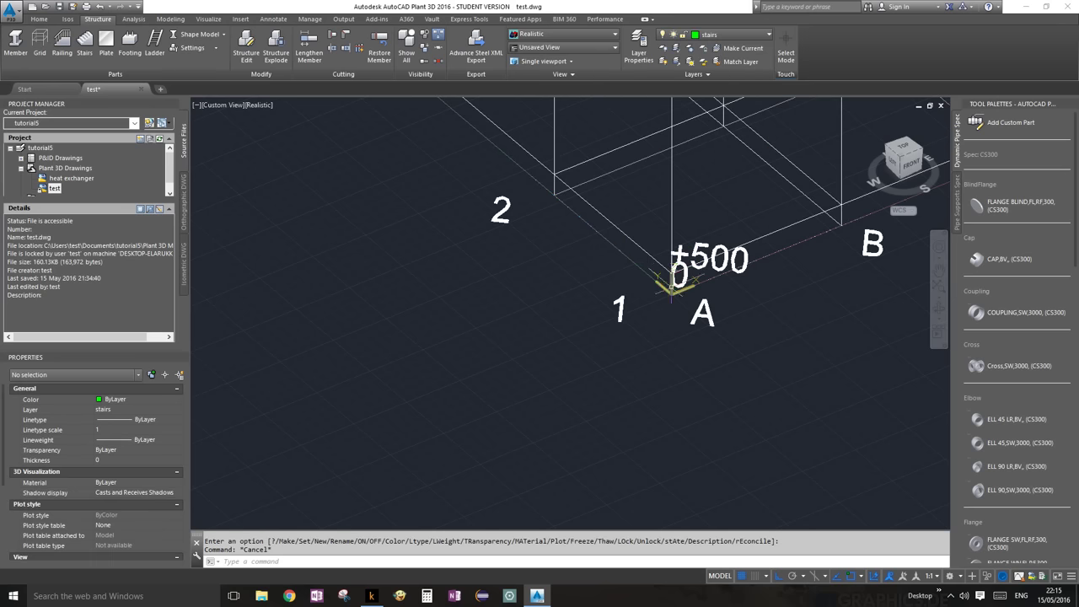
Move only the stairs-layer line from its endpoint at the origin 2000 along negative X, away from the grid.
{"action": "scroll", "coordinate": [639, 282], "scroll_direction": "up", "scroll_amount": 5}
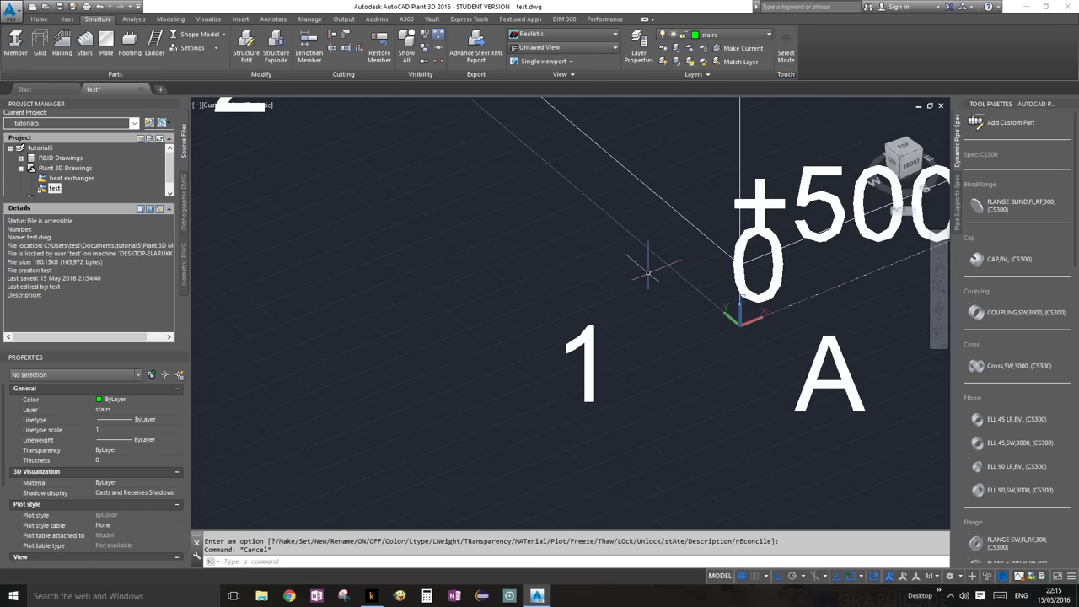
{"action": "left_click", "coordinate": [650, 277]}
{"action": "mouse_move", "coordinate": [635, 260]}
{"action": "left_mouse_down"}
{"action": "mouse_move", "coordinate": [631, 232]}
{"action": "mouse_move", "coordinate": [662, 226]}
{"action": "mouse_move", "coordinate": [671, 260]}
{"action": "mouse_move", "coordinate": [647, 271]}
{"action": "left_mouse_up"}
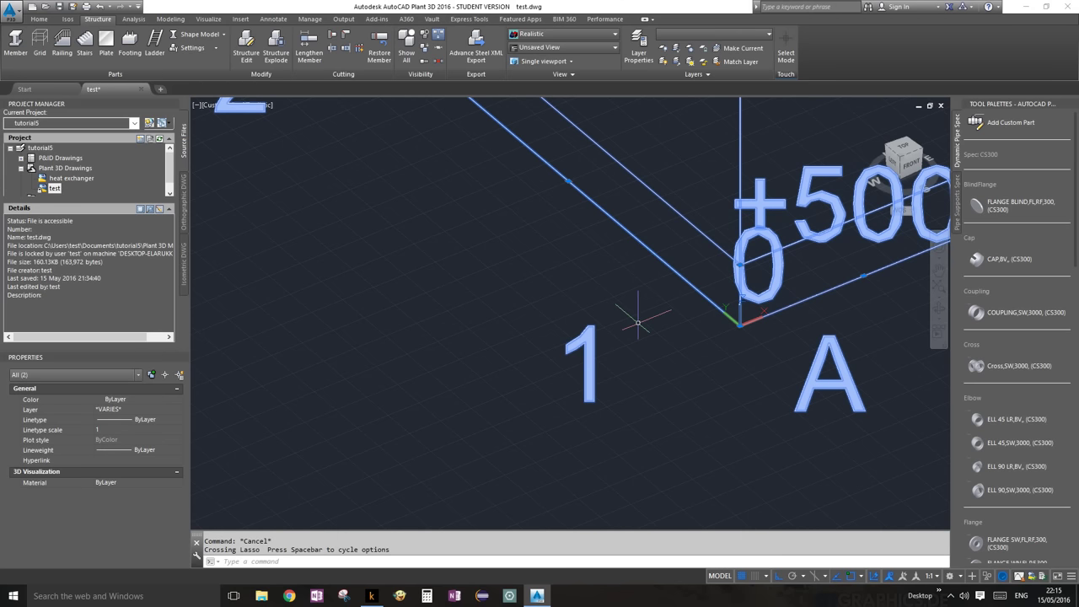
{"action": "scroll", "coordinate": [638, 323], "scroll_direction": "down", "scroll_amount": 5}
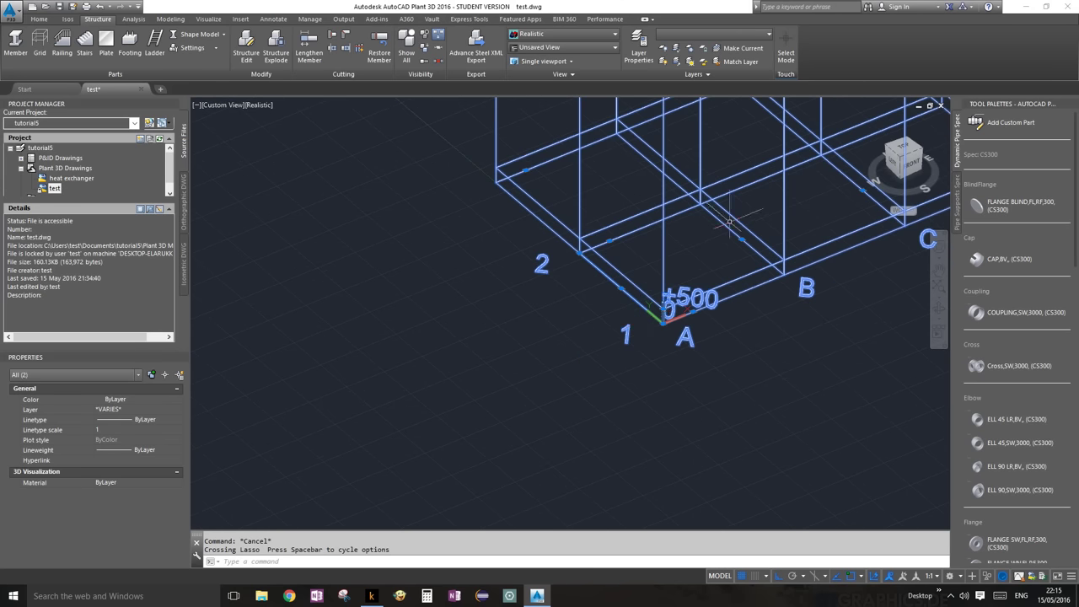
{"action": "left_click", "coordinate": [784, 194], "text": "shift"}
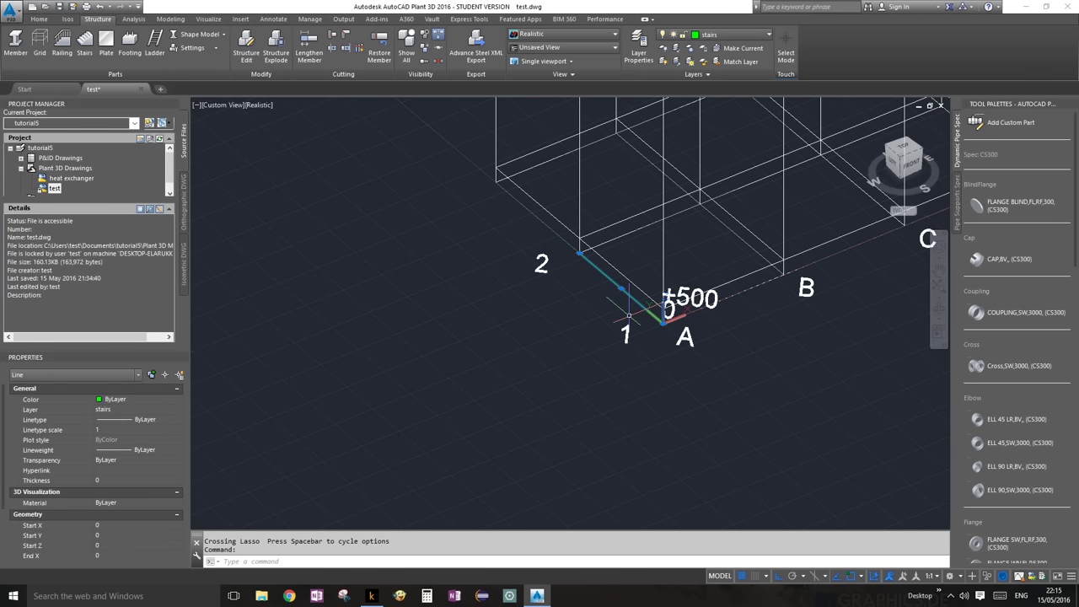
{"action": "scroll", "coordinate": [635, 318], "scroll_direction": "up", "scroll_amount": 5}
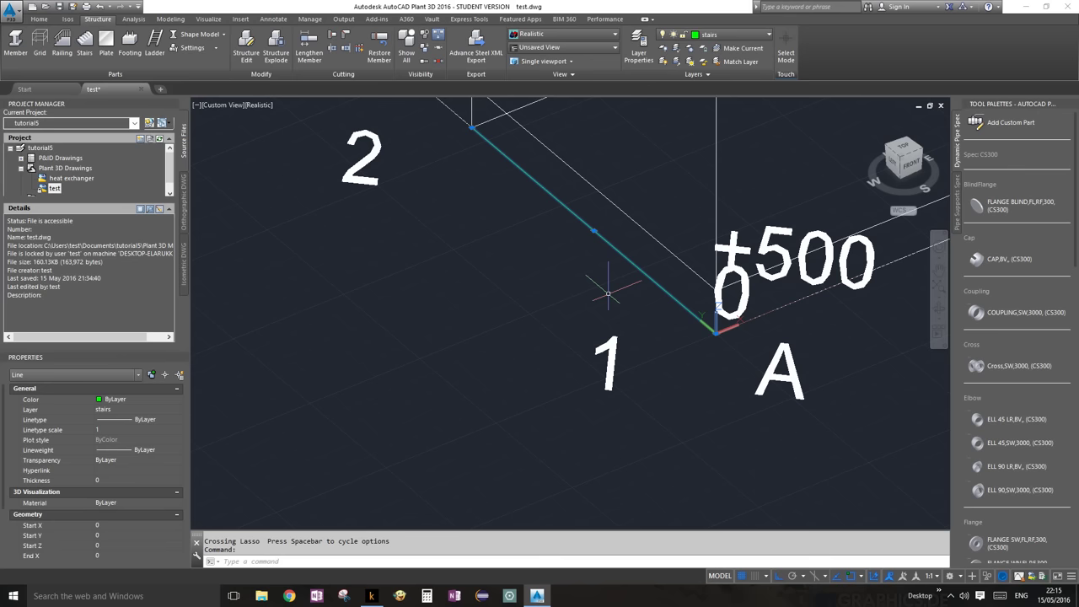
{"action": "type", "text": "MOVe"}
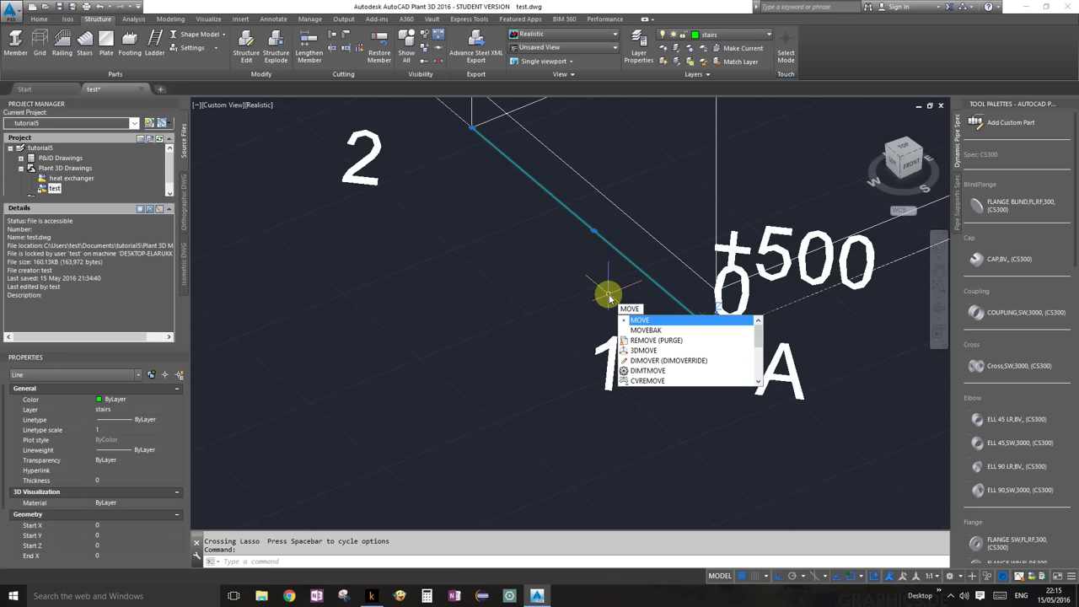
{"action": "key", "text": "Return"}
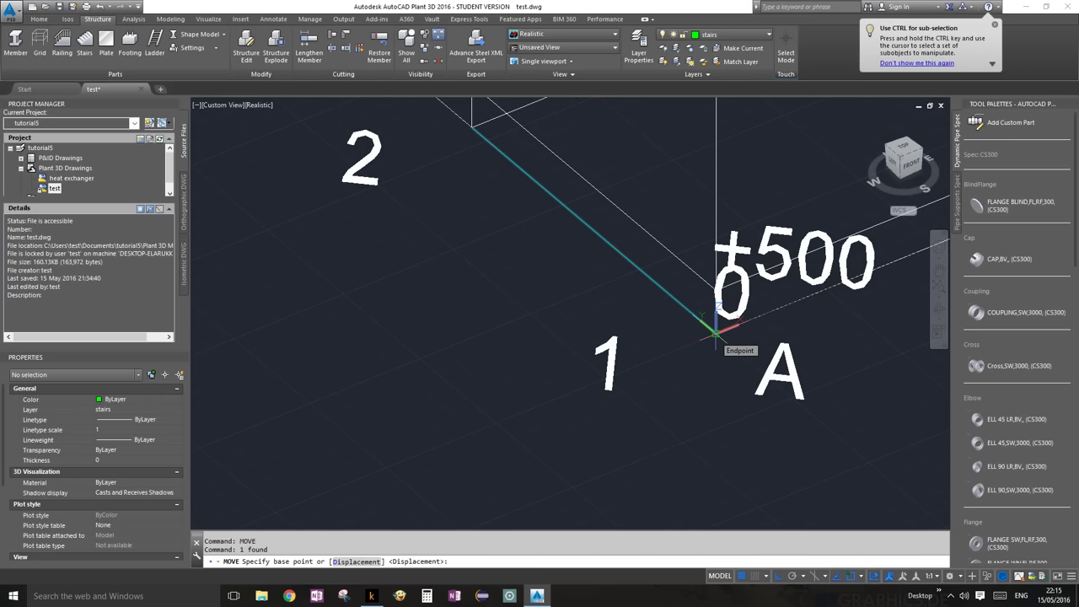
{"action": "left_click", "coordinate": [715, 334]}
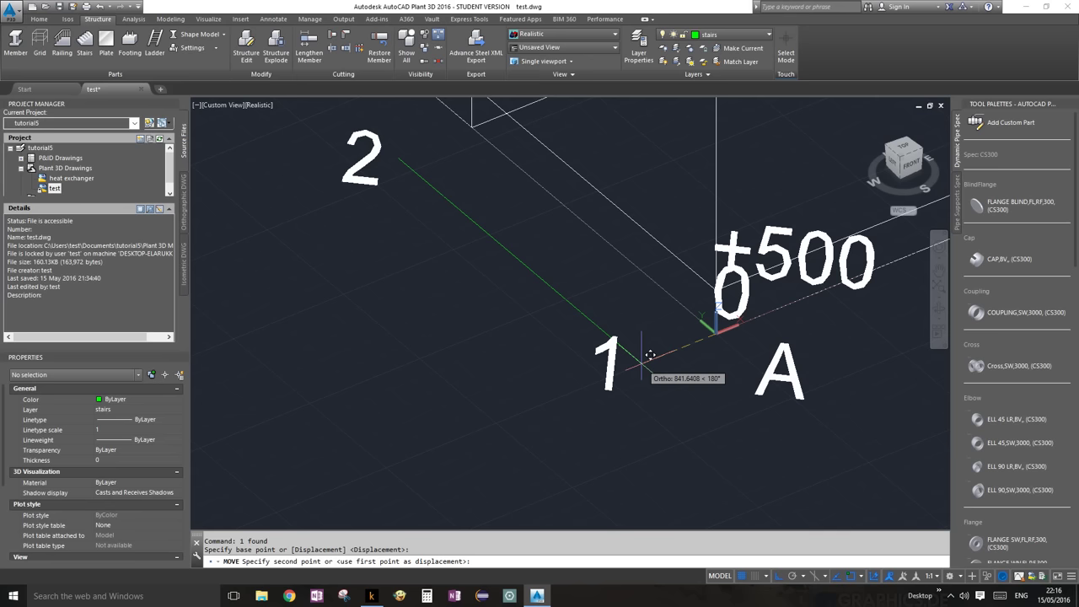
{"action": "type", "text": "200"}
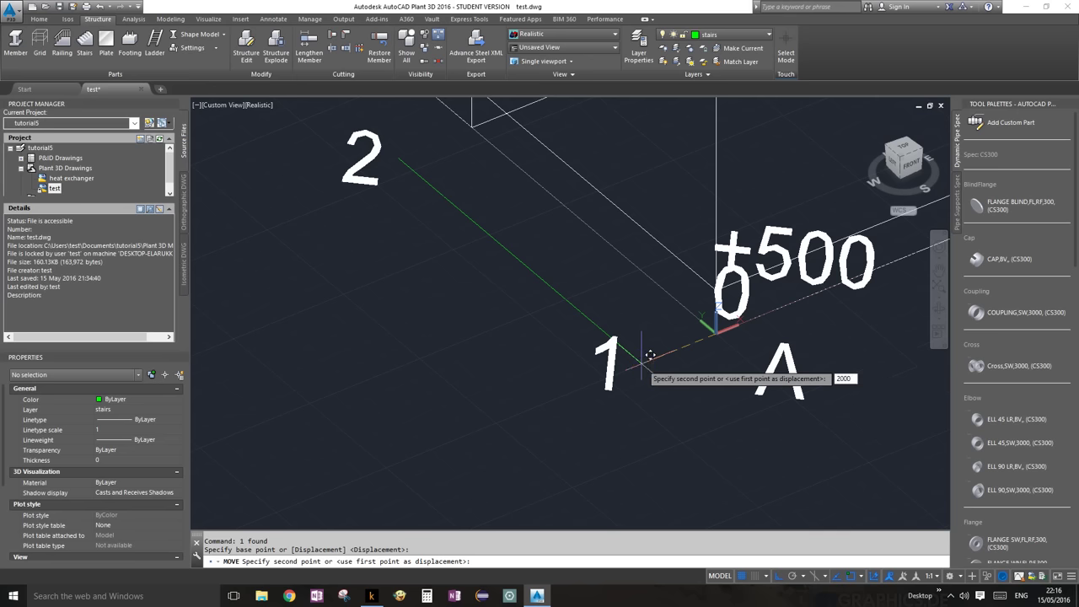
{"action": "type", "text": "0"}
{"action": "key", "text": "Return"}
{"action": "scroll", "coordinate": [689, 354], "scroll_direction": "down", "scroll_amount": 4}
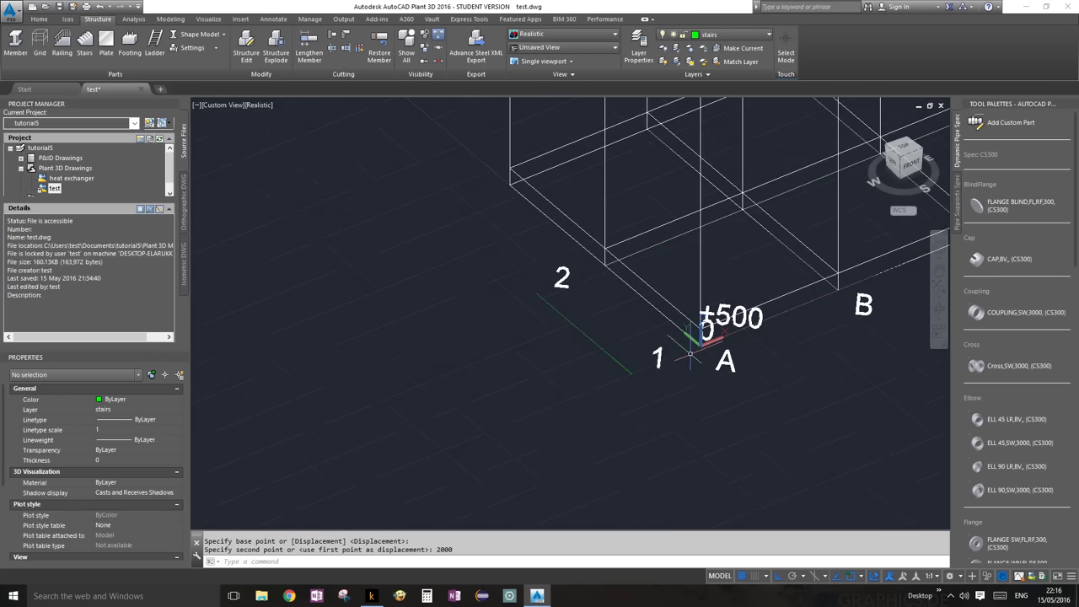
{"action": "scroll", "coordinate": [621, 362], "scroll_direction": "up", "scroll_amount": 3}
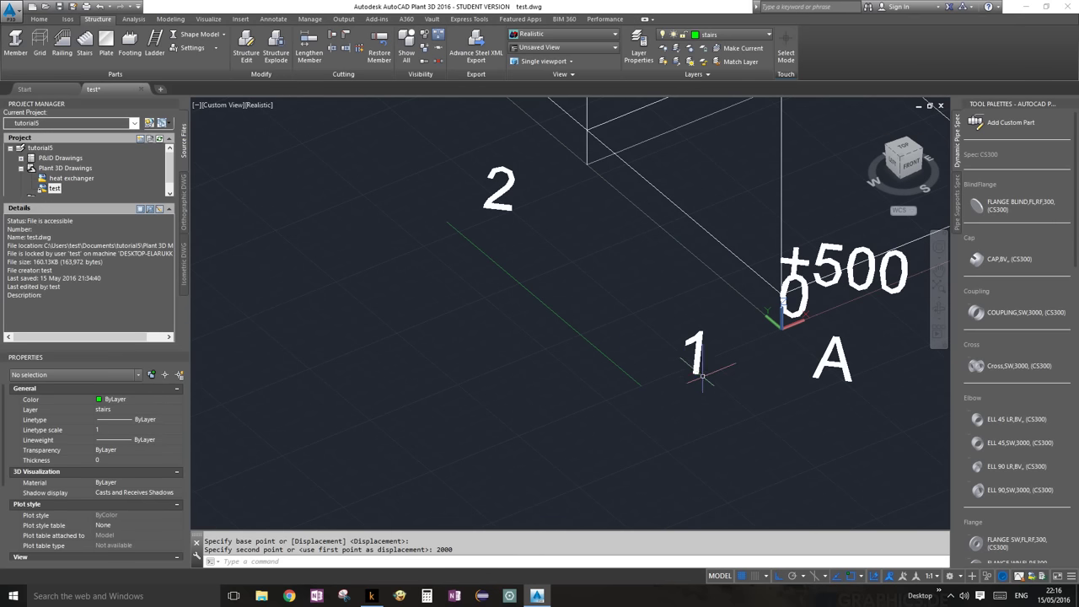
{"action": "scroll", "coordinate": [749, 371], "scroll_direction": "down", "scroll_amount": 4}
{"action": "left_click", "coordinate": [936, 336]}
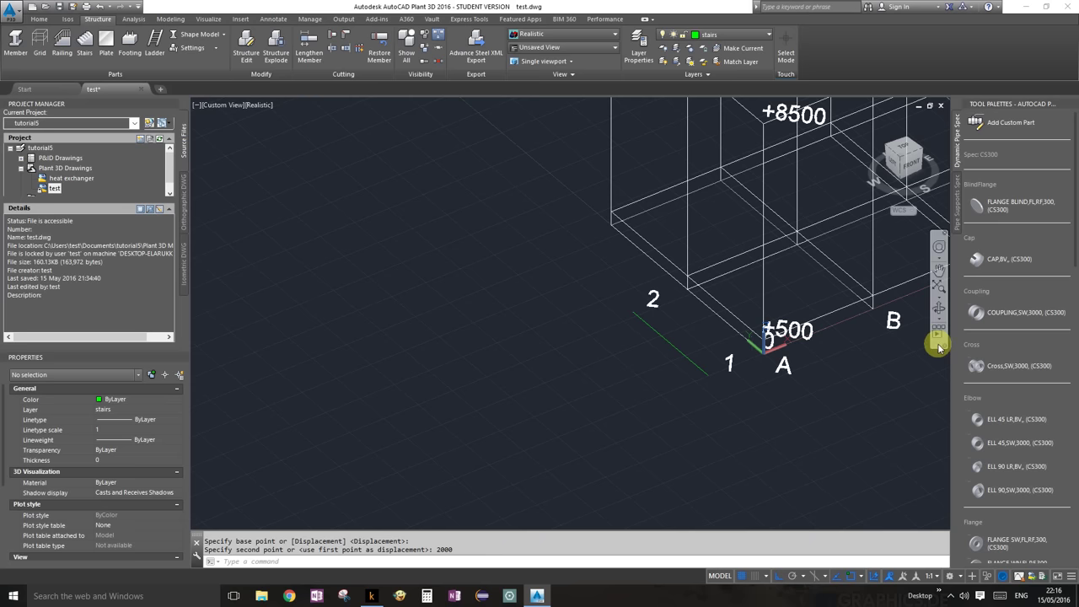
{"action": "left_click_drag", "start_coordinate": [827, 324], "coordinate": [679, 288]}
{"action": "key", "text": "Escape"}
{"action": "scroll", "coordinate": [619, 305], "scroll_direction": "up", "scroll_amount": 3}
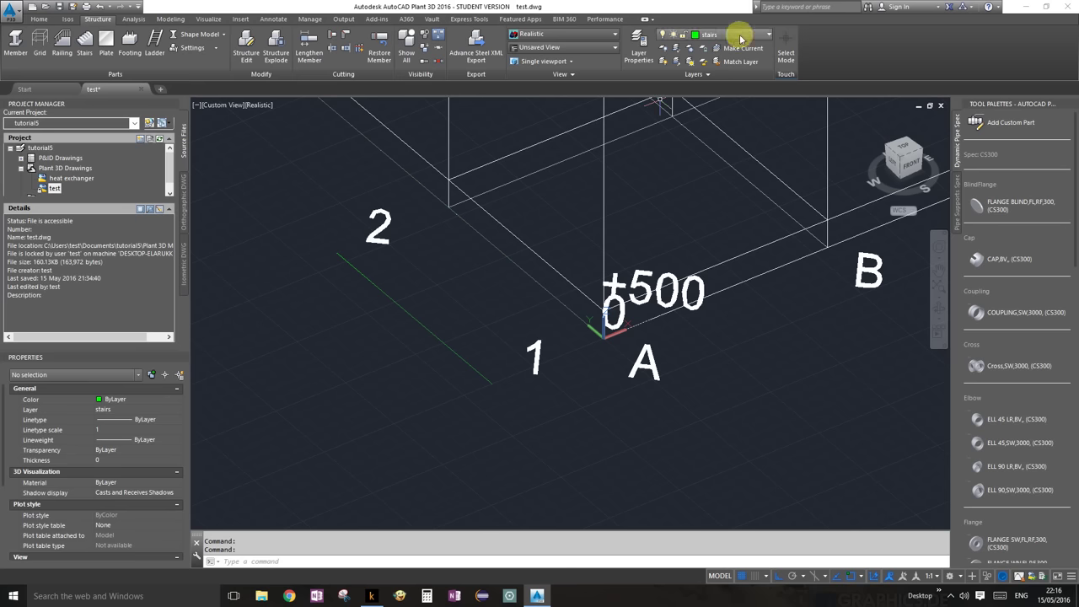
Start a stair and configure its settings with a stair width of 1000 and a maximum tread distance of 200.
{"action": "left_click", "coordinate": [90, 40]}
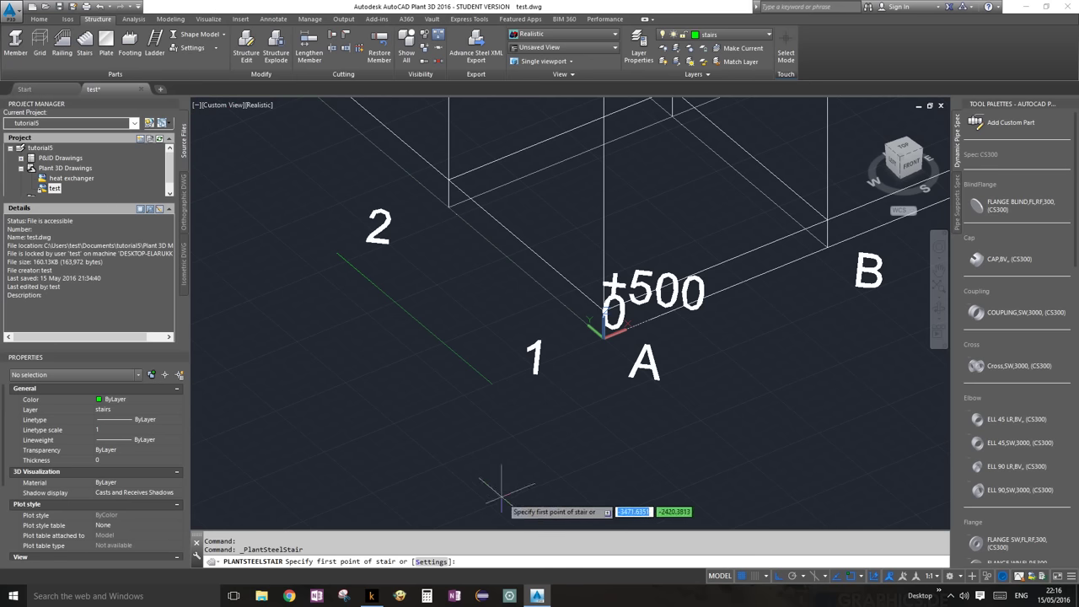
{"action": "left_click", "coordinate": [441, 563]}
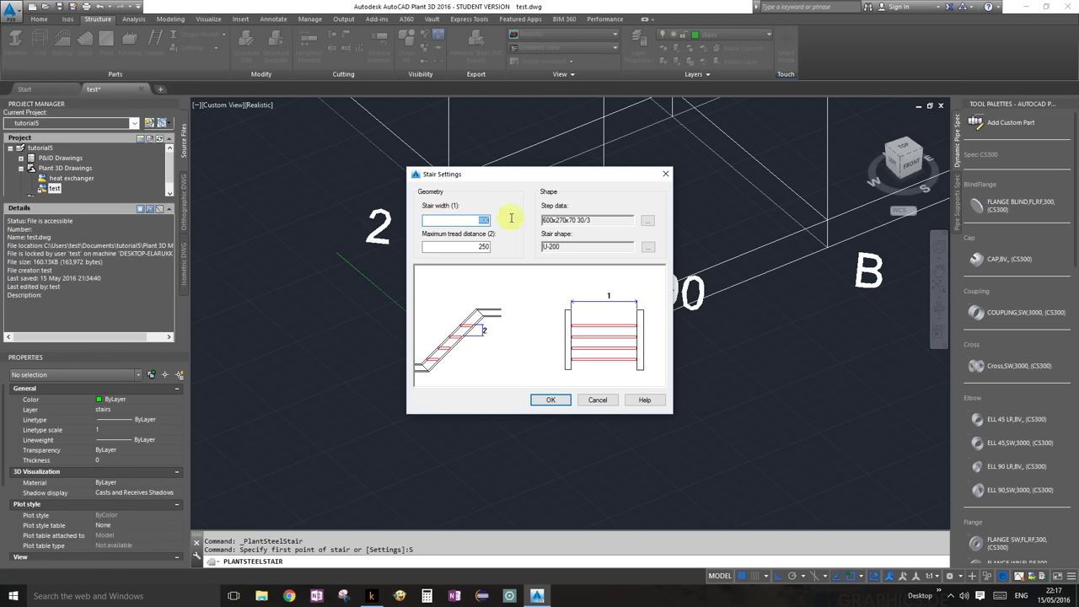
{"action": "type", "text": "1000"}
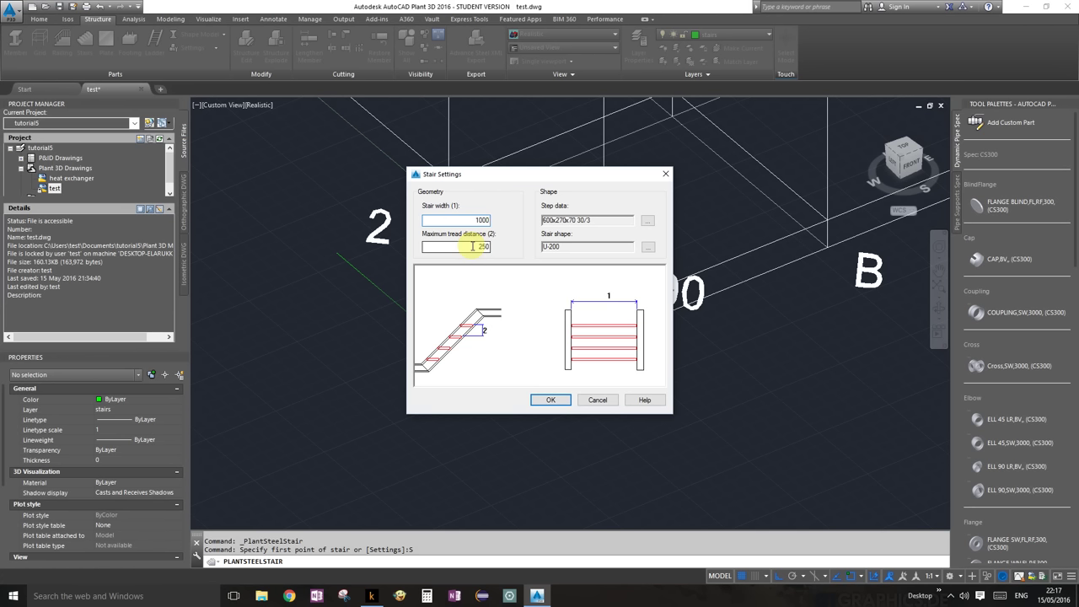
{"action": "left_click_drag", "start_coordinate": [473, 246], "coordinate": [528, 242]}
{"action": "left_click_drag", "start_coordinate": [476, 246], "coordinate": [513, 249]}
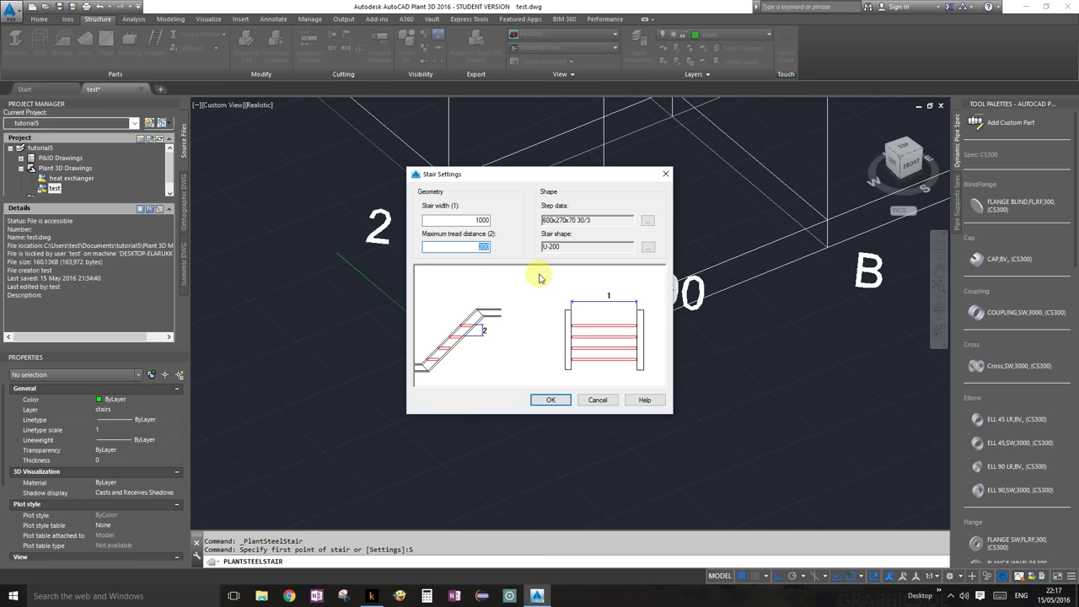
Examine the DIN 24531 tread shapes available for the stair's step data, keeping 600x270x70 30/3.
{"action": "left_click", "coordinate": [648, 221]}
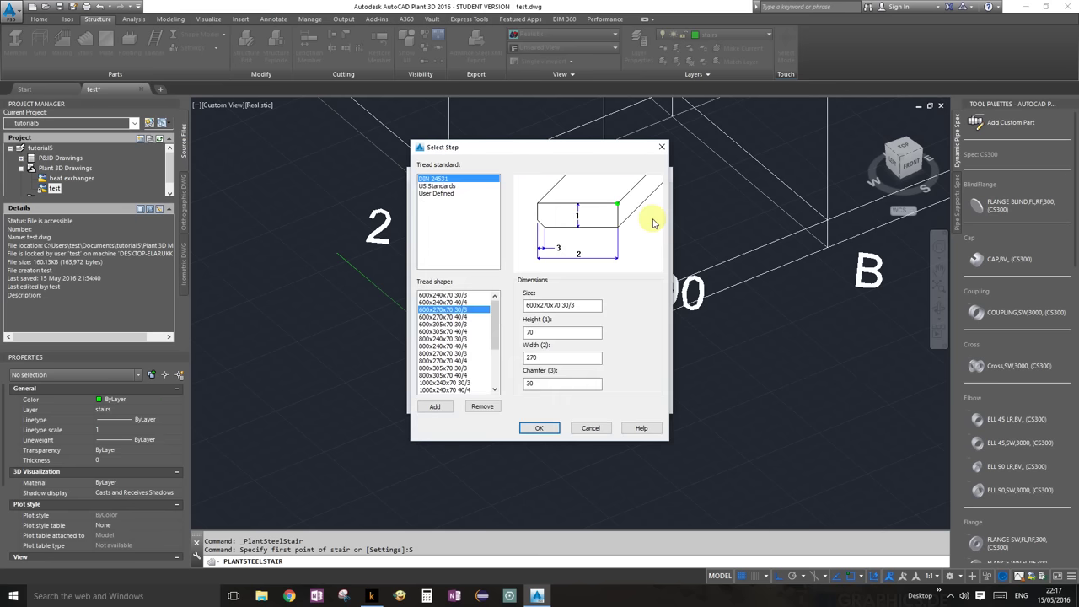
{"action": "left_click", "coordinate": [661, 148]}
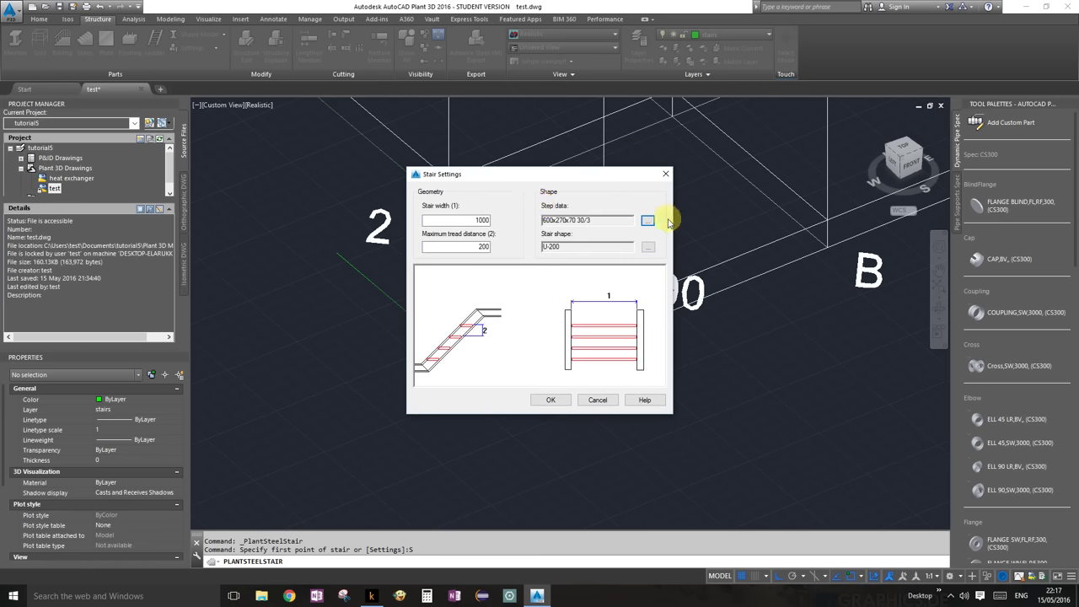
{"action": "left_click", "coordinate": [648, 221]}
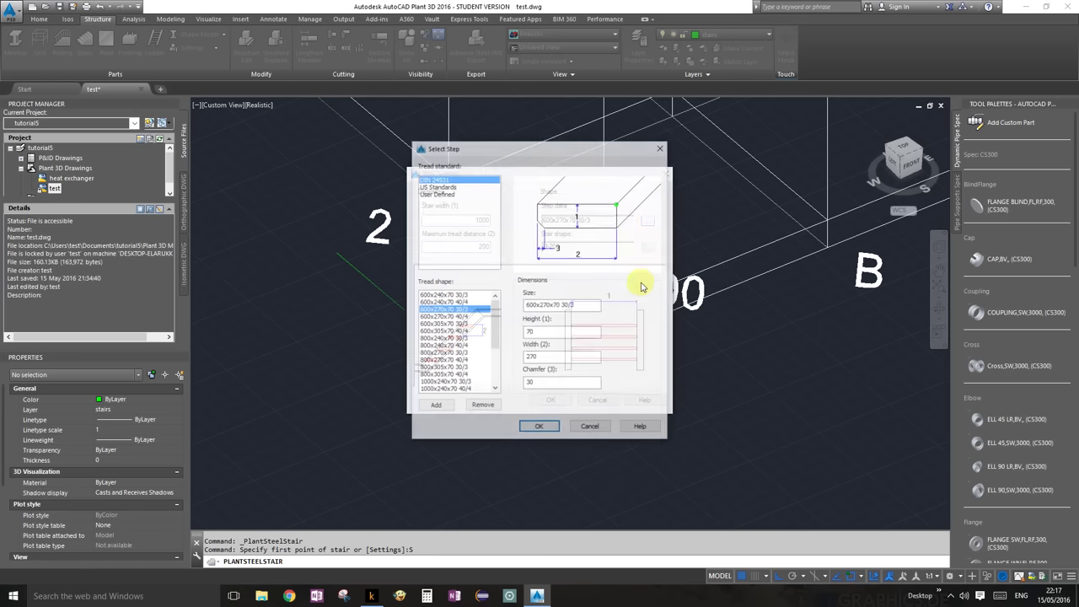
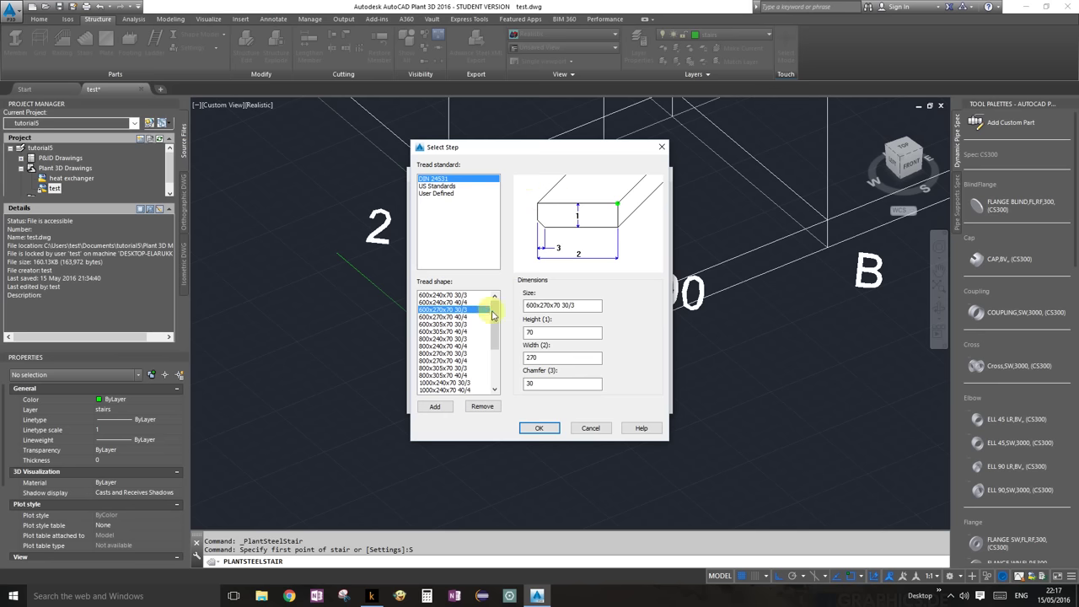
{"action": "left_click_drag", "start_coordinate": [495, 318], "coordinate": [494, 291]}
{"action": "left_click", "coordinate": [539, 430]}
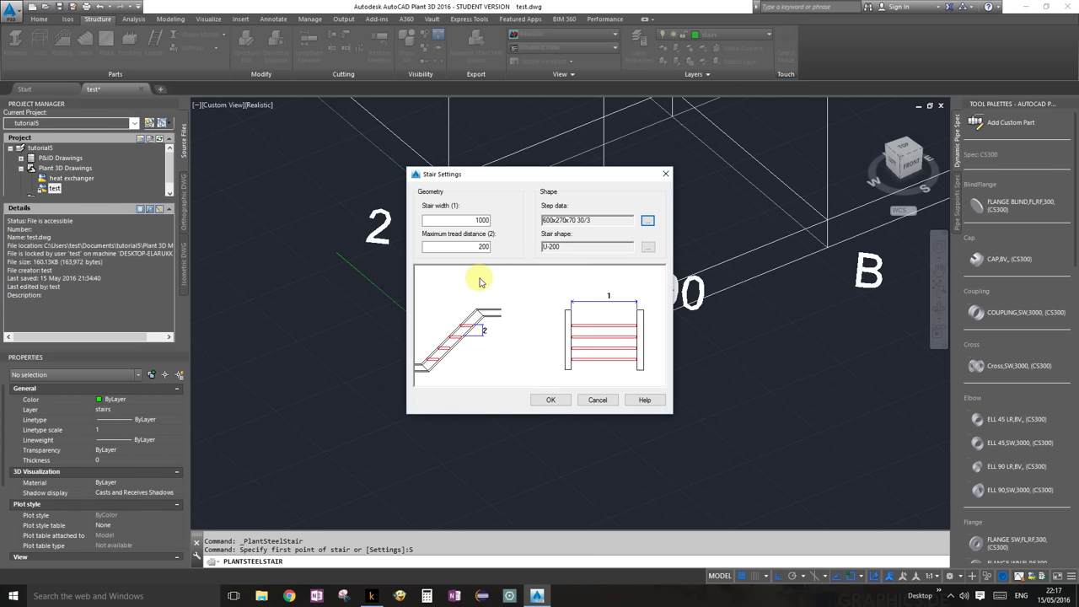
Set the maximum tread distance to 250, check the U-200 stair shape selection, and accept the stair settings.
{"action": "double_click", "coordinate": [480, 248]}
{"action": "type", "text": "2"}
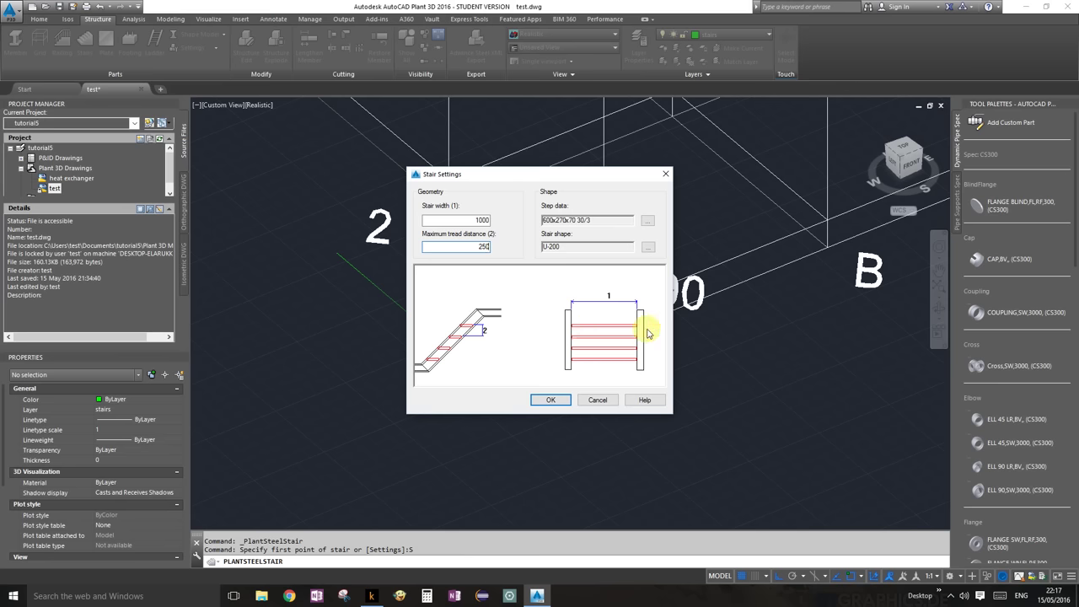
{"action": "left_click", "coordinate": [649, 246]}
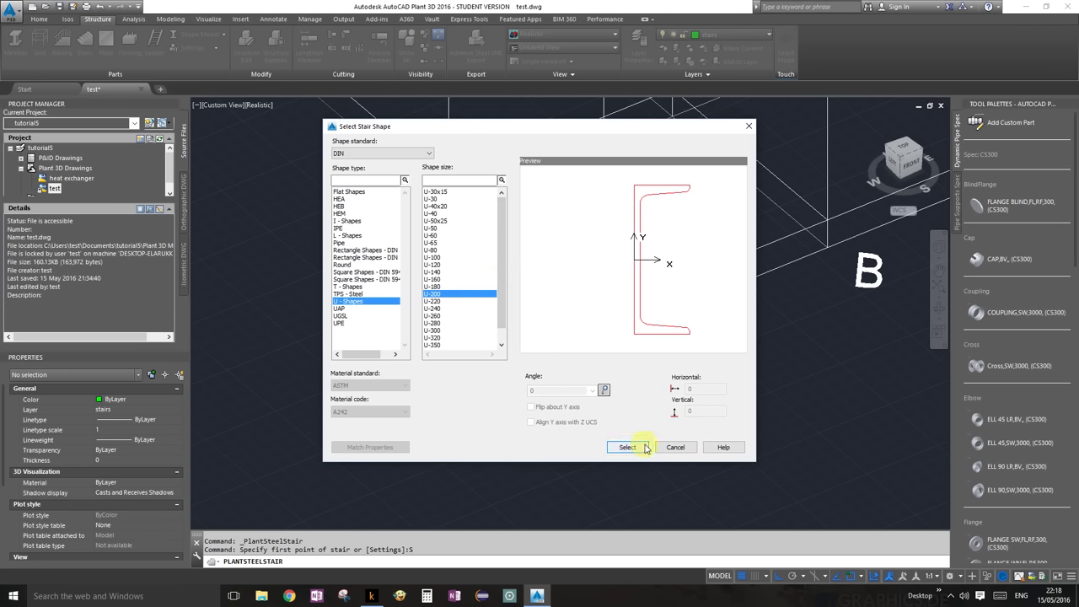
{"action": "left_click", "coordinate": [685, 447]}
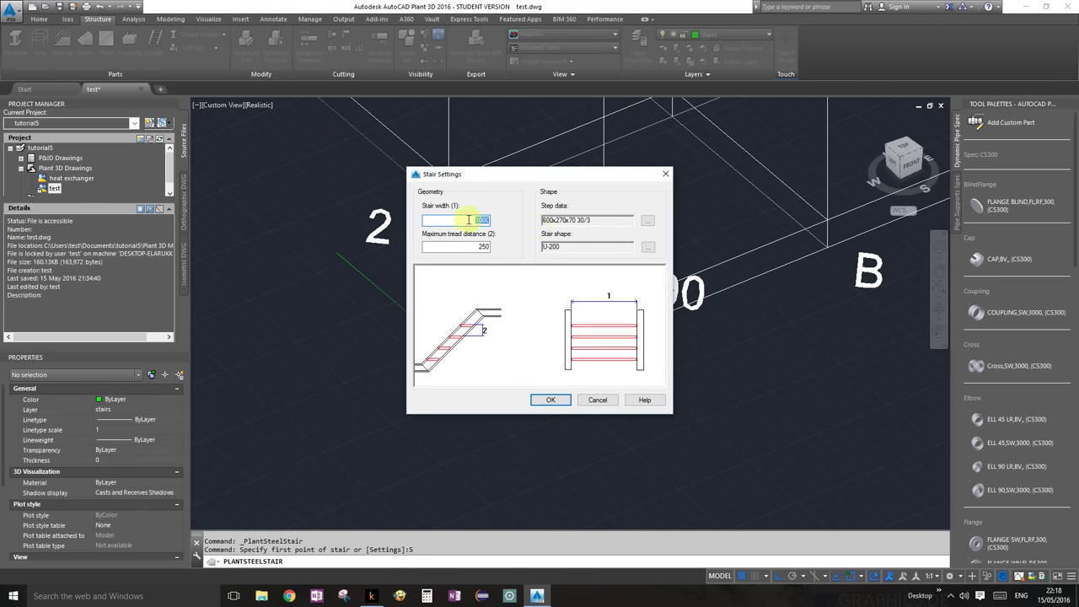
{"action": "left_click", "coordinate": [552, 400]}
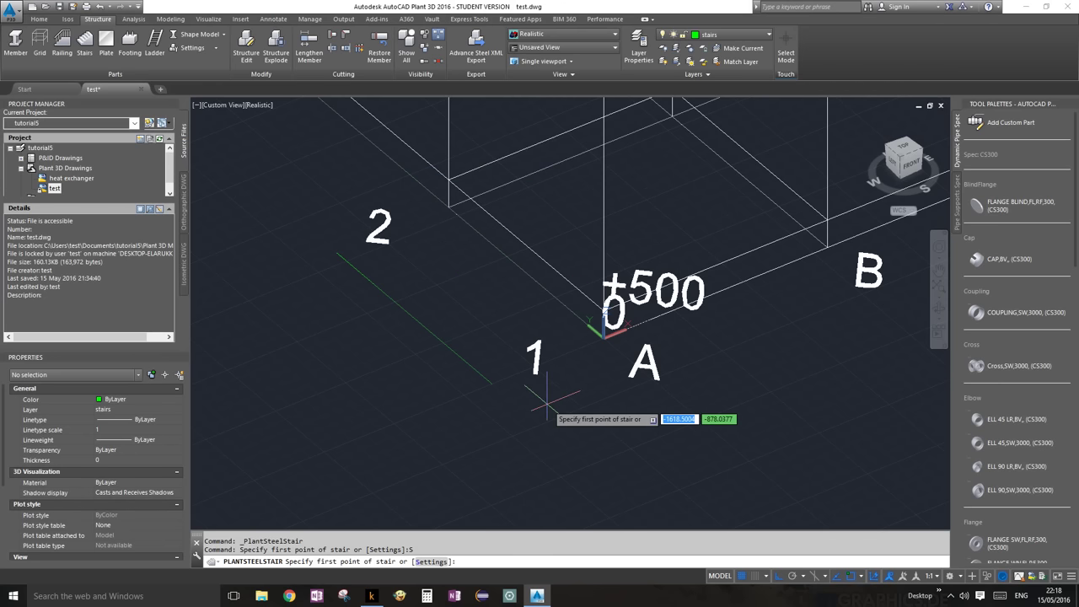
Try to place the stair from the midpoint of the moved line to the midpoint of the +500 grid edge.
{"action": "right_click", "coordinate": [452, 305], "text": "shift"}
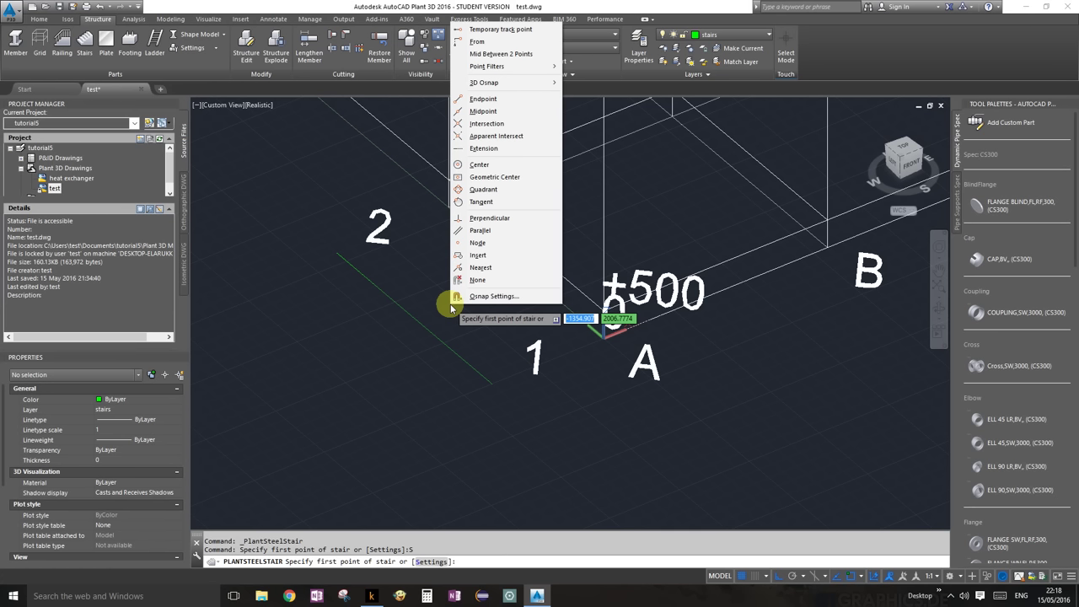
{"action": "left_click", "coordinate": [499, 111]}
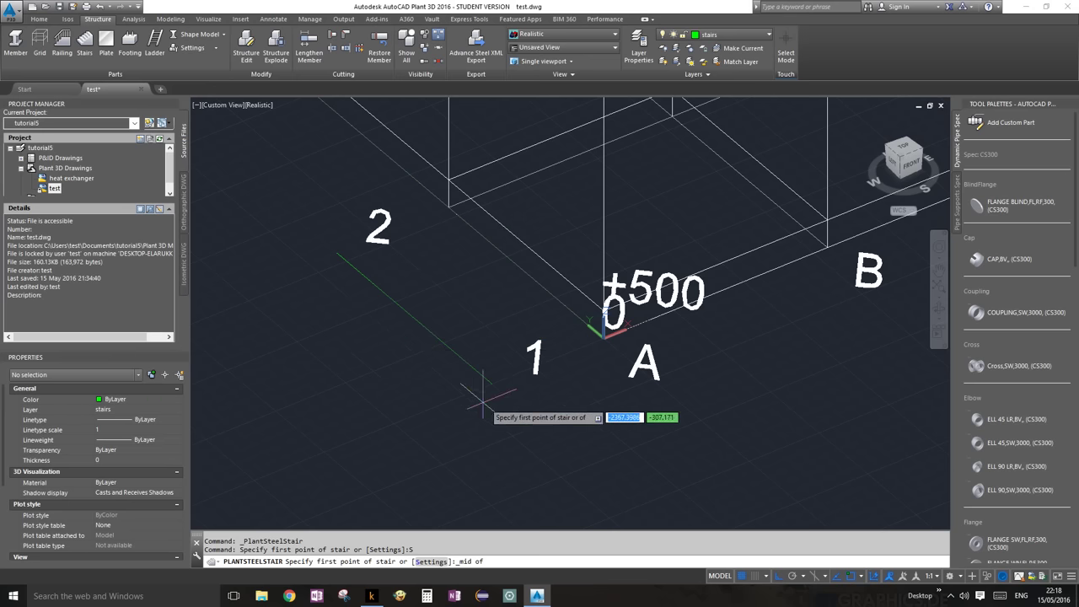
{"action": "left_click", "coordinate": [413, 319]}
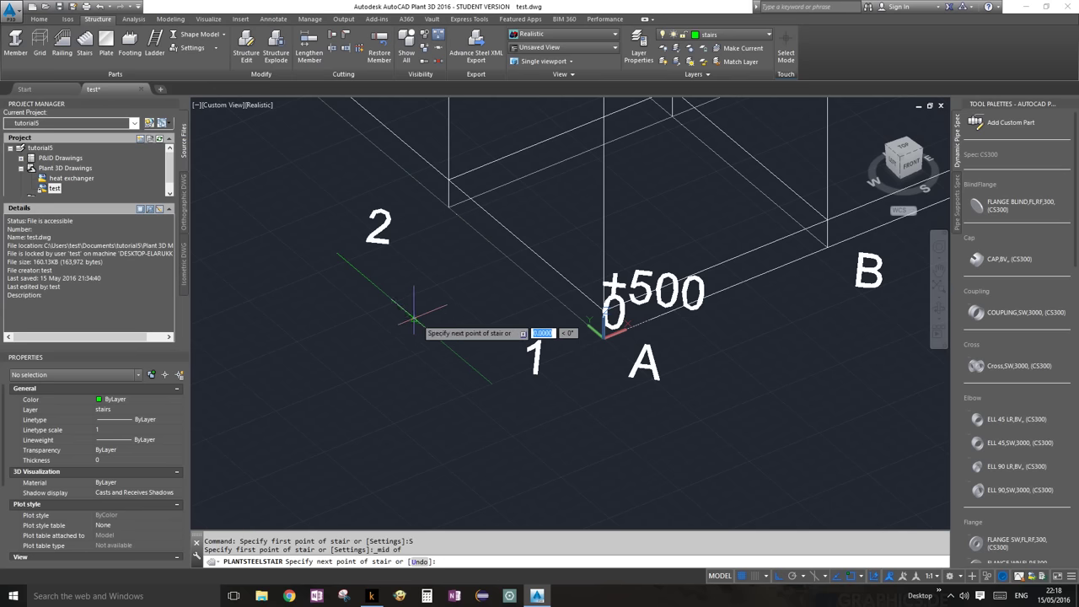
{"action": "left_click", "coordinate": [526, 247]}
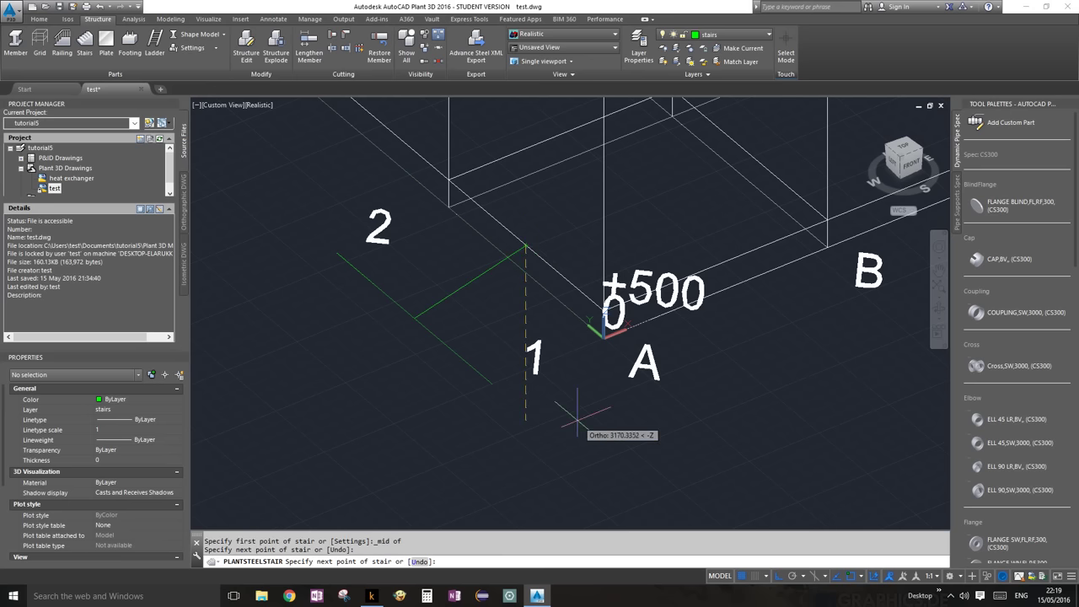
{"action": "key", "text": "Escape"}
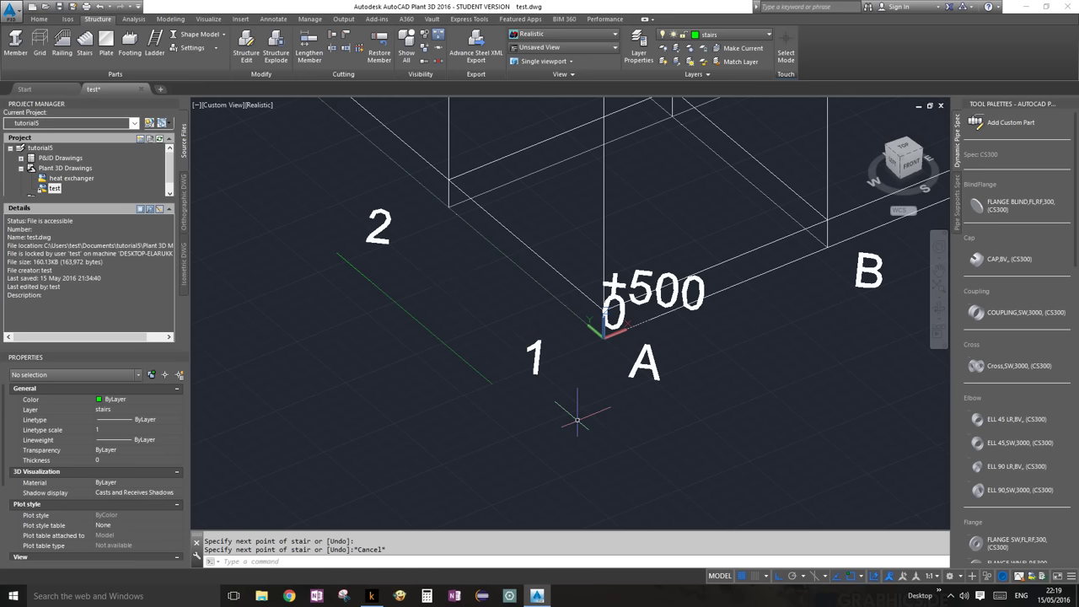
Place a stair with the current settings from the offset reference line's midpoint to the midpoint of the +500 grid edge between 1 and 2.
{"action": "left_click", "coordinate": [82, 38]}
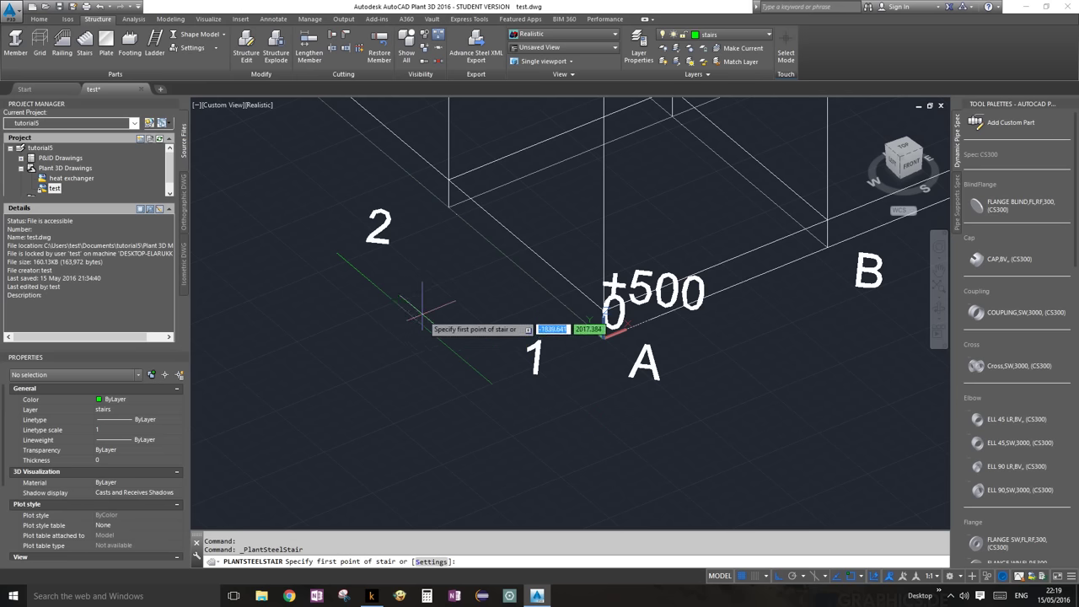
{"action": "left_click", "coordinate": [435, 567]}
{"action": "left_click", "coordinate": [552, 400]}
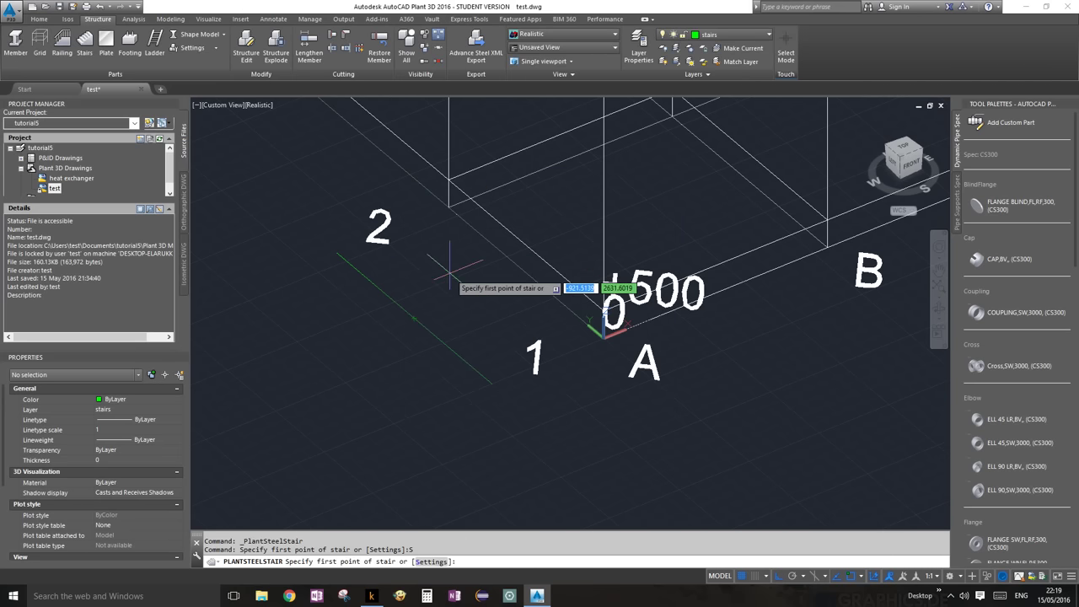
{"action": "right_click", "coordinate": [449, 271], "text": "shift"}
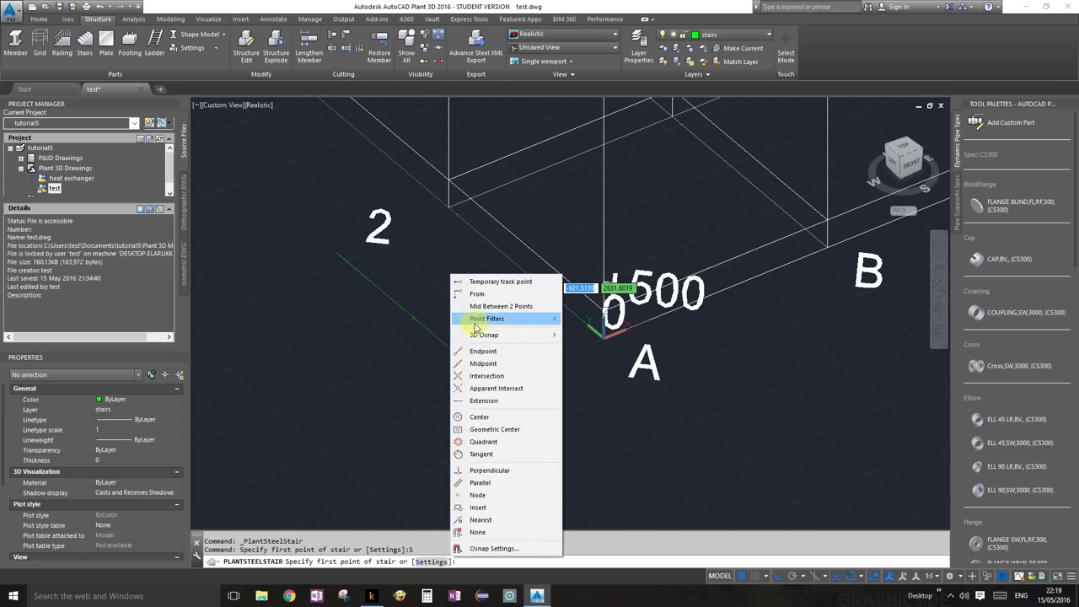
{"action": "left_click", "coordinate": [487, 368]}
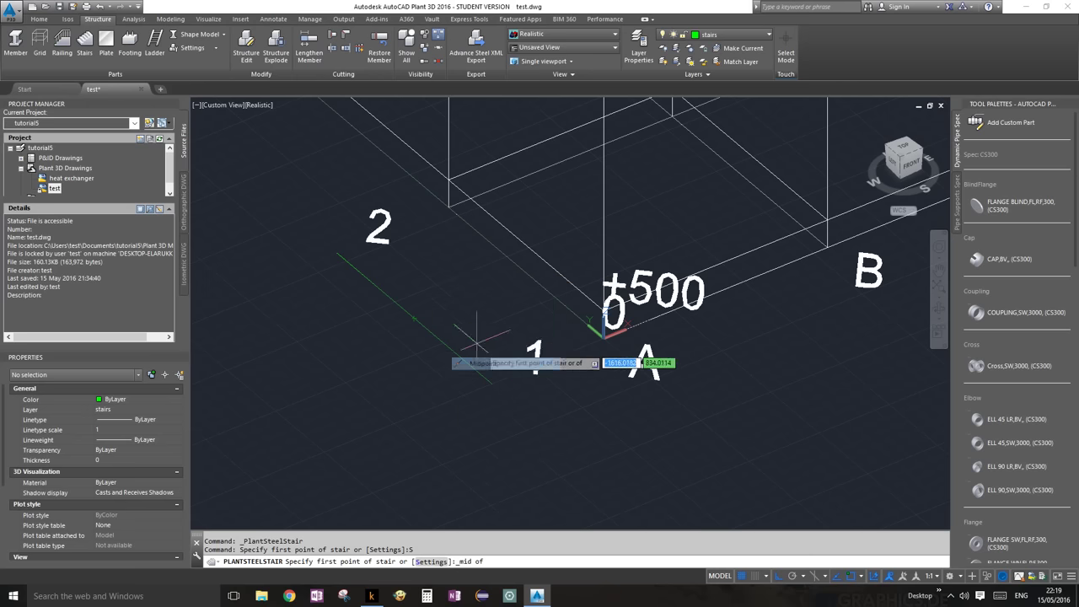
{"action": "left_click", "coordinate": [414, 319]}
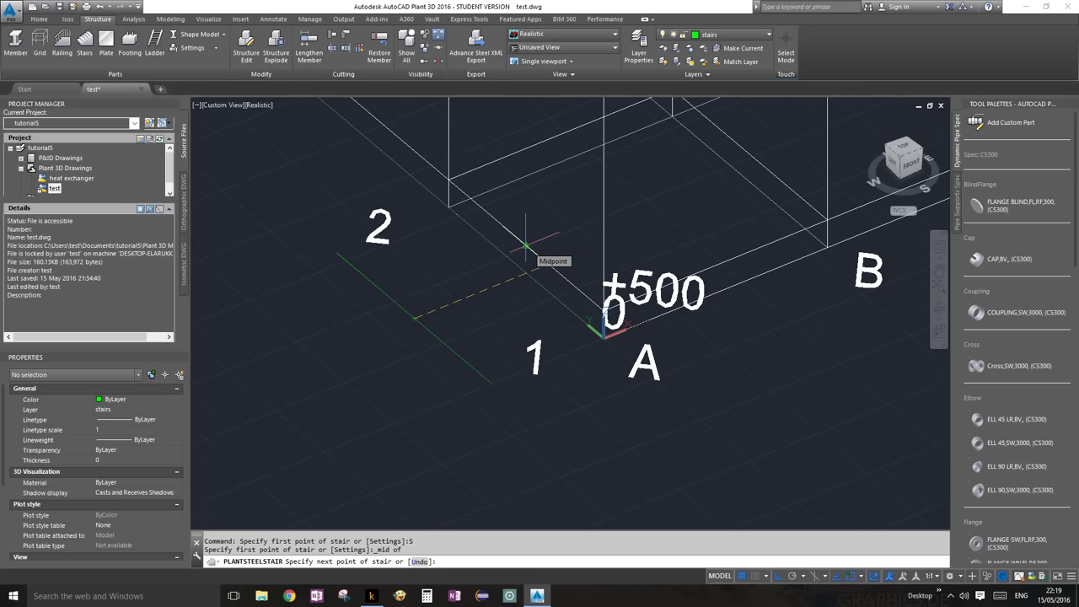
{"action": "right_click", "coordinate": [527, 246], "text": "shift"}
{"action": "left_click", "coordinate": [574, 341]}
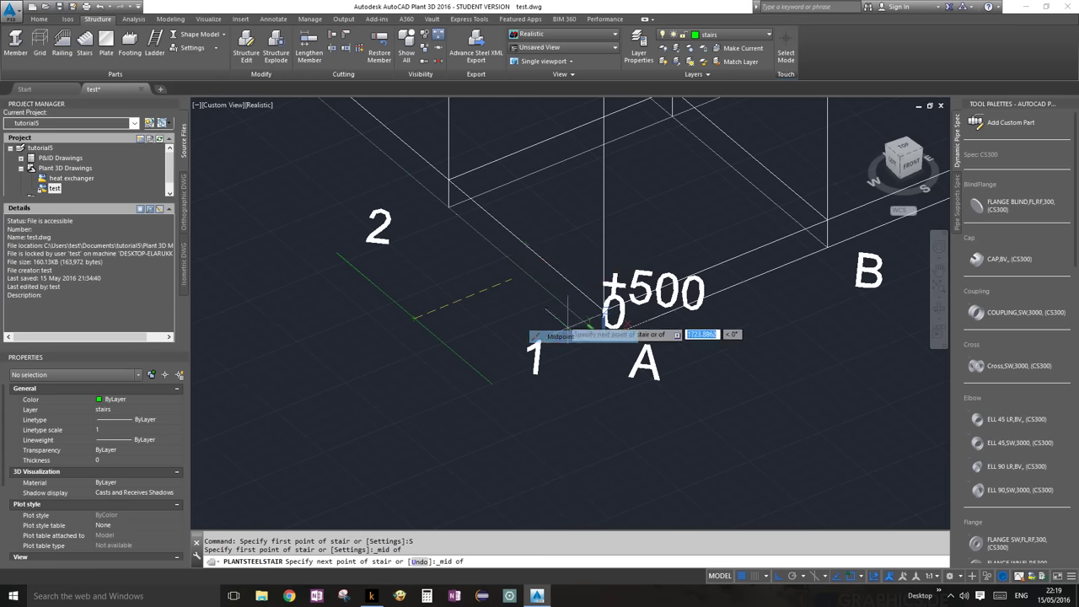
{"action": "left_click", "coordinate": [526, 246]}
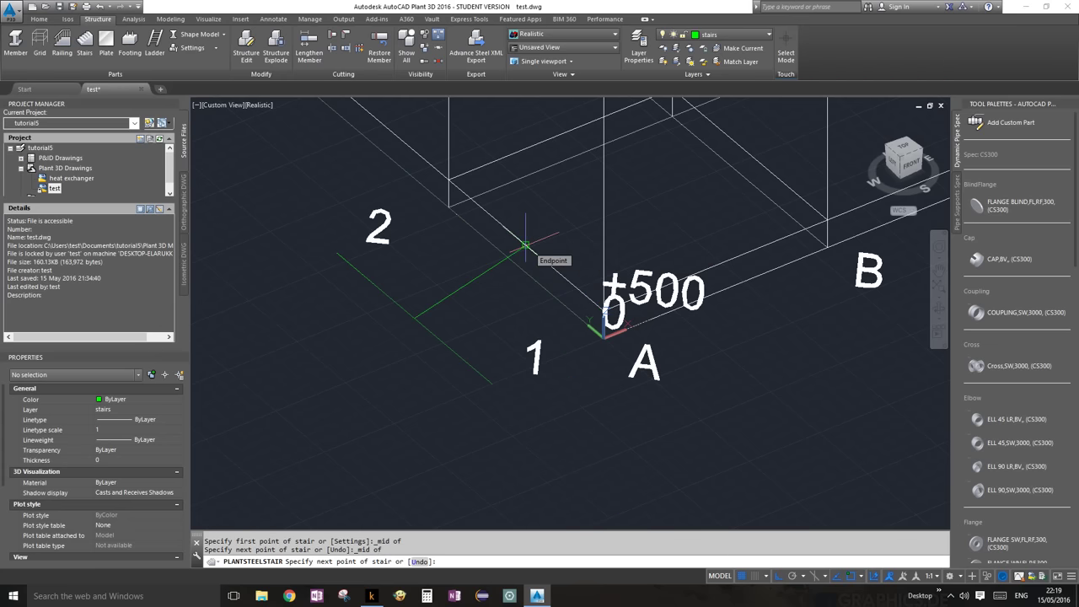
{"action": "key", "text": "Return"}
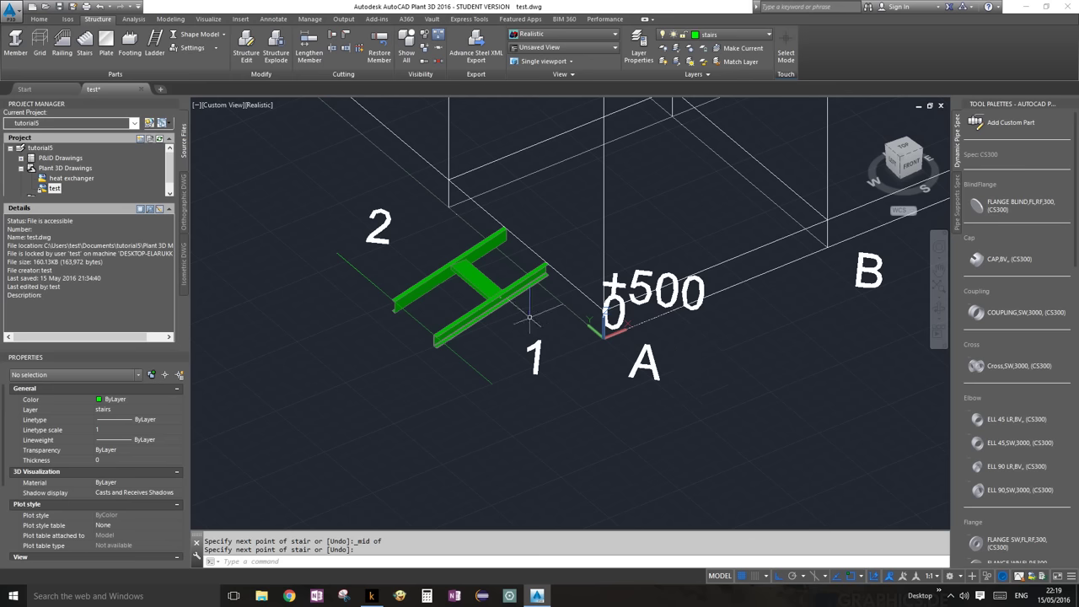
Shorten the stair by stretching its lower end about 880 towards the structure, to a start X of about -1122.
{"action": "left_click", "coordinate": [496, 296]}
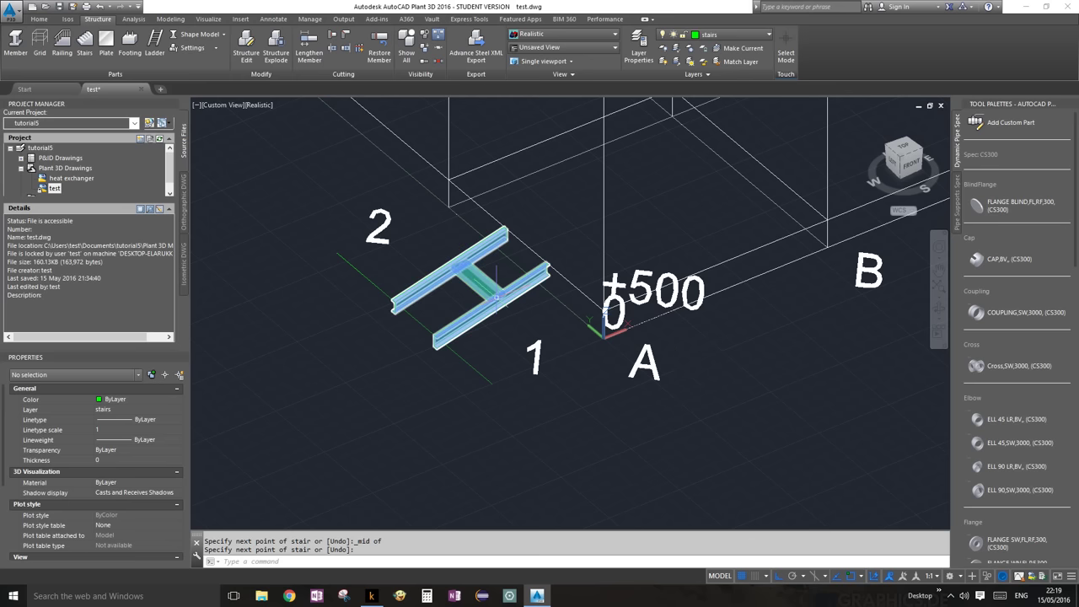
{"action": "key", "text": "Escape"}
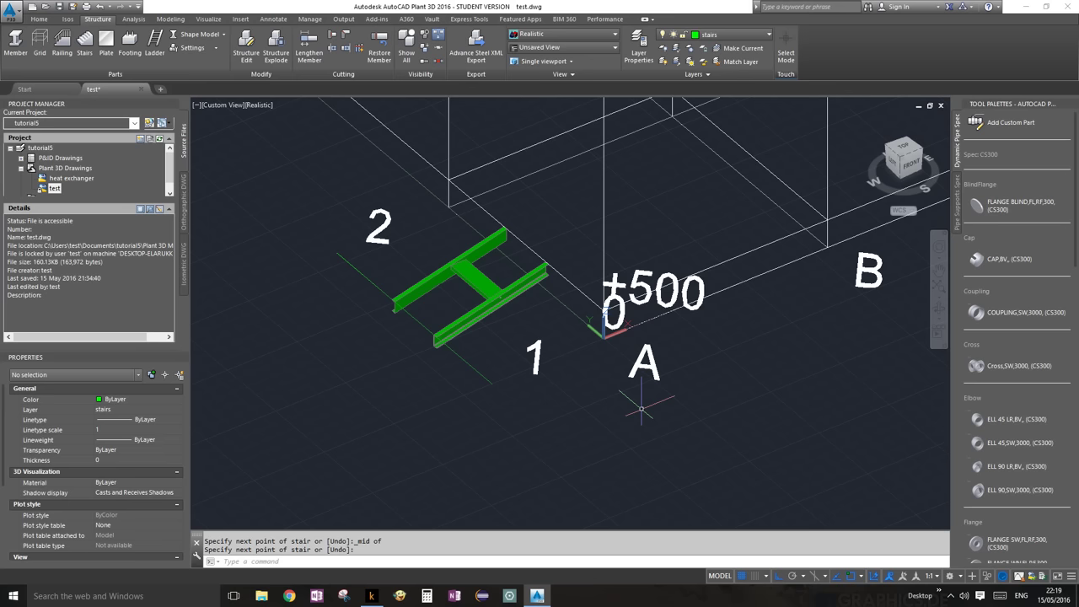
{"action": "left_click", "coordinate": [494, 297]}
{"action": "key", "text": "Return"}
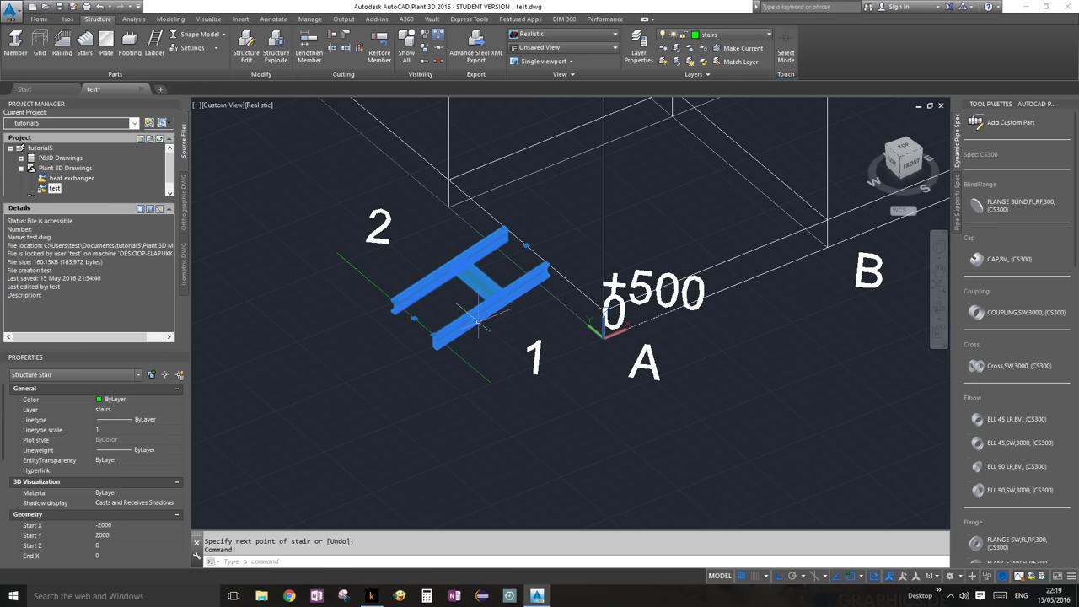
{"action": "scroll", "coordinate": [415, 331], "scroll_direction": "up", "scroll_amount": 1}
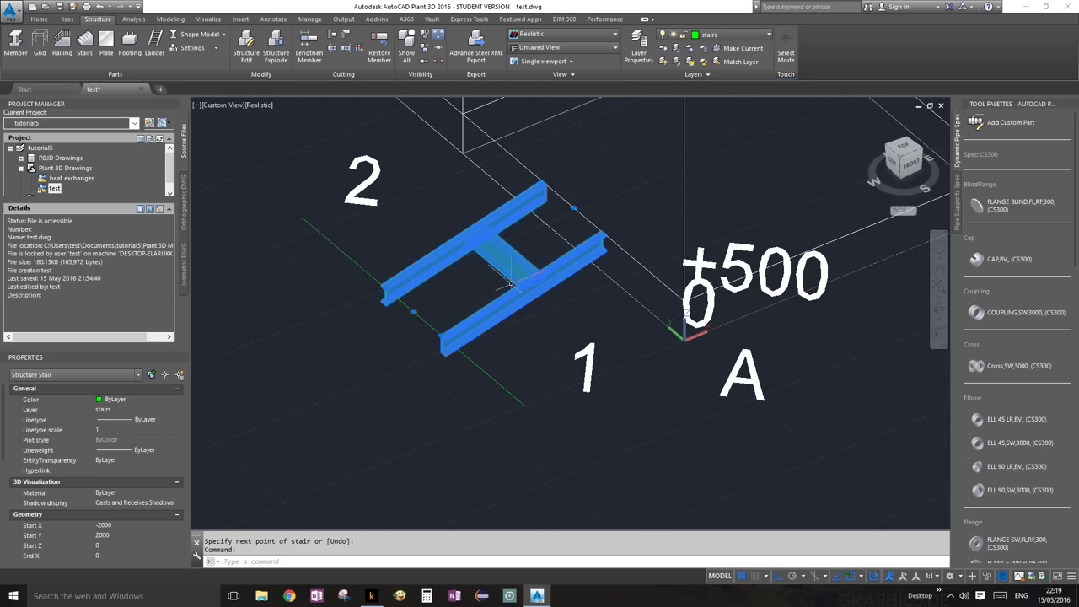
{"action": "scroll", "coordinate": [421, 307], "scroll_direction": "up", "scroll_amount": 2}
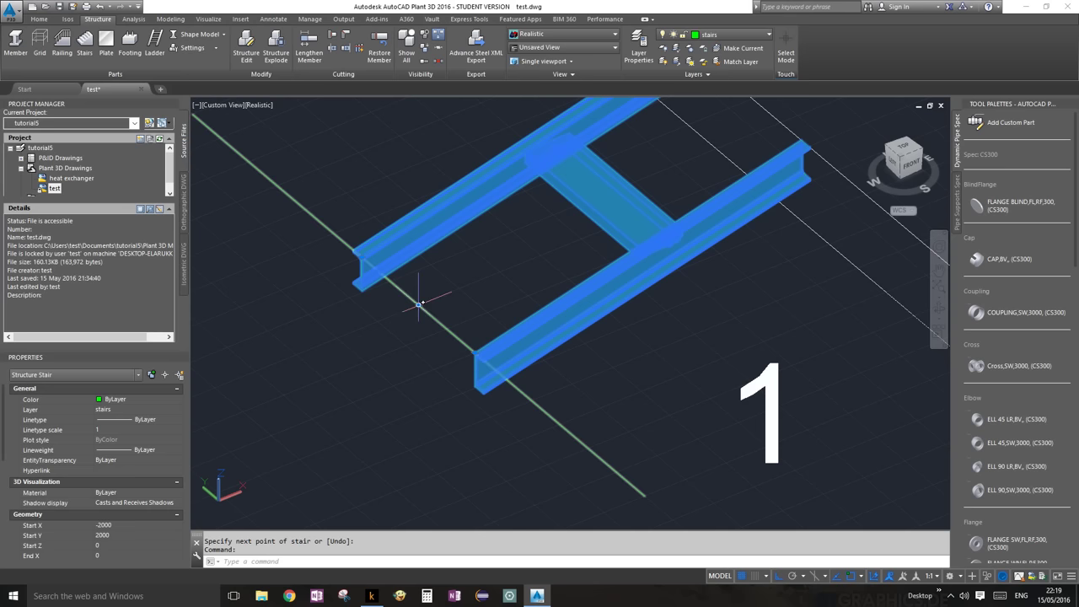
{"action": "left_click", "coordinate": [419, 305]}
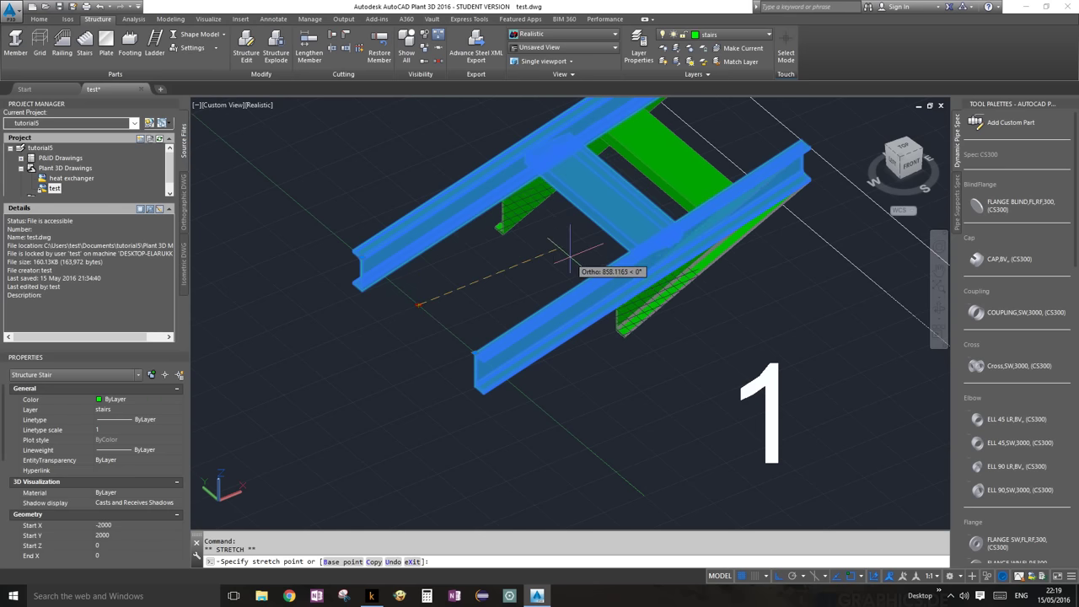
{"action": "left_click", "coordinate": [574, 251]}
{"action": "scroll", "coordinate": [667, 354], "scroll_direction": "down", "scroll_amount": 5}
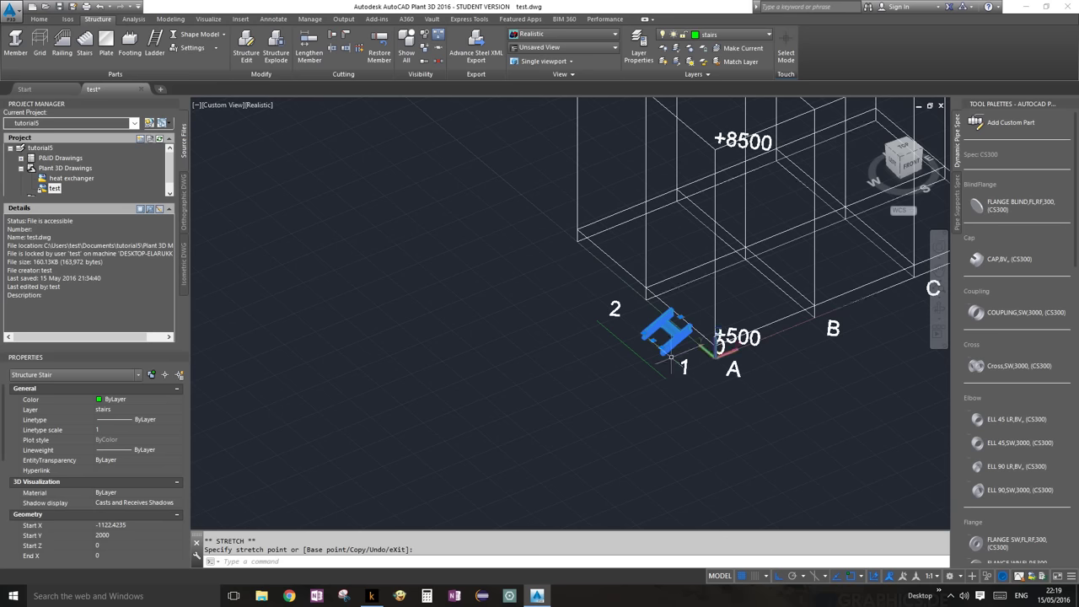
{"action": "key", "text": "Escape"}
{"action": "key", "text": "Escape"}
Delete the green reference line in front of the stair.
{"action": "scroll", "coordinate": [683, 354], "scroll_direction": "up", "scroll_amount": 6}
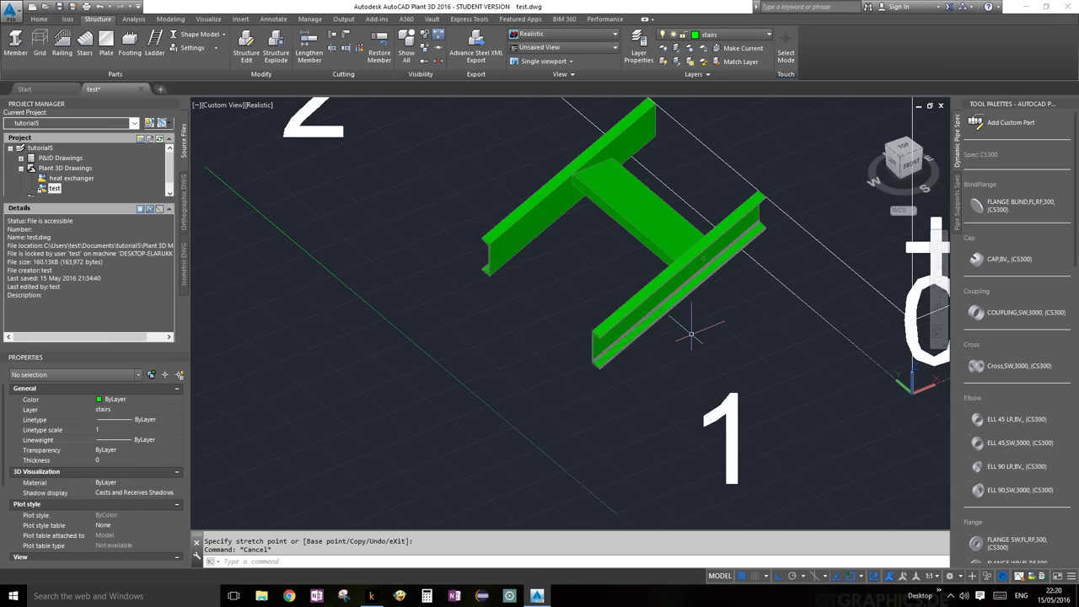
{"action": "scroll", "coordinate": [692, 334], "scroll_direction": "down", "scroll_amount": 3}
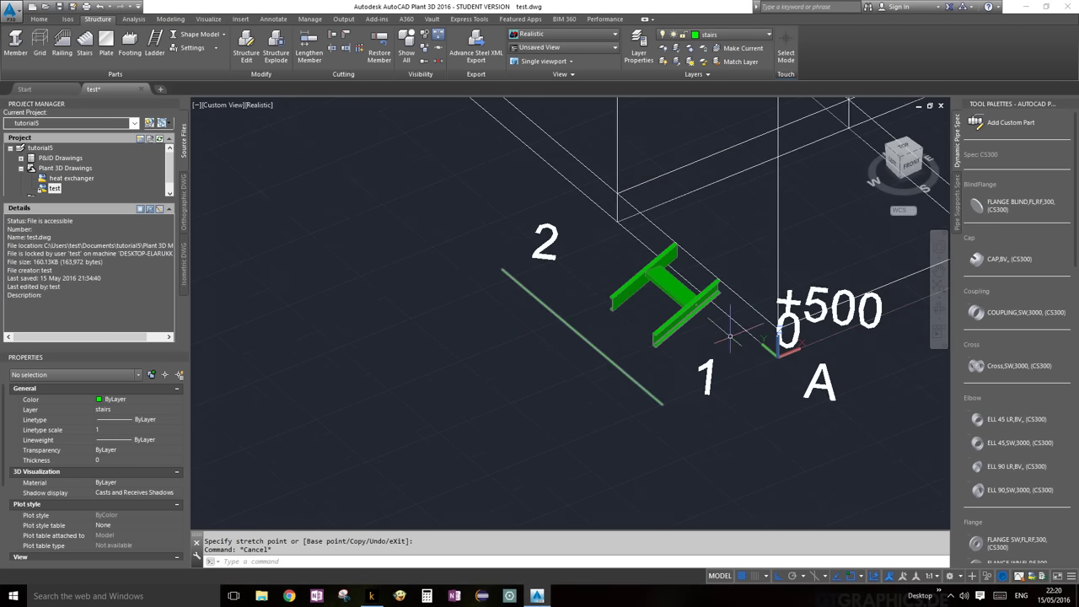
{"action": "left_click", "coordinate": [633, 379]}
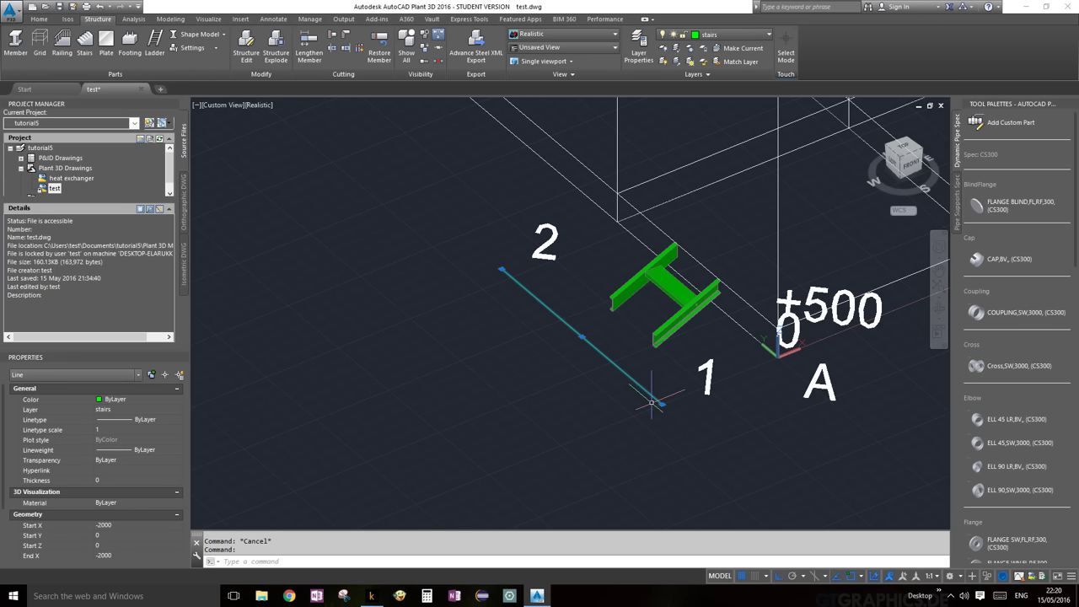
{"action": "key", "text": "Delete"}
{"action": "scroll", "coordinate": [701, 366], "scroll_direction": "up", "scroll_amount": 1}
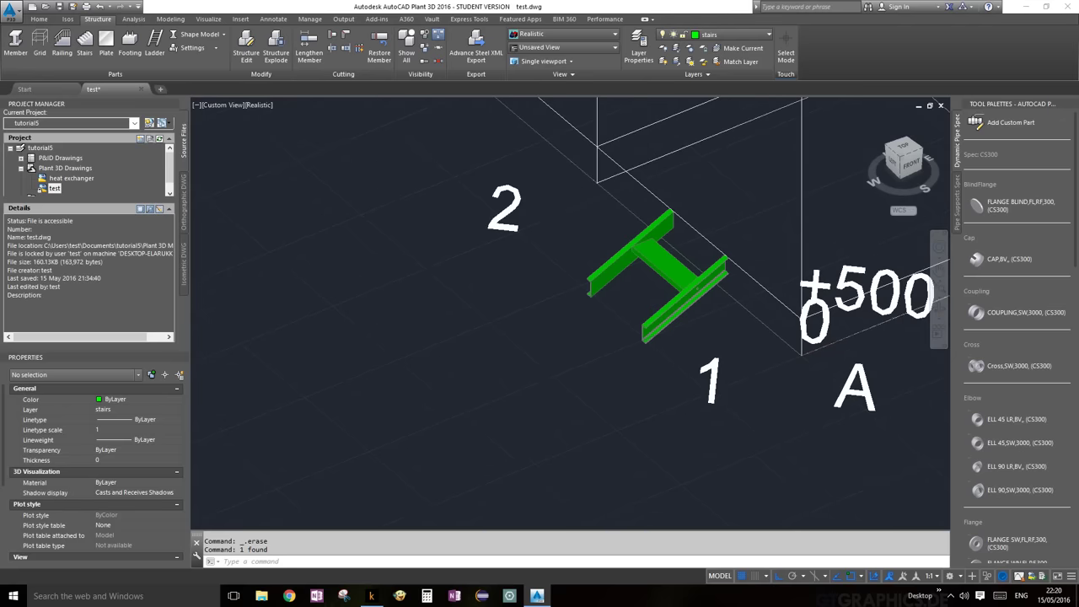
Show all hidden structure parts again, including the columns, beams, platforms and footings.
{"action": "scroll", "coordinate": [691, 365], "scroll_direction": "down", "scroll_amount": 4}
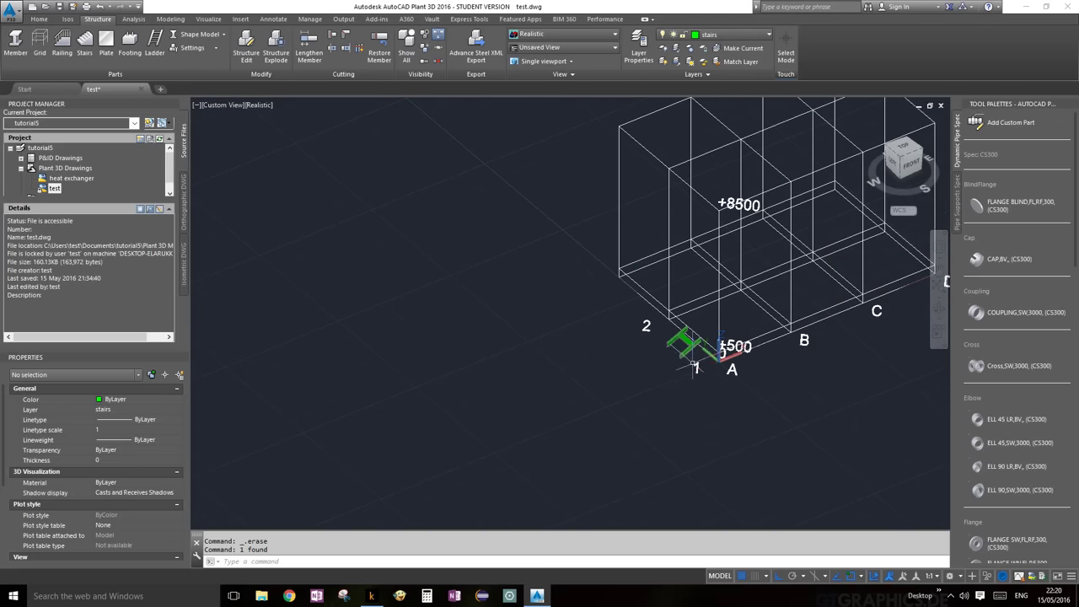
{"action": "left_click", "coordinate": [194, 35]}
{"action": "left_click", "coordinate": [404, 42]}
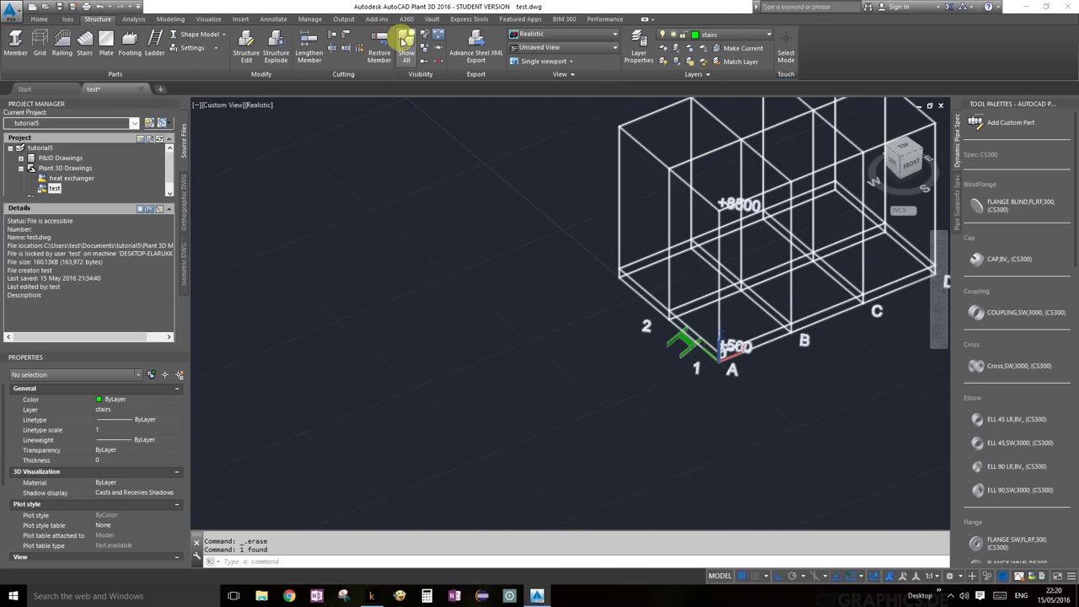
{"action": "left_click", "coordinate": [407, 44]}
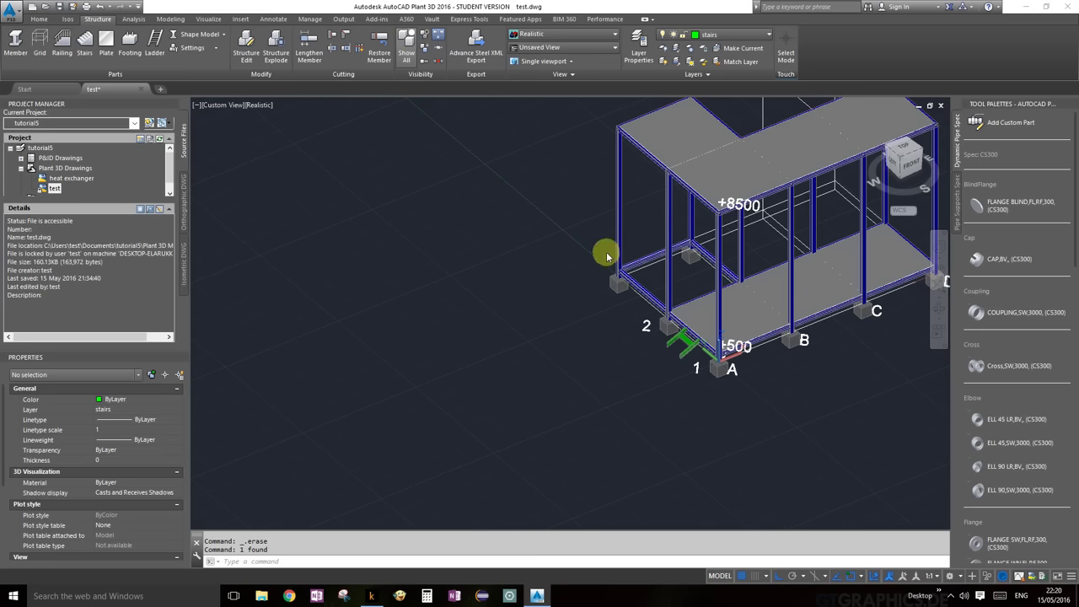
Examine the stair's stringers and step, and how they meet the platform beam between grid lines 1 and 2.
{"action": "scroll", "coordinate": [676, 339], "scroll_direction": "up", "scroll_amount": 3}
{"action": "scroll", "coordinate": [676, 339], "scroll_direction": "down", "scroll_amount": 2}
{"action": "scroll", "coordinate": [676, 339], "scroll_direction": "up", "scroll_amount": 3}
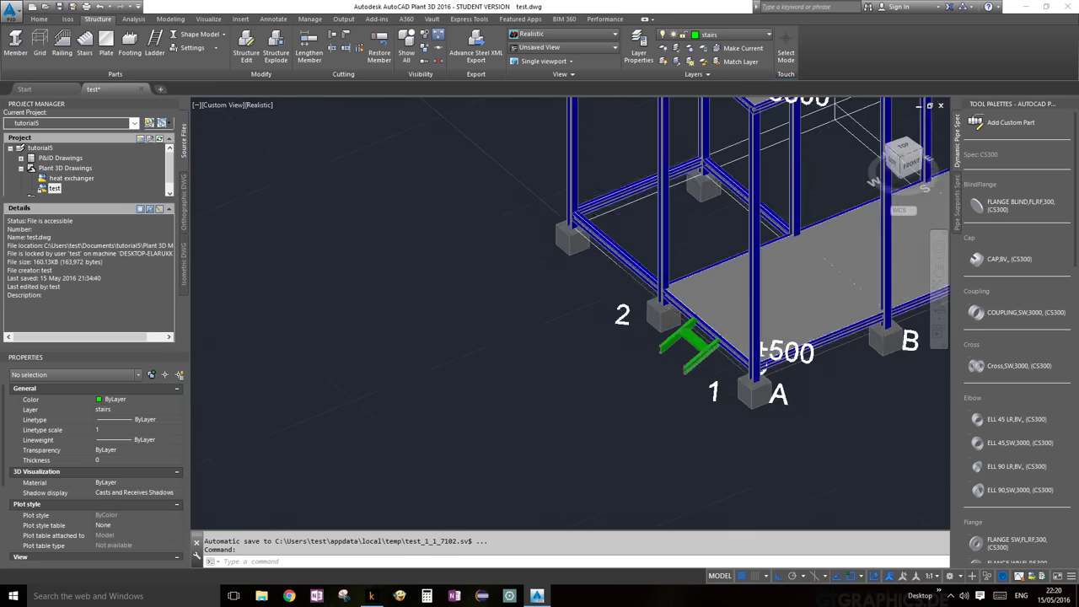
{"action": "scroll", "coordinate": [703, 340], "scroll_direction": "up", "scroll_amount": 4}
{"action": "scroll", "coordinate": [704, 340], "scroll_direction": "down", "scroll_amount": 3}
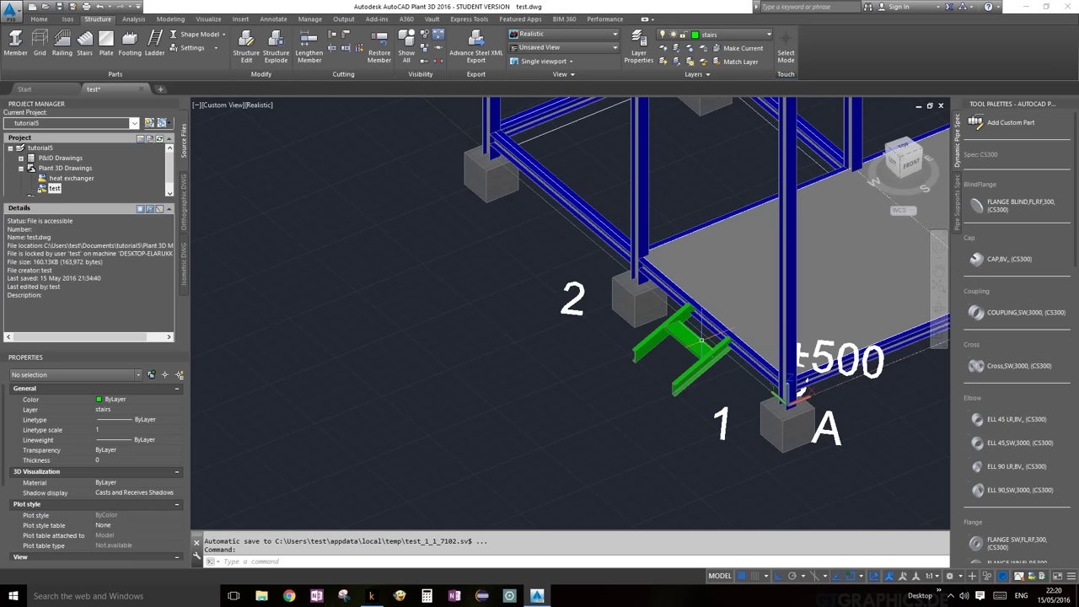
{"action": "scroll", "coordinate": [701, 339], "scroll_direction": "up", "scroll_amount": 5}
{"action": "scroll", "coordinate": [580, 313], "scroll_direction": "up", "scroll_amount": 3}
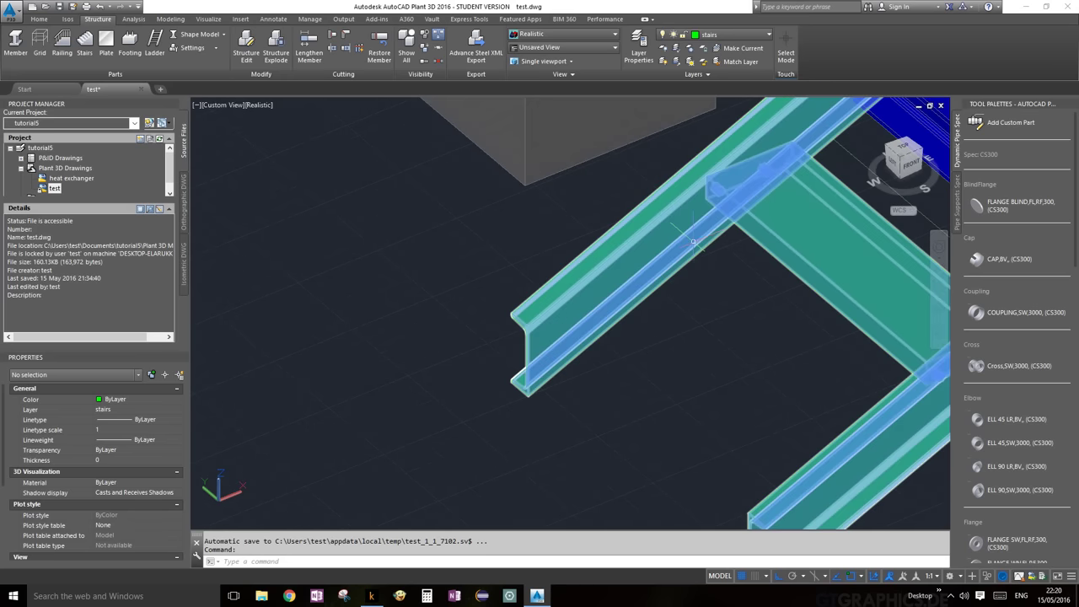
{"action": "scroll", "coordinate": [713, 361], "scroll_direction": "down", "scroll_amount": 3}
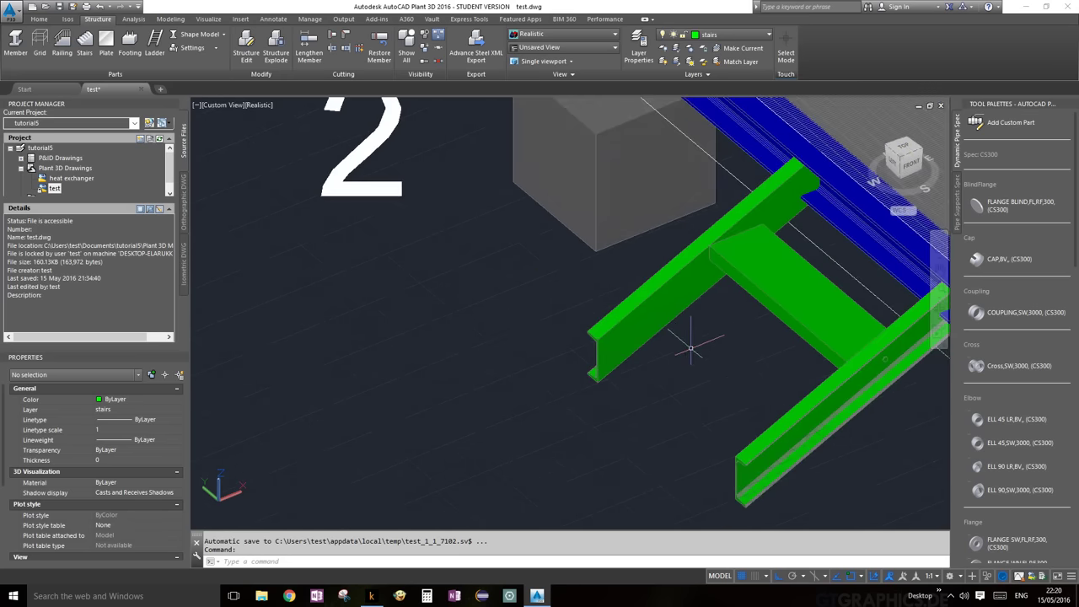
{"action": "scroll", "coordinate": [691, 345], "scroll_direction": "up", "scroll_amount": 2}
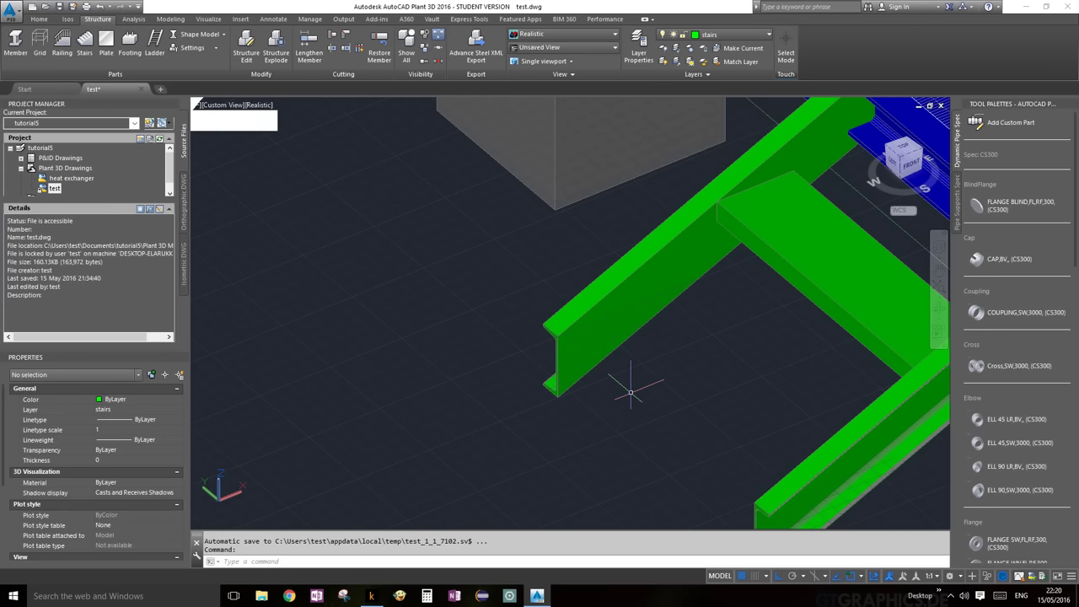
{"action": "scroll", "coordinate": [658, 365], "scroll_direction": "down", "scroll_amount": 3}
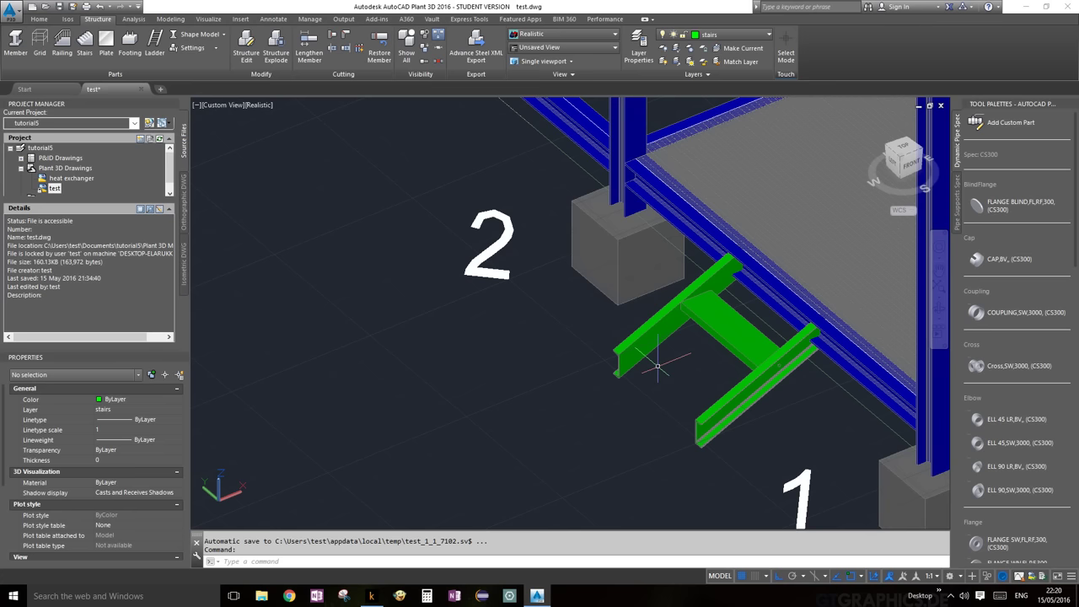
{"action": "left_click", "coordinate": [770, 347]}
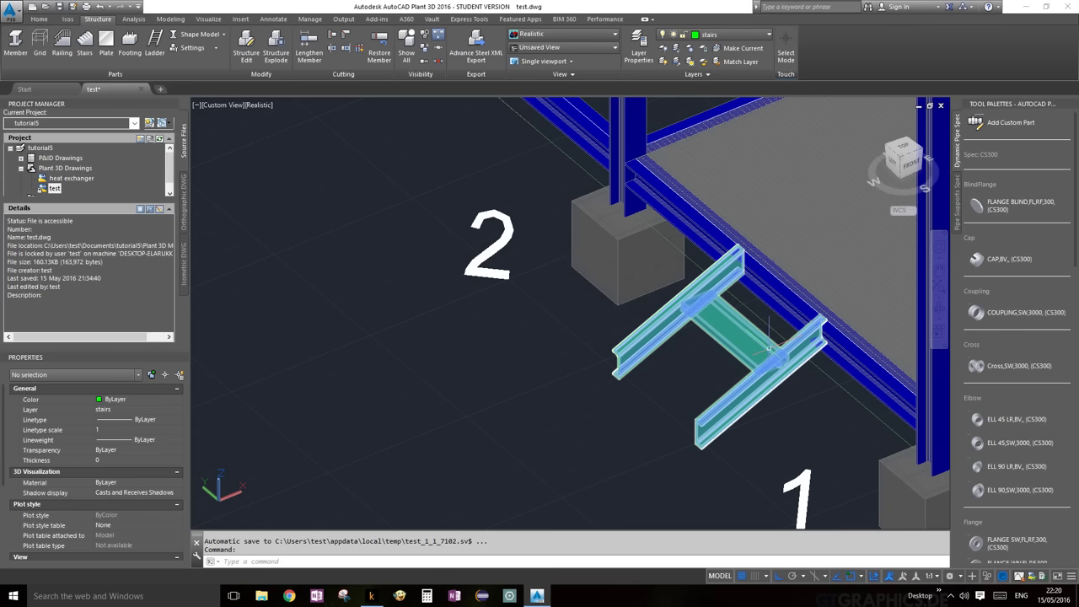
{"action": "key", "text": "Escape"}
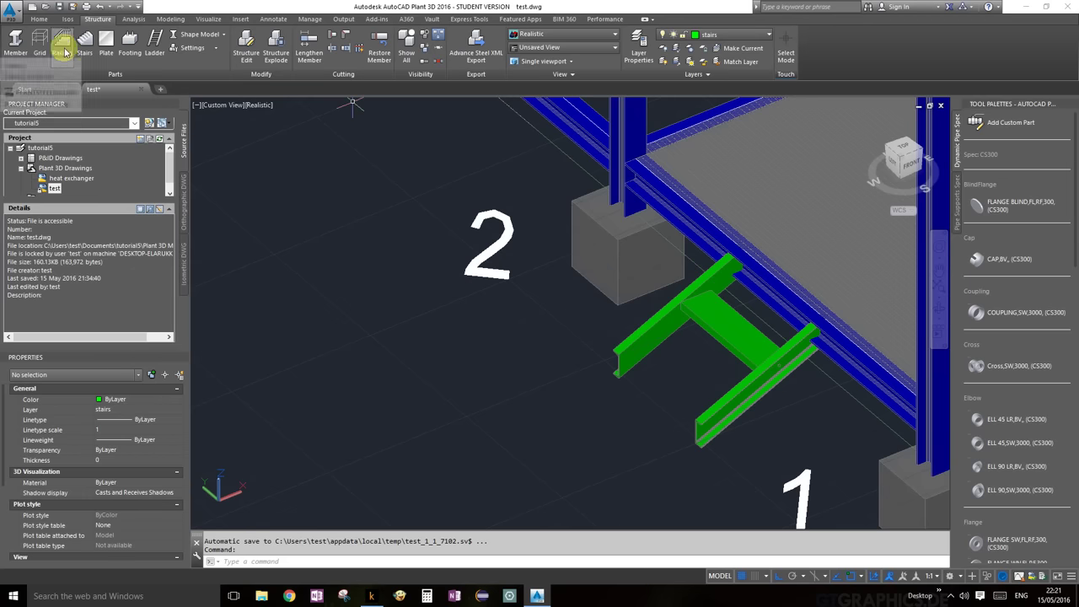
Make the railings layer current for modelling around the stair and the +500 platform.
{"action": "scroll", "coordinate": [568, 316], "scroll_direction": "down", "scroll_amount": 2}
{"action": "left_click", "coordinate": [766, 33]}
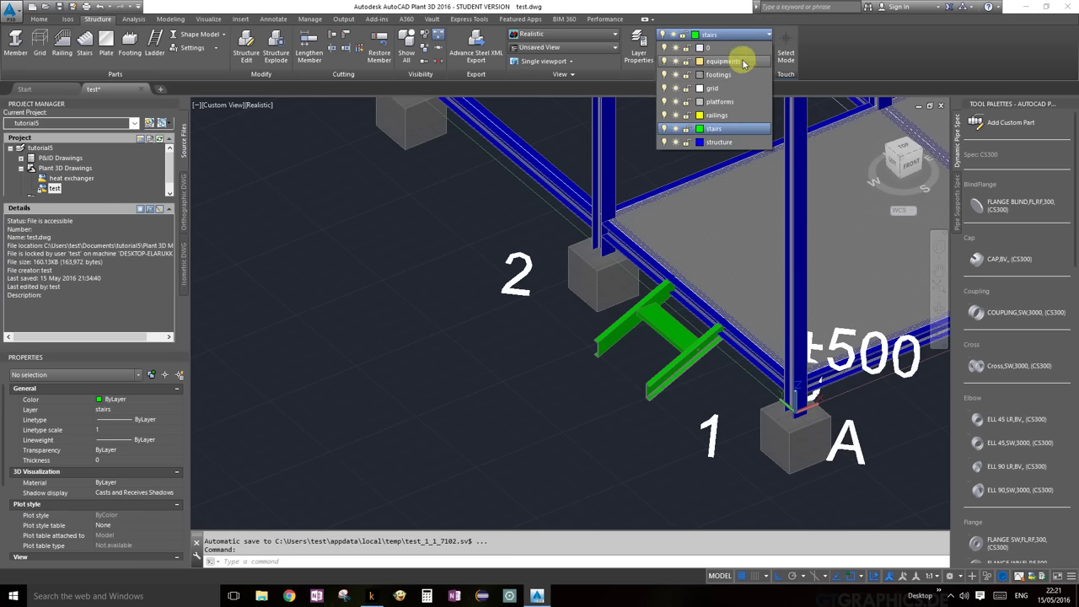
{"action": "left_click", "coordinate": [724, 115]}
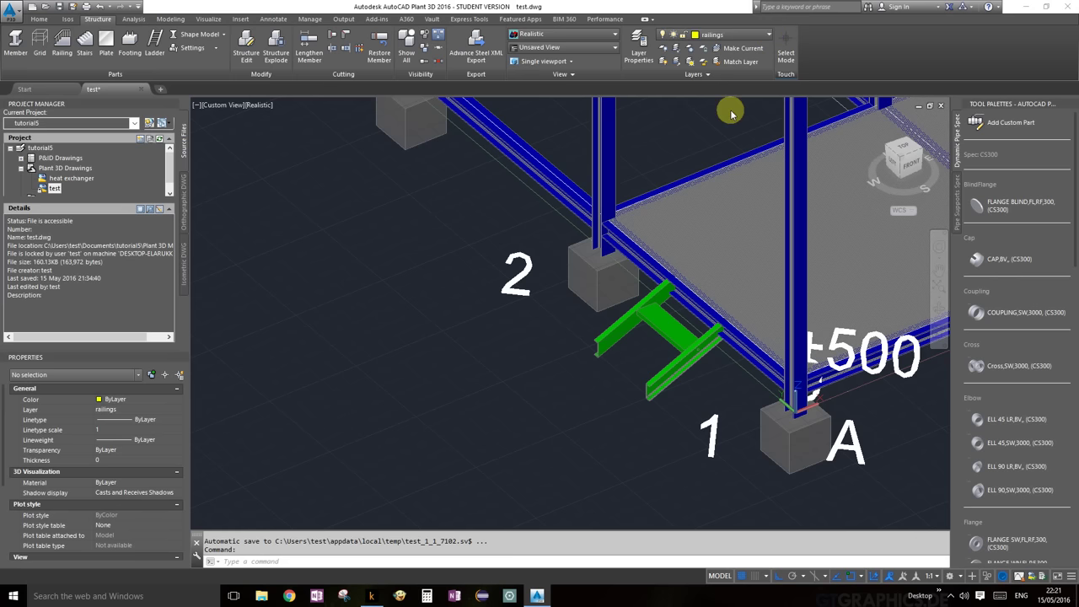
{"action": "scroll", "coordinate": [646, 302], "scroll_direction": "down", "scroll_amount": 2}
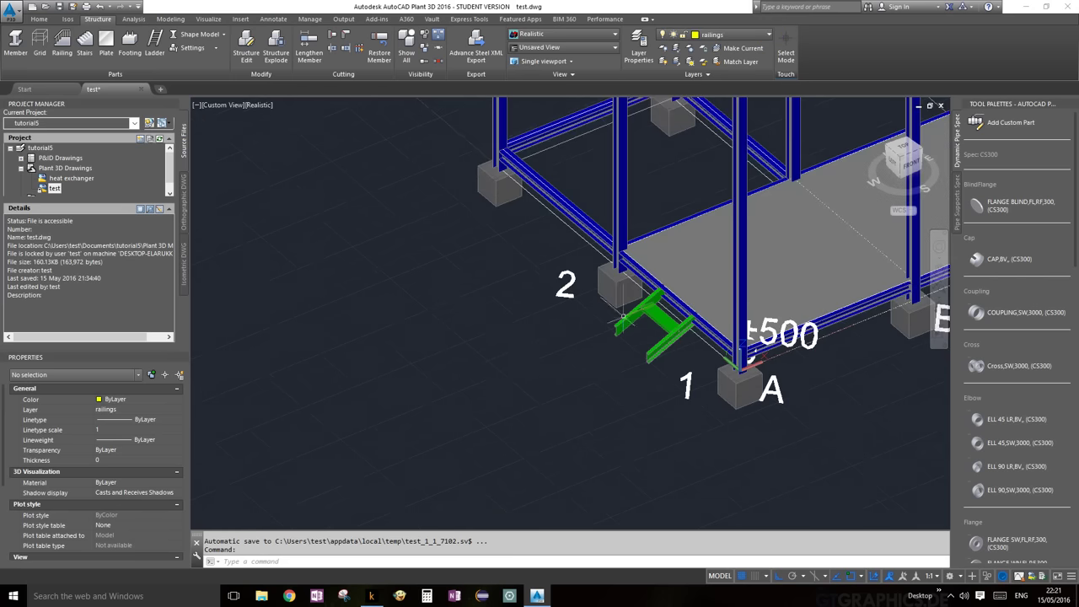
{"action": "scroll", "coordinate": [630, 314], "scroll_direction": "down", "scroll_amount": 4}
{"action": "scroll", "coordinate": [657, 330], "scroll_direction": "up", "scroll_amount": 1}
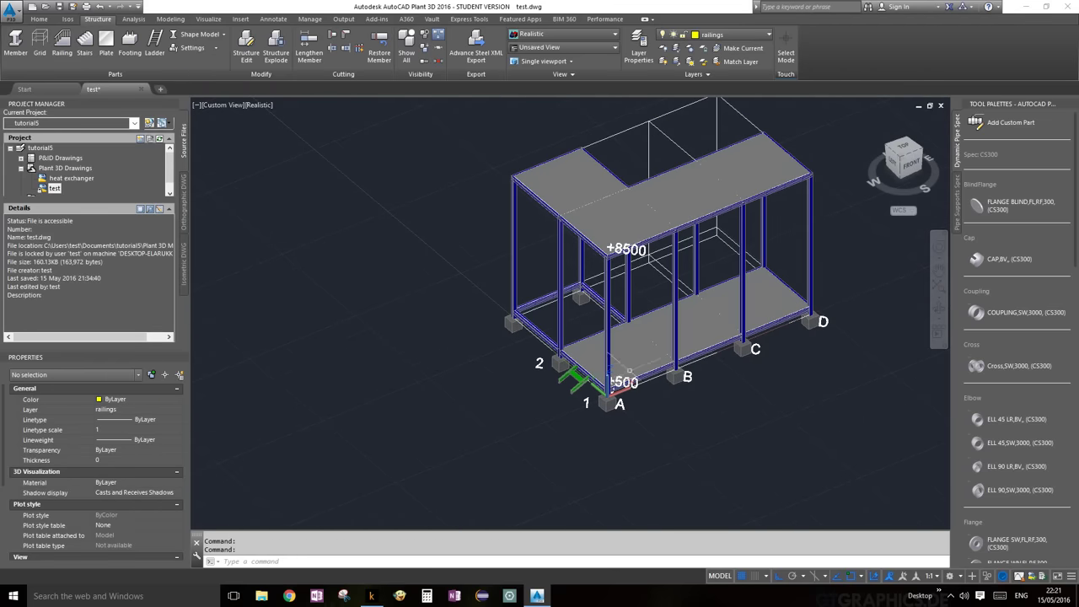
{"action": "scroll", "coordinate": [581, 389], "scroll_direction": "up", "scroll_amount": 3}
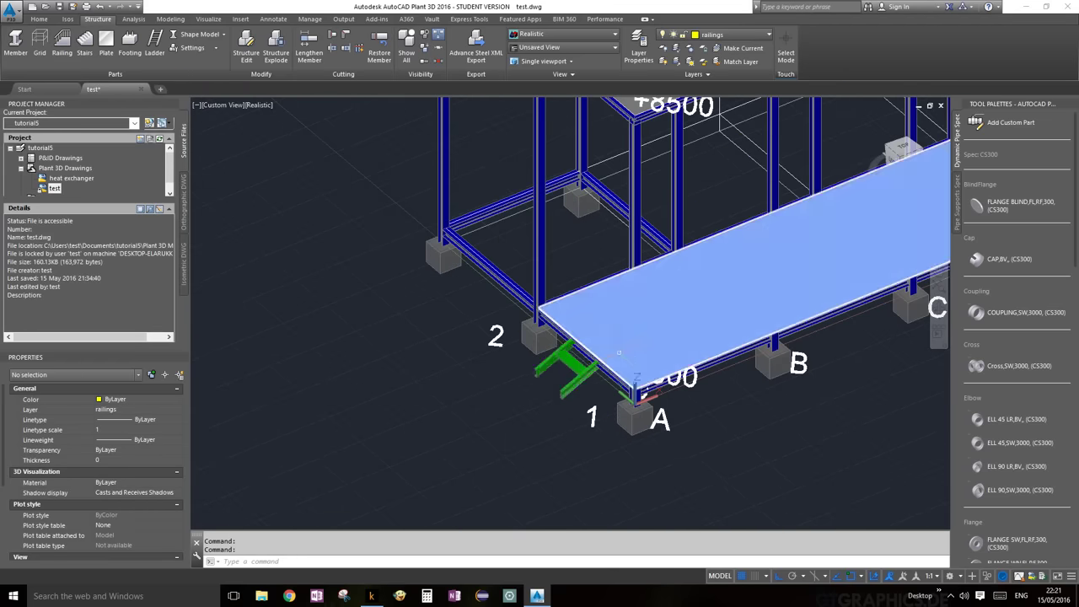
Add railings along the stair up to the +500 platform by aligning them with the stair object.
{"action": "scroll", "coordinate": [616, 363], "scroll_direction": "down", "scroll_amount": 3}
{"action": "middle_click_drag", "start_coordinate": [650, 173], "coordinate": [649, 310]}
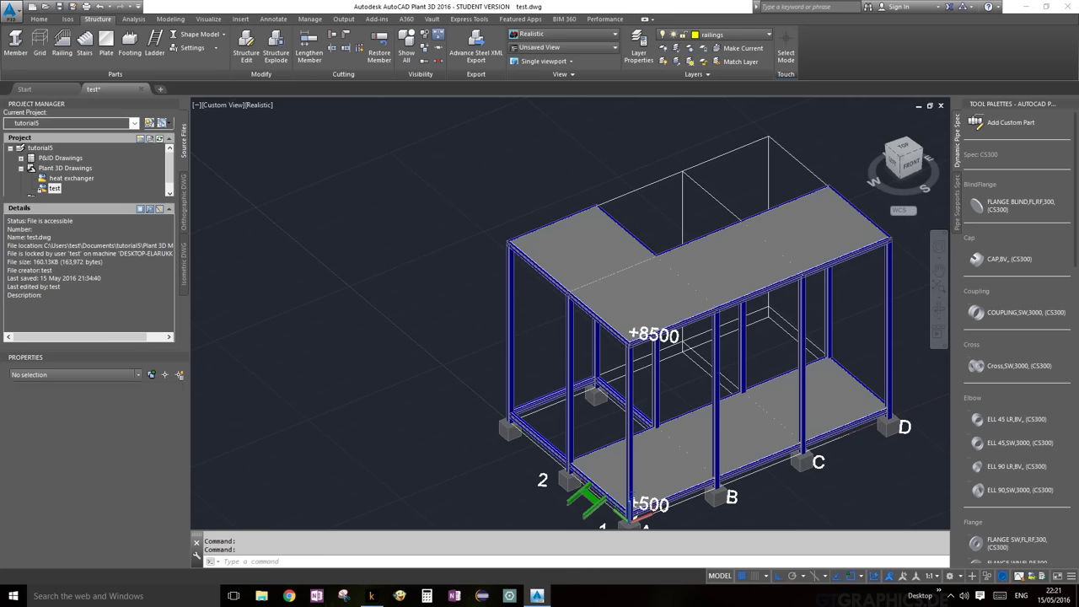
{"action": "scroll", "coordinate": [800, 288], "scroll_direction": "down", "scroll_amount": 2}
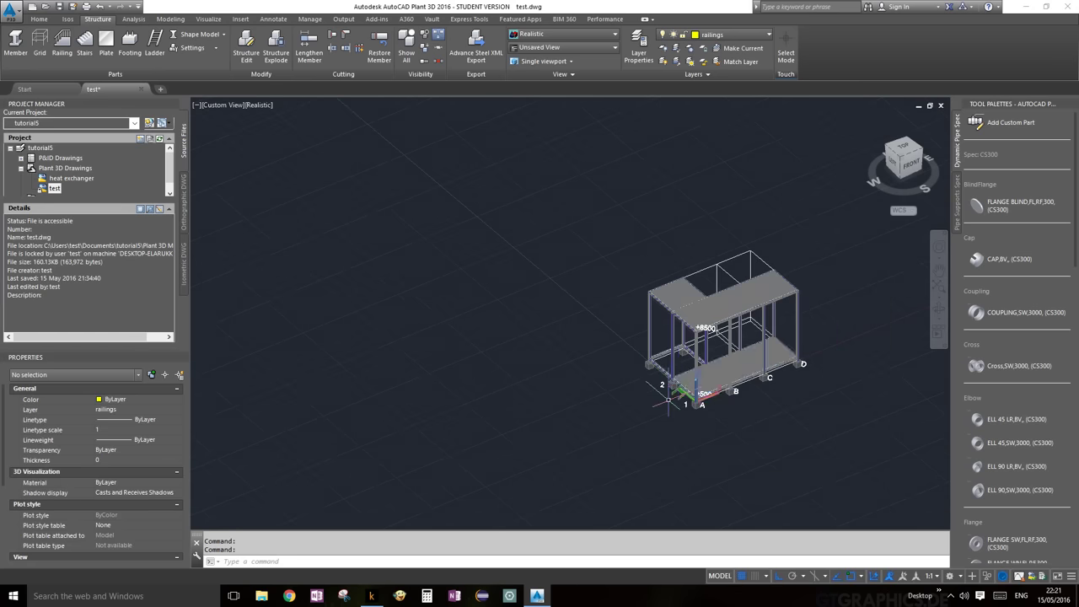
{"action": "scroll", "coordinate": [640, 379], "scroll_direction": "up", "scroll_amount": 4}
{"action": "middle_click_drag", "start_coordinate": [626, 378], "coordinate": [598, 310], "text": "shift"}
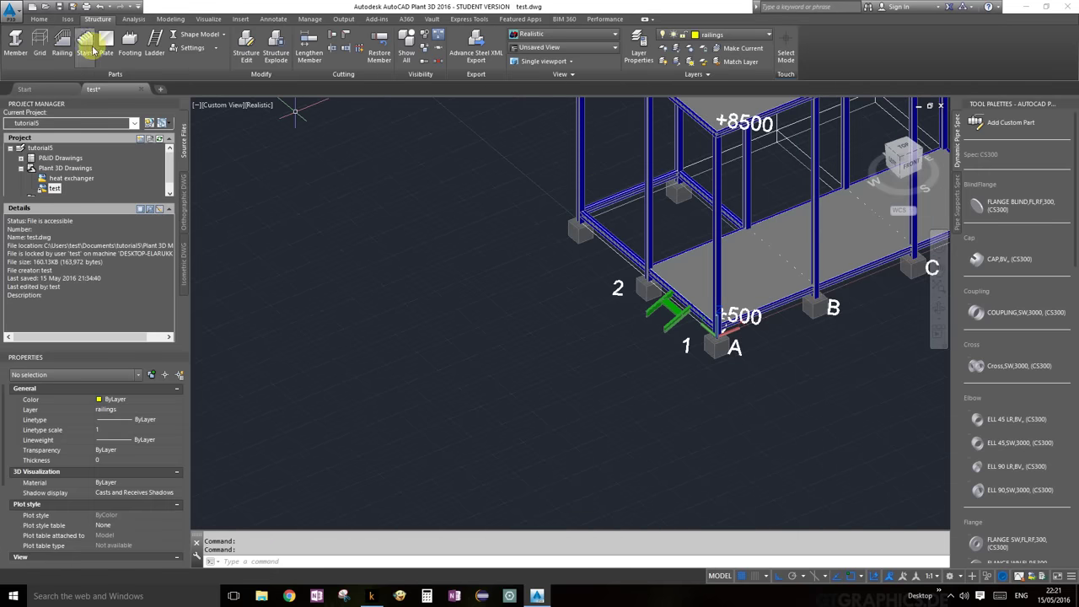
{"action": "left_click", "coordinate": [58, 46]}
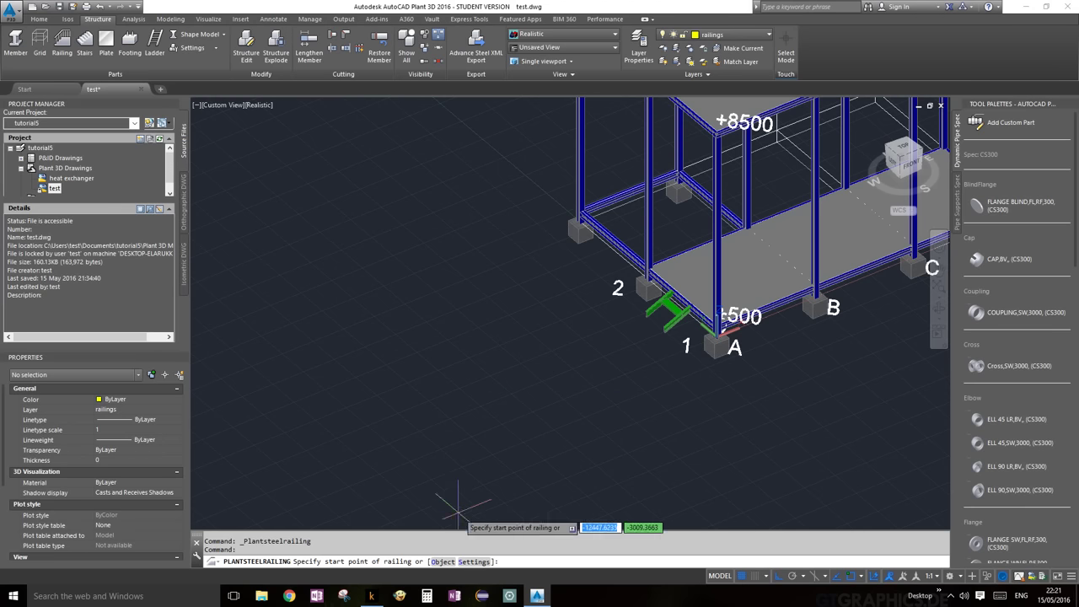
{"action": "left_click", "coordinate": [439, 561]}
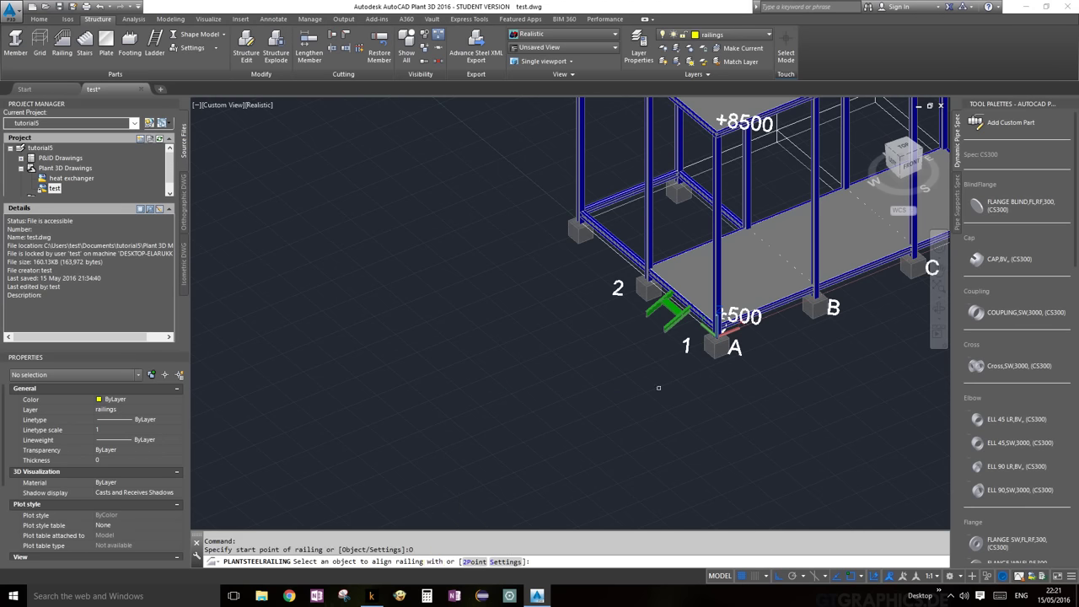
{"action": "scroll", "coordinate": [677, 364], "scroll_direction": "up", "scroll_amount": 3}
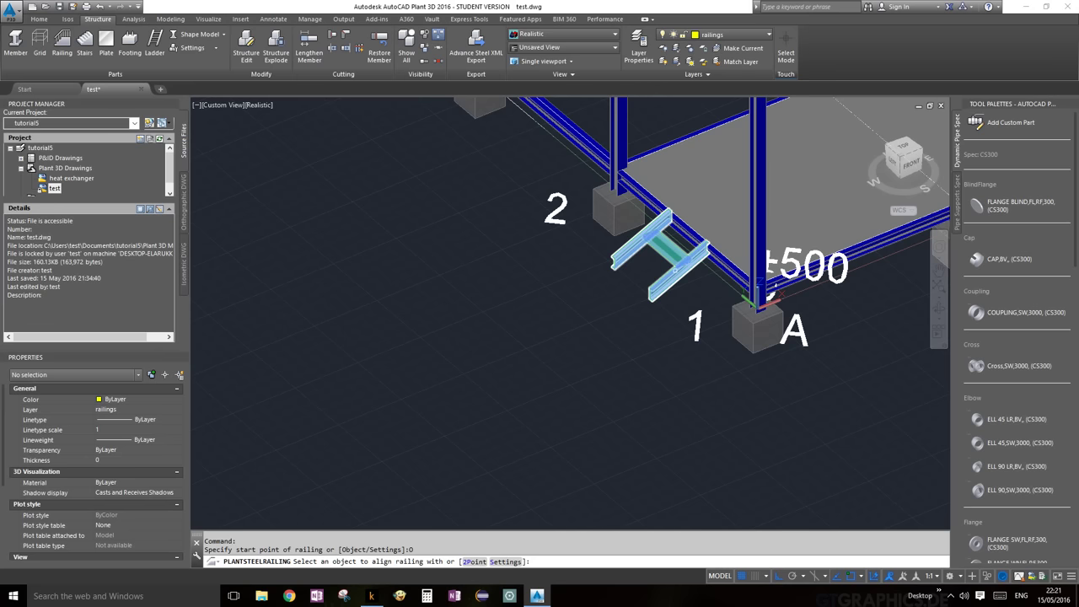
{"action": "scroll", "coordinate": [682, 313], "scroll_direction": "up", "scroll_amount": 3}
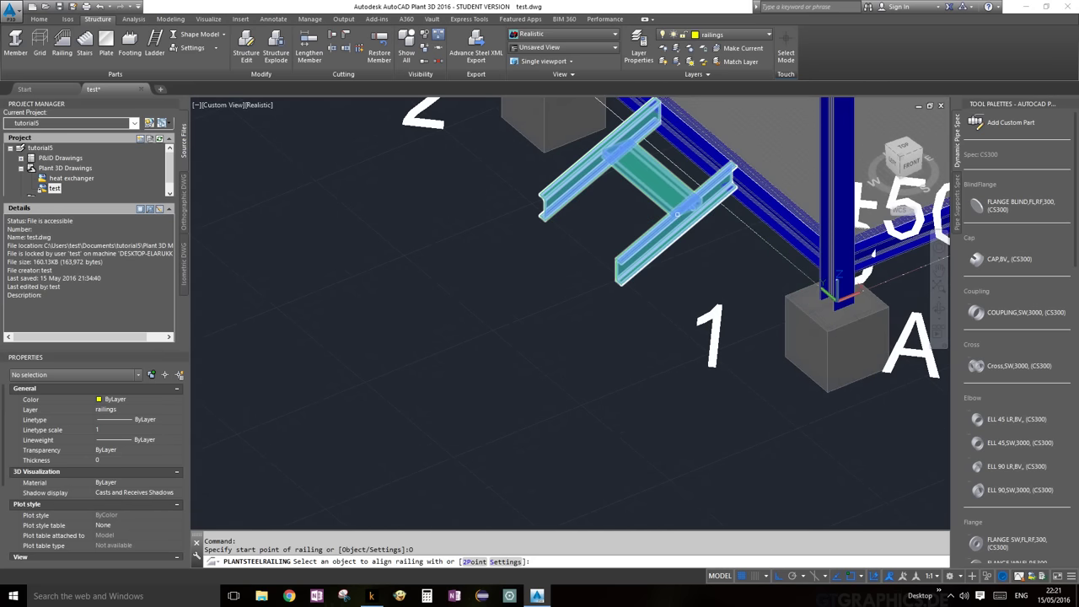
{"action": "left_click", "coordinate": [677, 214]}
{"action": "scroll", "coordinate": [690, 280], "scroll_direction": "down", "scroll_amount": 3}
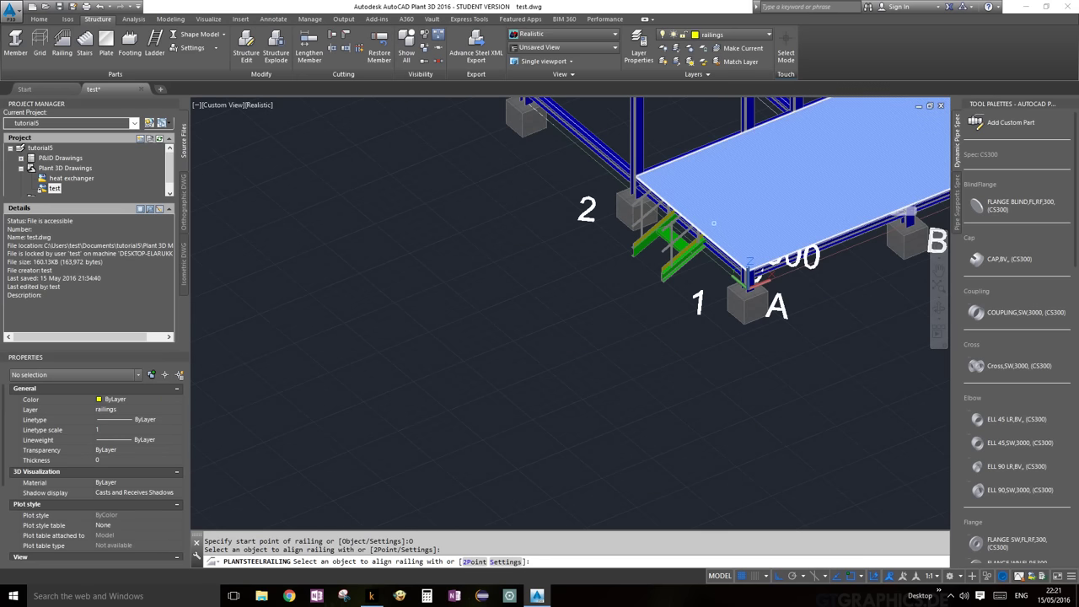
{"action": "key", "text": "Escape"}
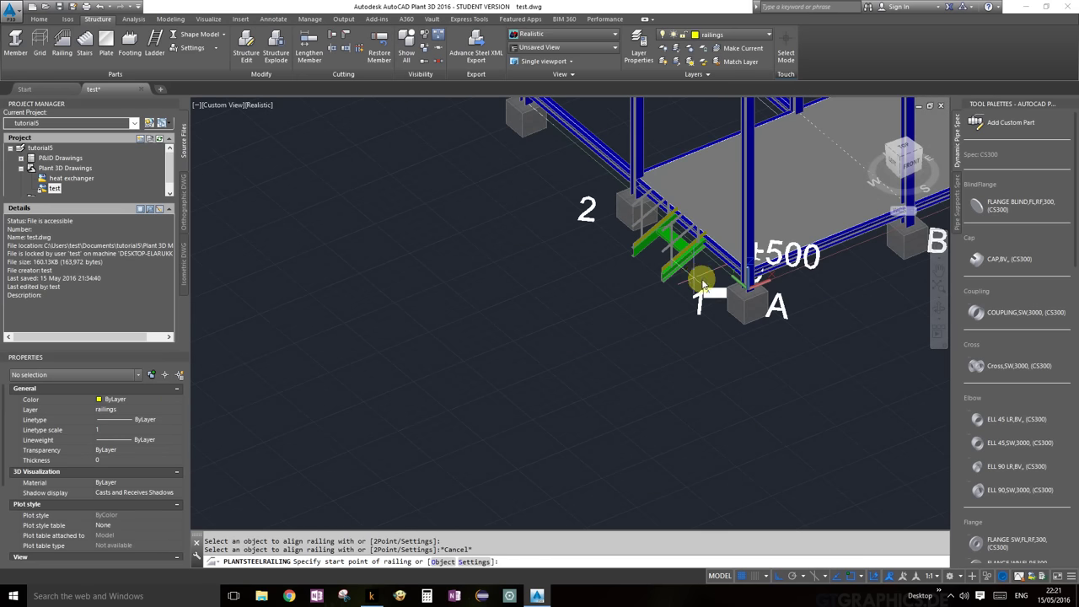
{"action": "key", "text": "Escape"}
Switch the representation of all structural objects to Line Model.
{"action": "scroll", "coordinate": [693, 268], "scroll_direction": "up", "scroll_amount": 5}
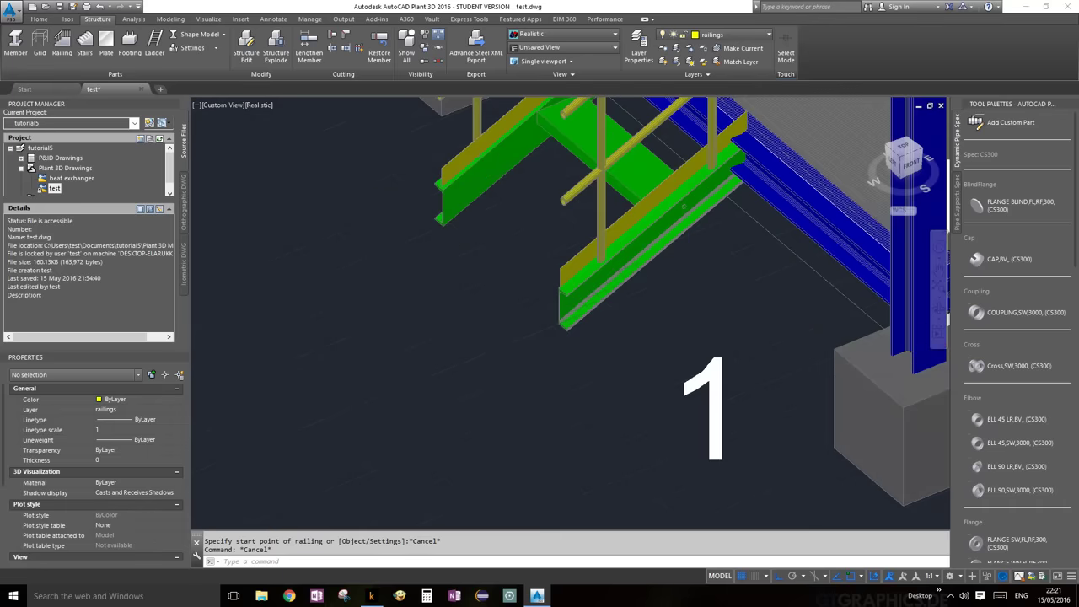
{"action": "scroll", "coordinate": [635, 313], "scroll_direction": "down", "scroll_amount": 5}
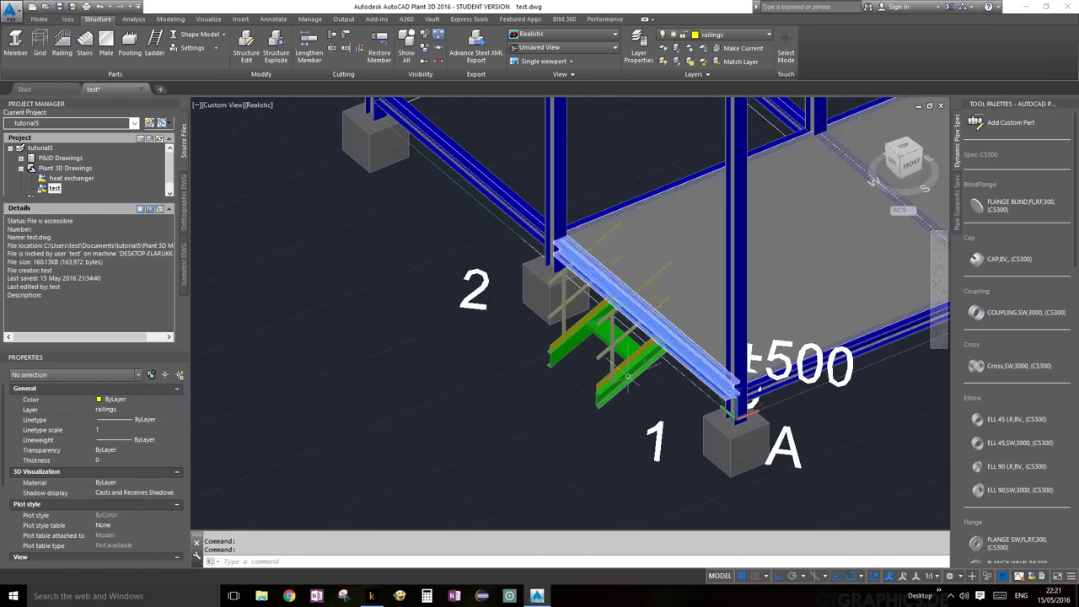
{"action": "scroll", "coordinate": [637, 320], "scroll_direction": "up", "scroll_amount": 5}
{"action": "scroll", "coordinate": [641, 337], "scroll_direction": "down", "scroll_amount": 1}
{"action": "scroll", "coordinate": [641, 338], "scroll_direction": "down", "scroll_amount": 5}
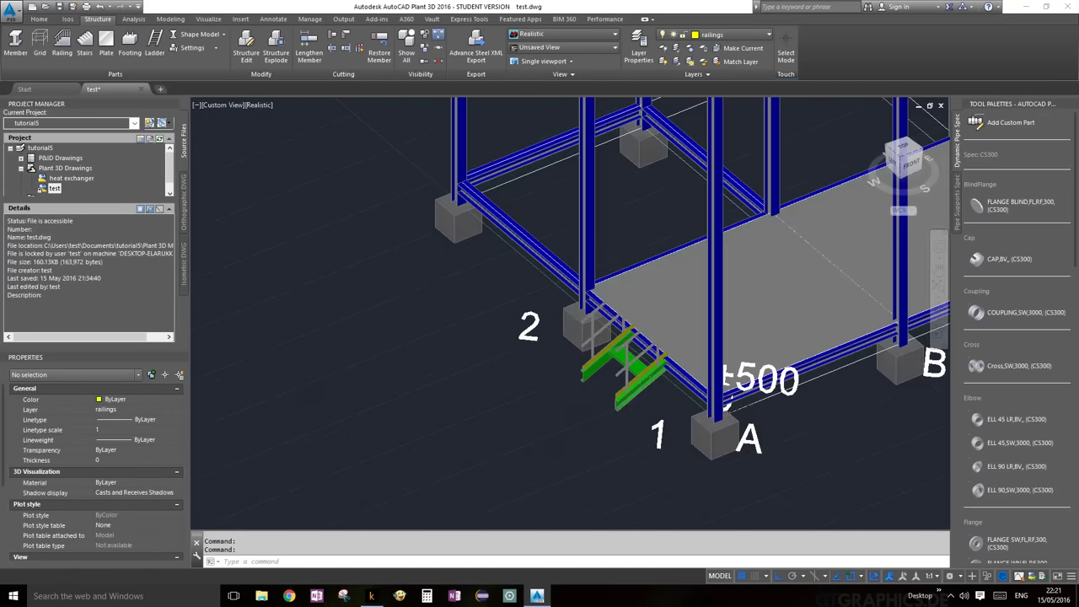
{"action": "scroll", "coordinate": [641, 402], "scroll_direction": "down", "scroll_amount": 5}
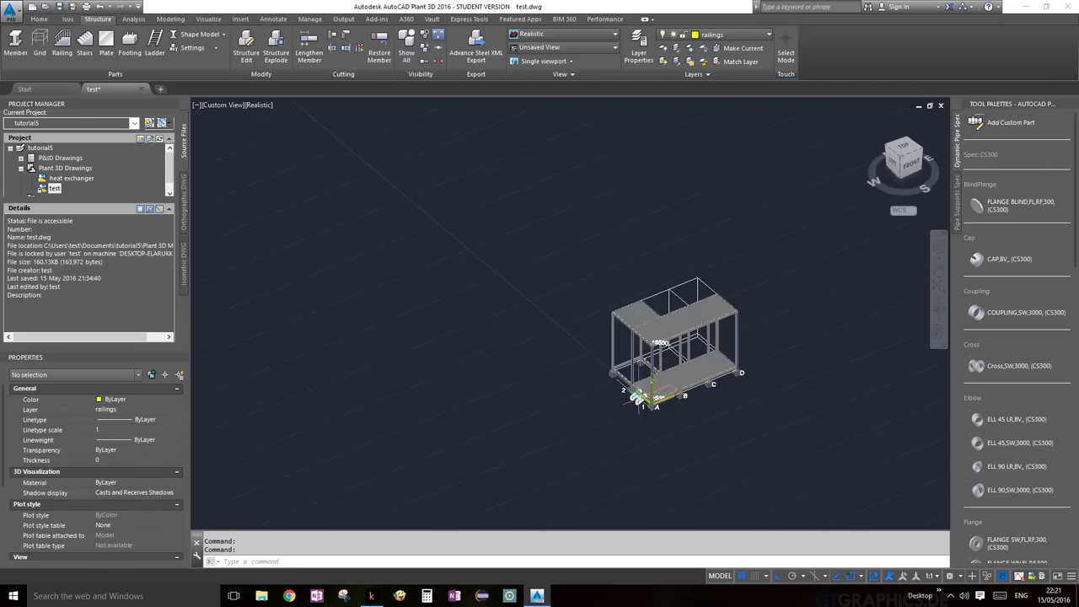
{"action": "scroll", "coordinate": [650, 377], "scroll_direction": "up", "scroll_amount": 5}
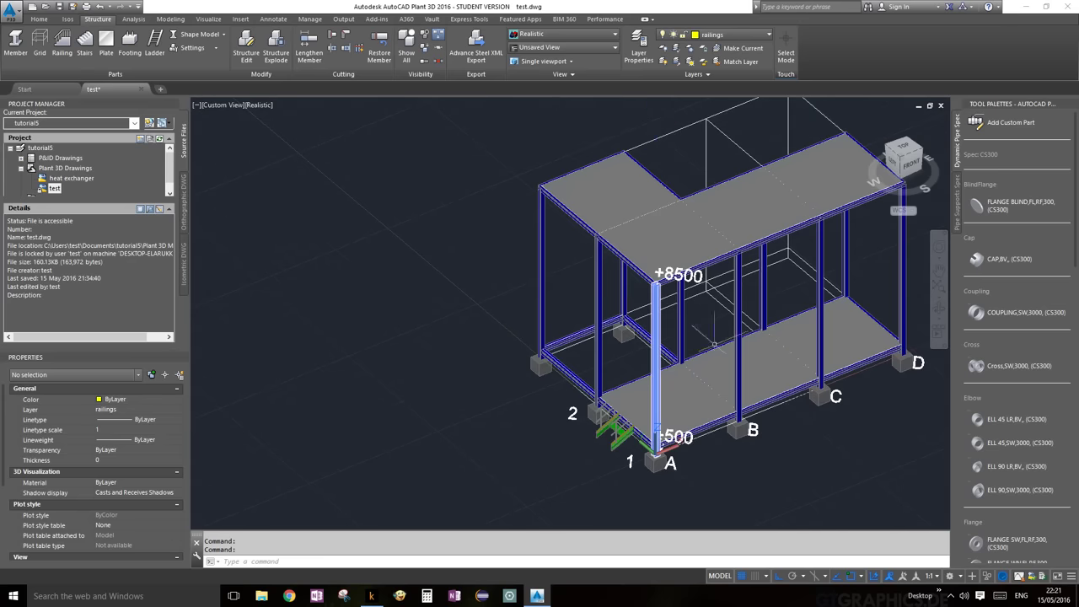
{"action": "left_click", "coordinate": [211, 34]}
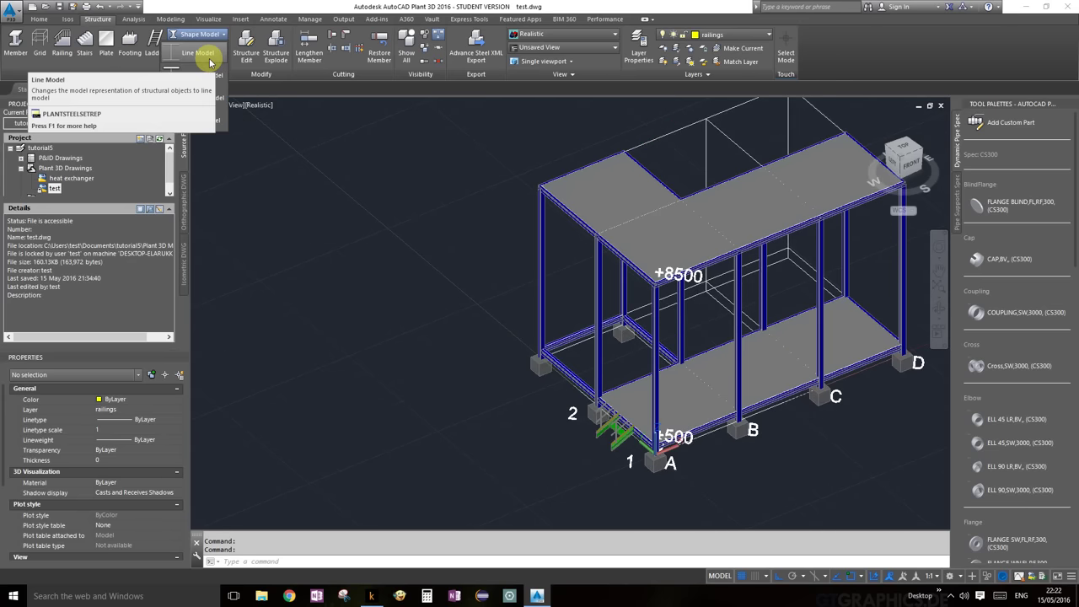
{"action": "left_click", "coordinate": [210, 59]}
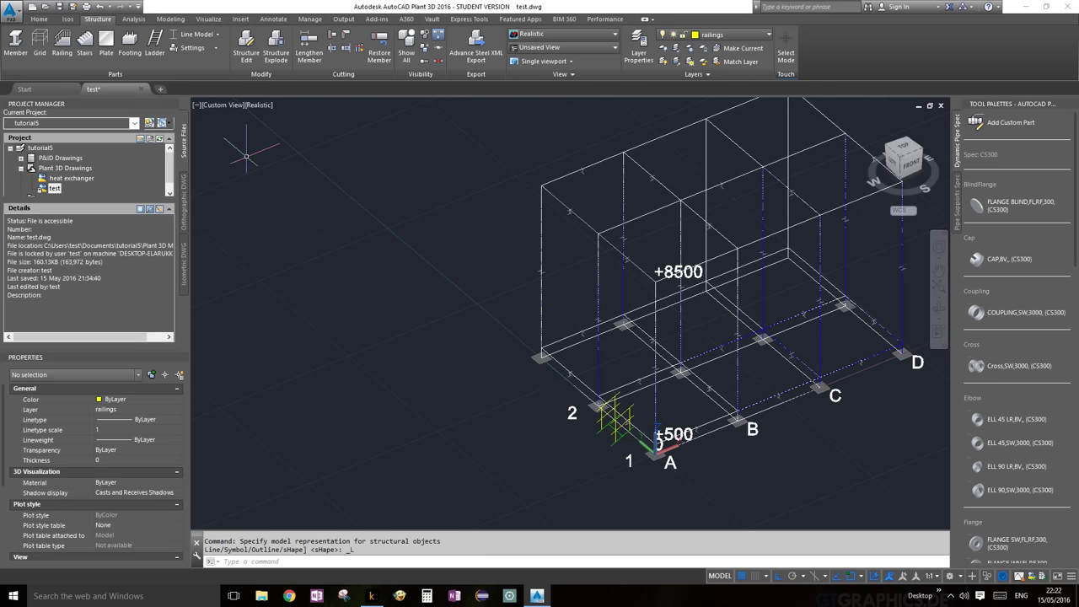
Place a railing on the +8500 level along grid line A, from the grid line 2 corner to the grid line 1 corner.
{"action": "left_click", "coordinate": [61, 40]}
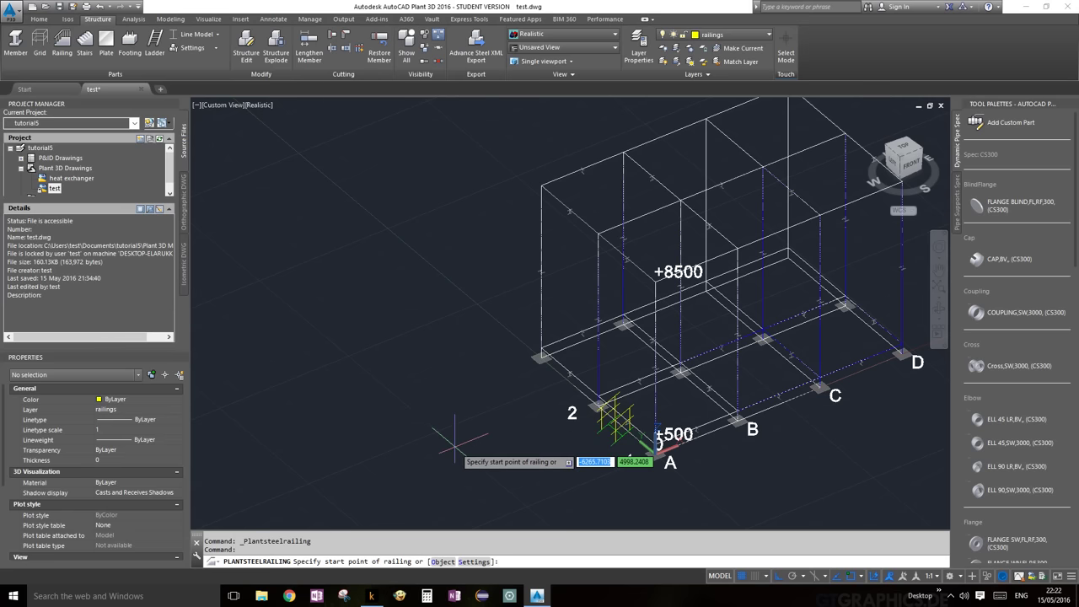
{"action": "scroll", "coordinate": [455, 442], "scroll_direction": "down", "scroll_amount": 4}
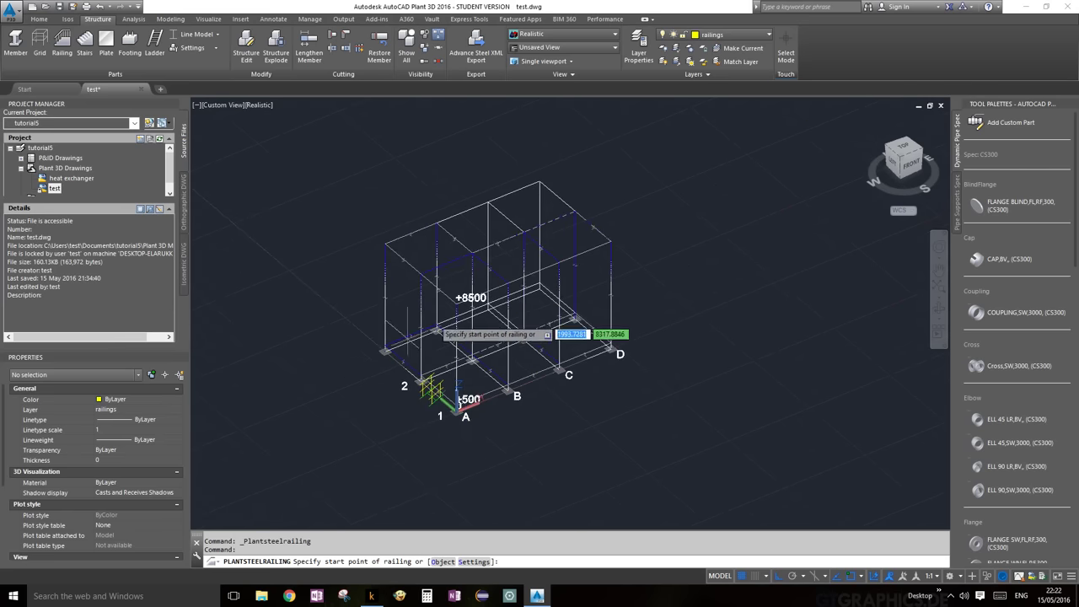
{"action": "scroll", "coordinate": [434, 325], "scroll_direction": "up", "scroll_amount": 5}
{"action": "scroll", "coordinate": [383, 253], "scroll_direction": "down", "scroll_amount": 1}
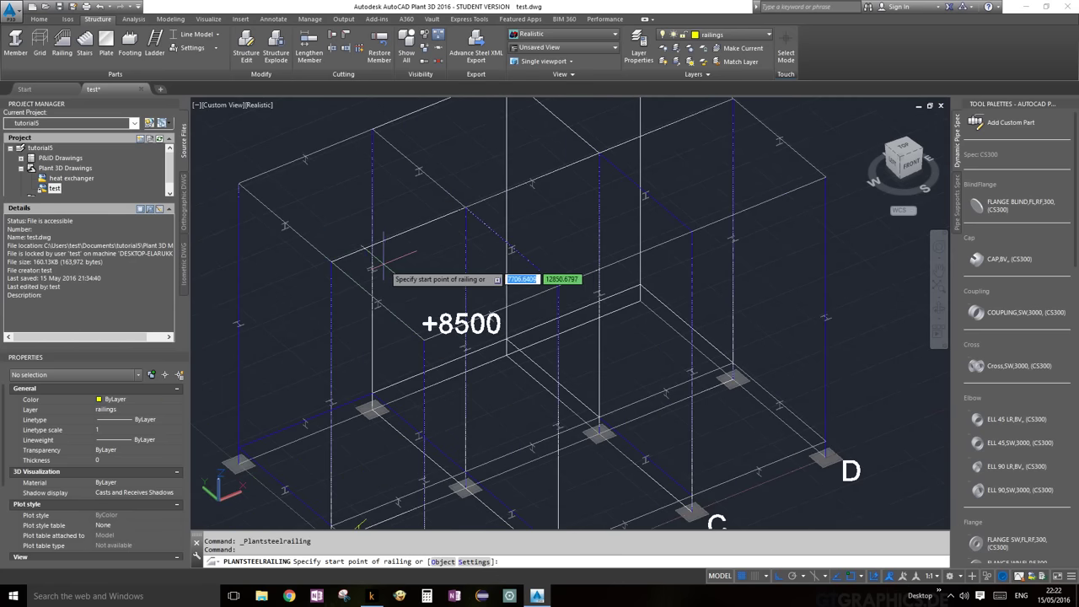
{"action": "scroll", "coordinate": [393, 265], "scroll_direction": "up", "scroll_amount": 3}
{"action": "scroll", "coordinate": [476, 337], "scroll_direction": "down", "scroll_amount": 1}
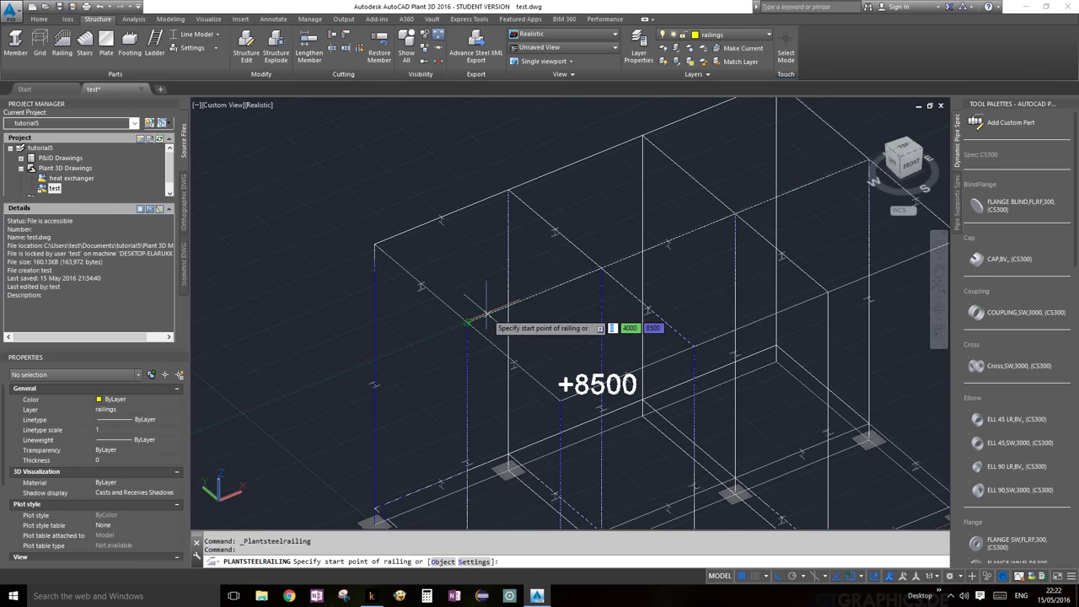
{"action": "left_click", "coordinate": [467, 323]}
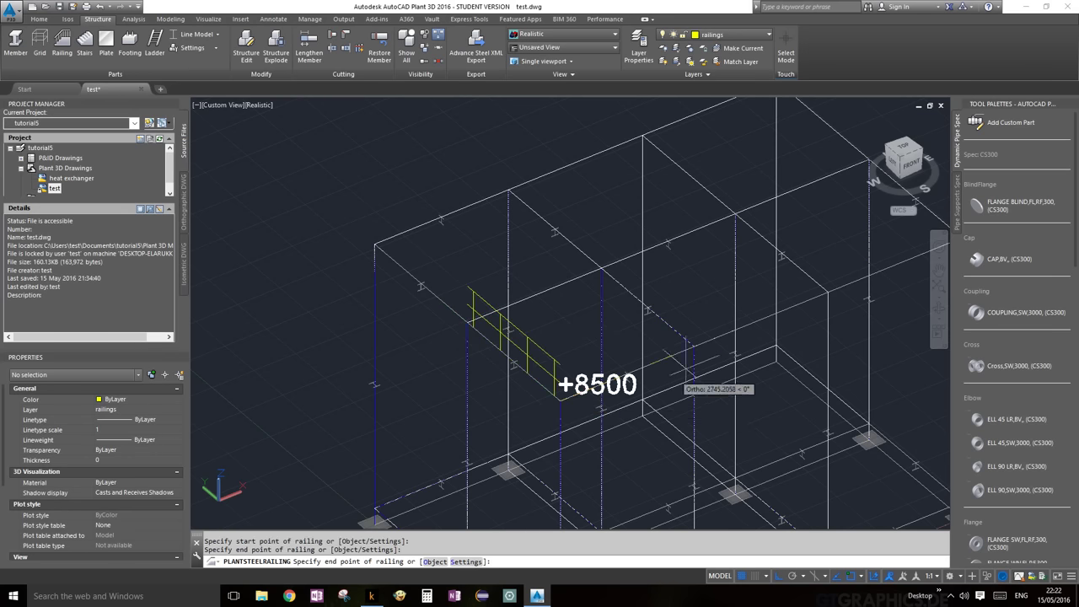
Continue the +8500 railing along grid lines 1 and D and the rear edge, ending at the rear corner on grid line A.
{"action": "scroll", "coordinate": [747, 349], "scroll_direction": "down", "scroll_amount": 3}
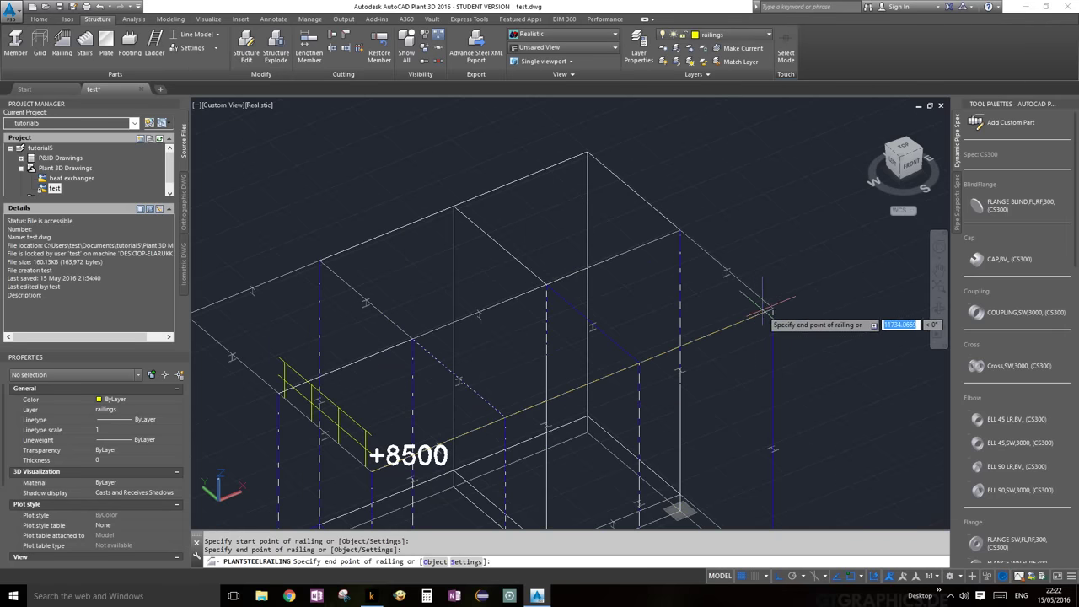
{"action": "left_click", "coordinate": [773, 308]}
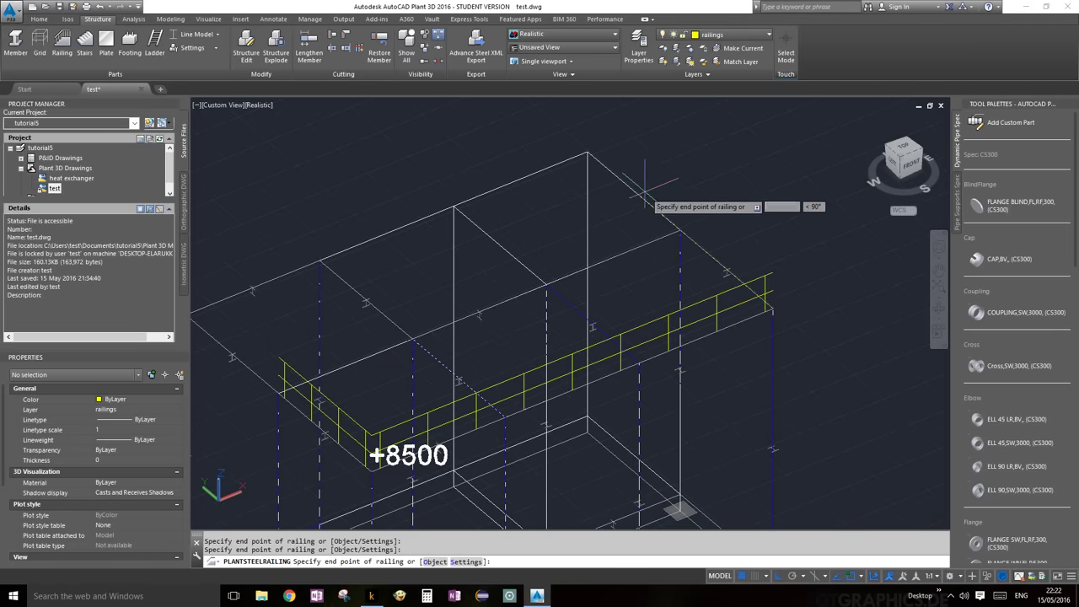
{"action": "left_click", "coordinate": [586, 151]}
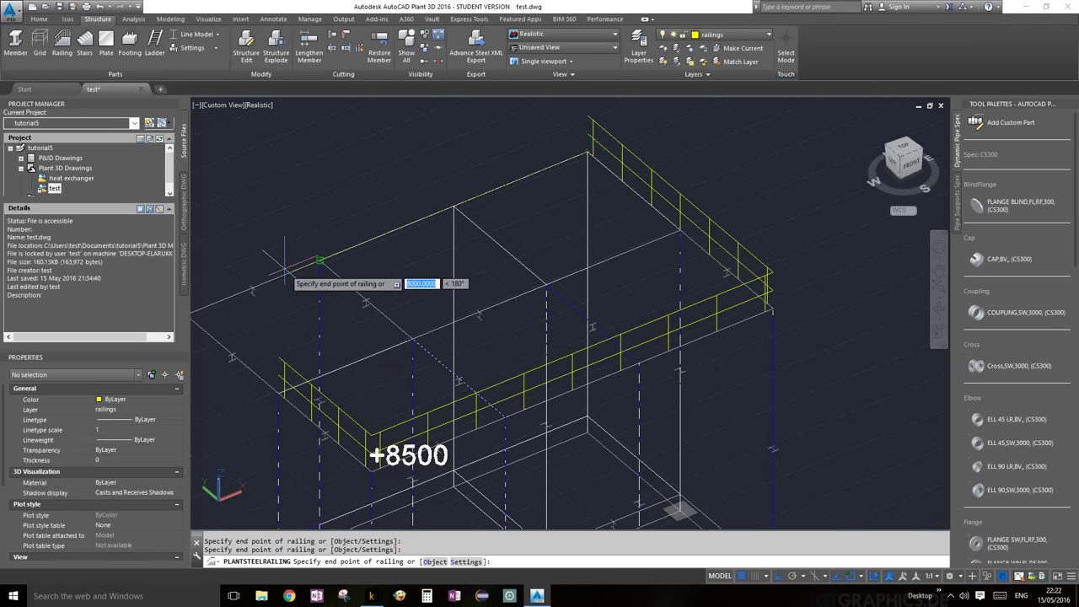
{"action": "middle_click_drag", "start_coordinate": [285, 270], "coordinate": [511, 222]}
{"action": "left_click", "coordinate": [412, 265]}
{"action": "key", "text": "Return"}
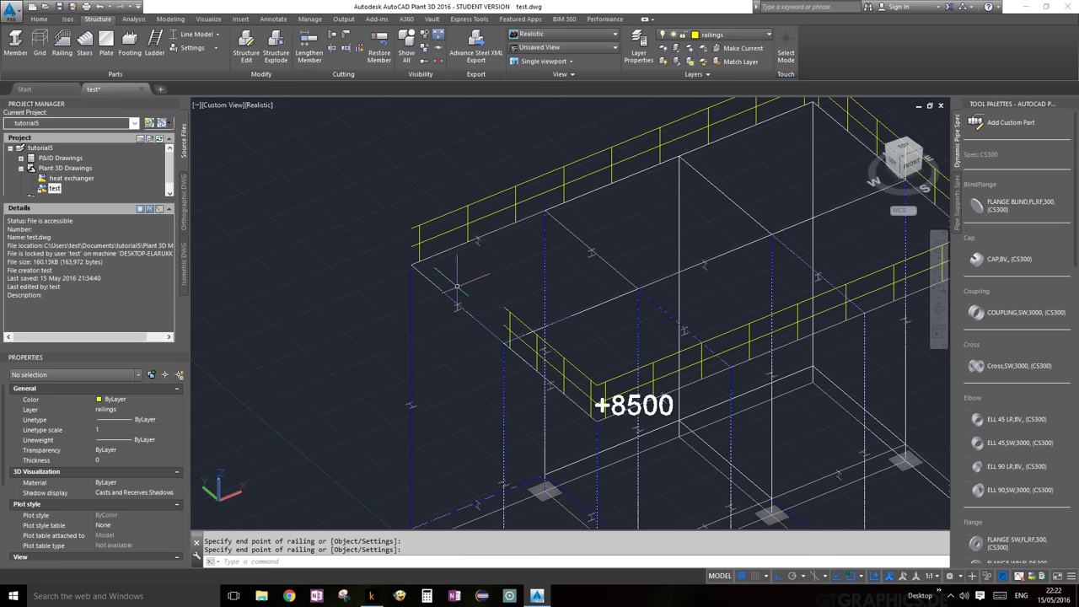
Switch the representation of all structural objects back to Shape Model.
{"action": "scroll", "coordinate": [529, 301], "scroll_direction": "down", "scroll_amount": 2}
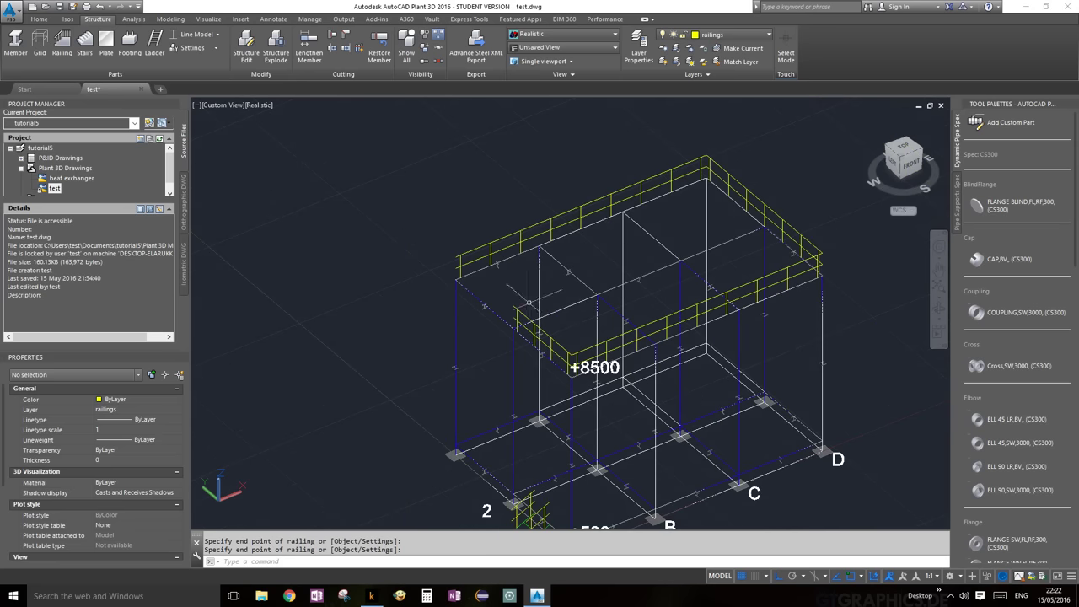
{"action": "scroll", "coordinate": [768, 365], "scroll_direction": "down", "scroll_amount": 4}
{"action": "scroll", "coordinate": [693, 430], "scroll_direction": "up", "scroll_amount": 6}
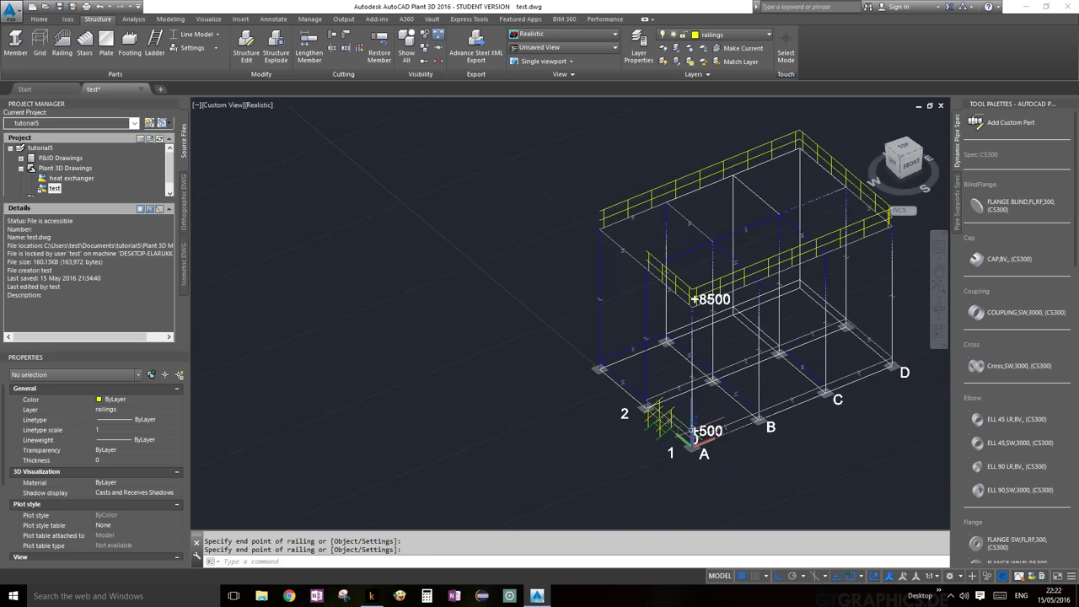
{"action": "scroll", "coordinate": [704, 455], "scroll_direction": "down", "scroll_amount": 4}
{"action": "left_click", "coordinate": [207, 34]}
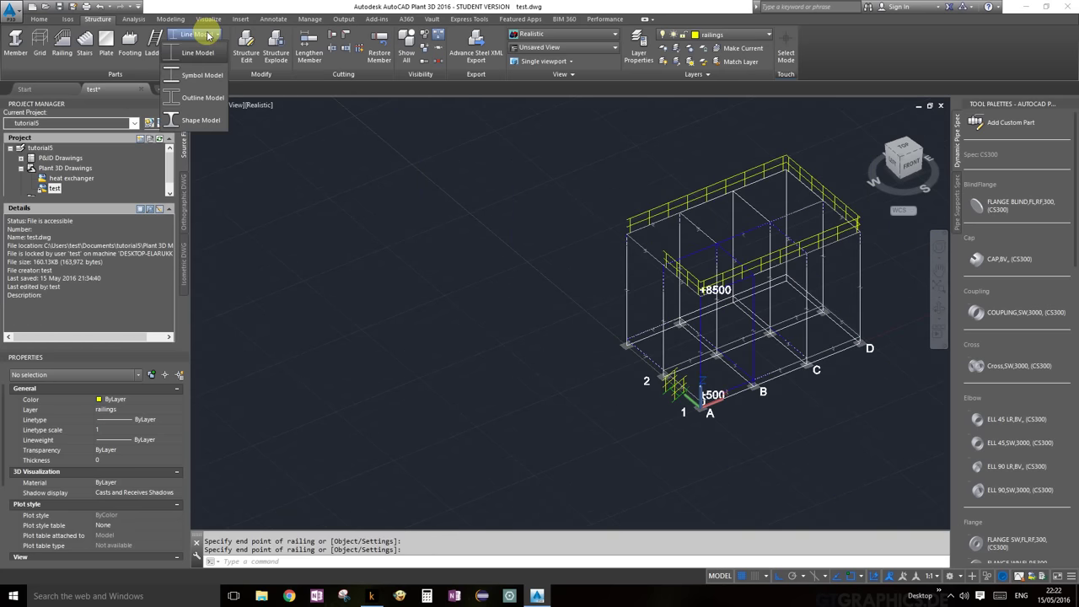
{"action": "left_click", "coordinate": [205, 116]}
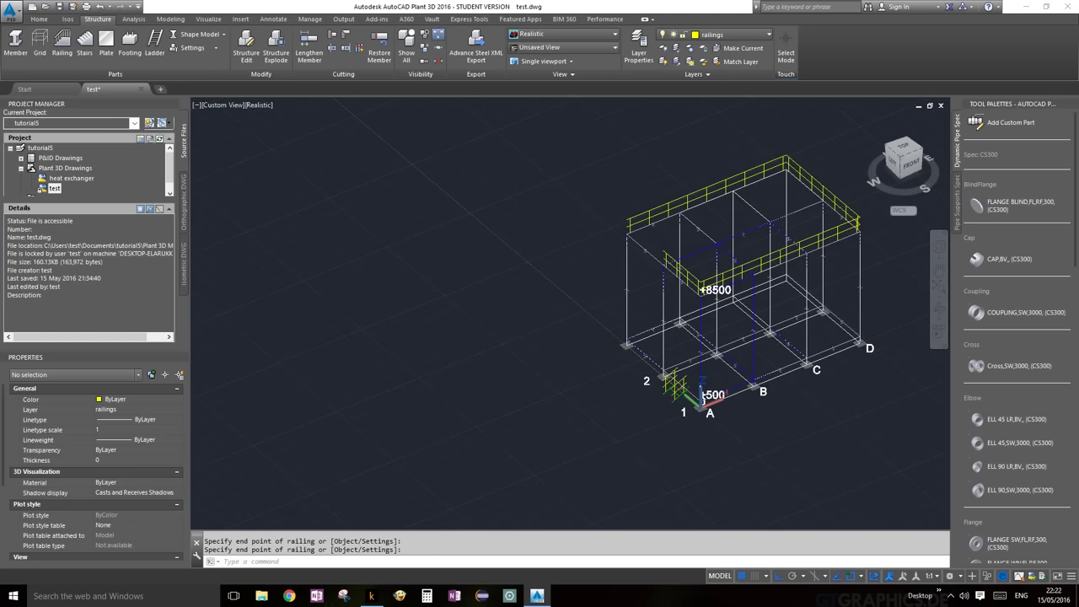
Examine the stair railings and how their posts and kickplates sit on the stringers at the +500 platform.
{"action": "left_click", "coordinate": [941, 312]}
{"action": "left_click_drag", "start_coordinate": [748, 318], "coordinate": [615, 472]}
{"action": "scroll", "coordinate": [699, 212], "scroll_direction": "up", "scroll_amount": 7}
{"action": "middle_click_drag", "start_coordinate": [615, 472], "coordinate": [644, 204]}
{"action": "scroll", "coordinate": [649, 432], "scroll_direction": "up", "scroll_amount": 8}
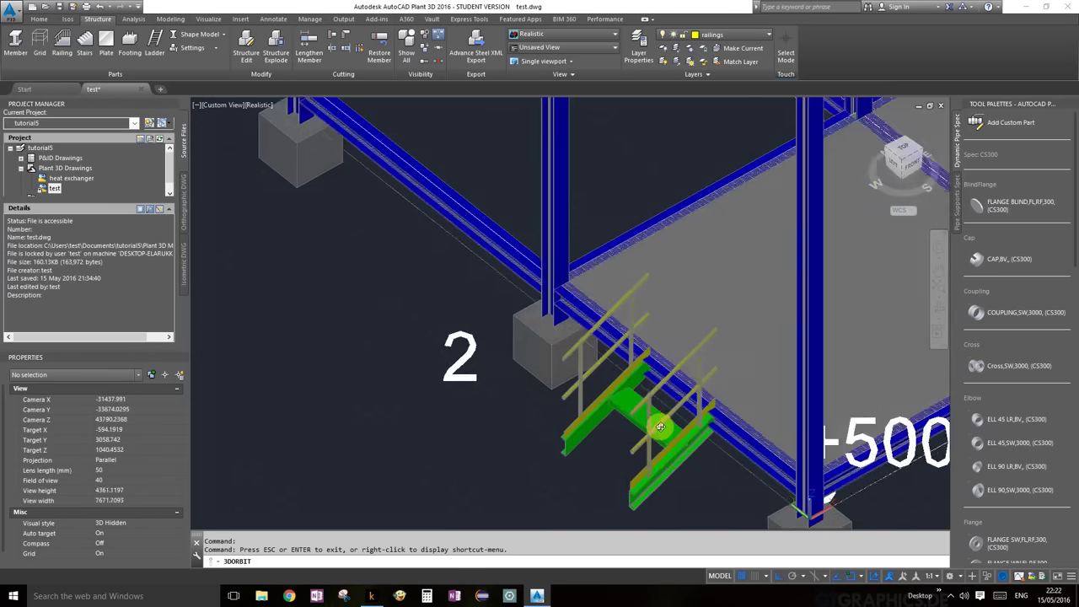
{"action": "scroll", "coordinate": [658, 427], "scroll_direction": "up", "scroll_amount": 2}
{"action": "scroll", "coordinate": [660, 424], "scroll_direction": "down", "scroll_amount": 5}
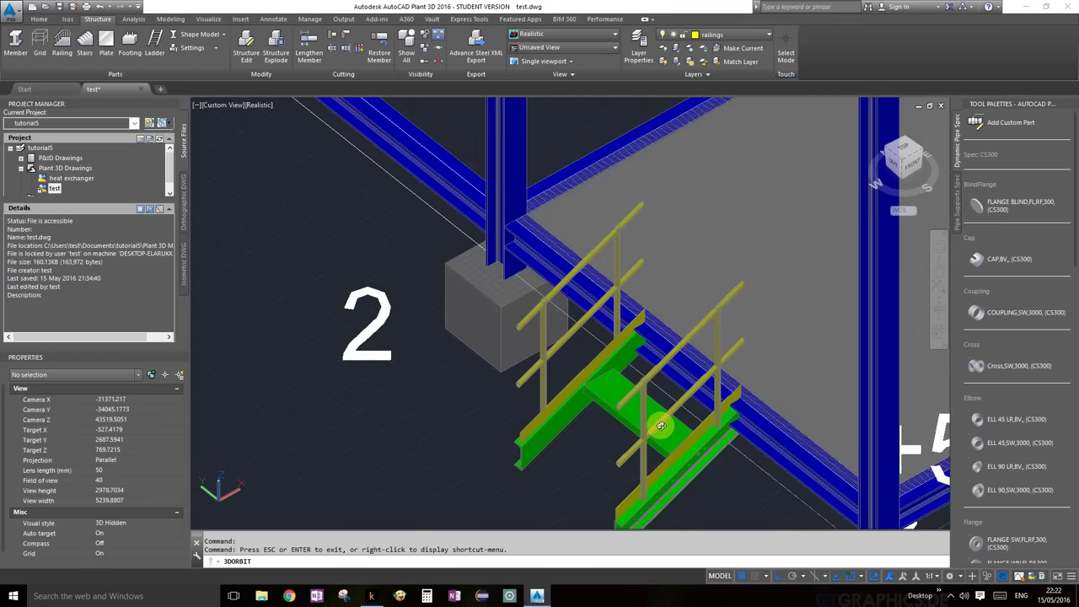
Examine the railings on the +8500 platform, including the corner at grid A-1, and view the structure from the front.
{"action": "scroll", "coordinate": [662, 422], "scroll_direction": "down", "scroll_amount": 5}
{"action": "scroll", "coordinate": [704, 202], "scroll_direction": "up", "scroll_amount": 4}
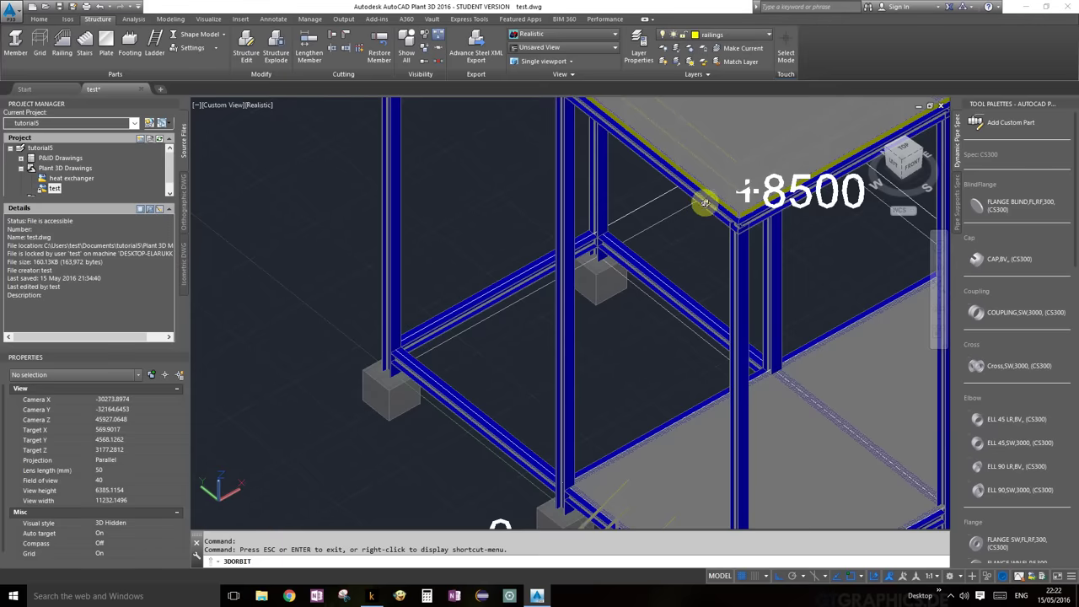
{"action": "scroll", "coordinate": [758, 170], "scroll_direction": "up", "scroll_amount": 2}
{"action": "scroll", "coordinate": [758, 169], "scroll_direction": "up", "scroll_amount": 2}
{"action": "scroll", "coordinate": [763, 203], "scroll_direction": "down", "scroll_amount": 4}
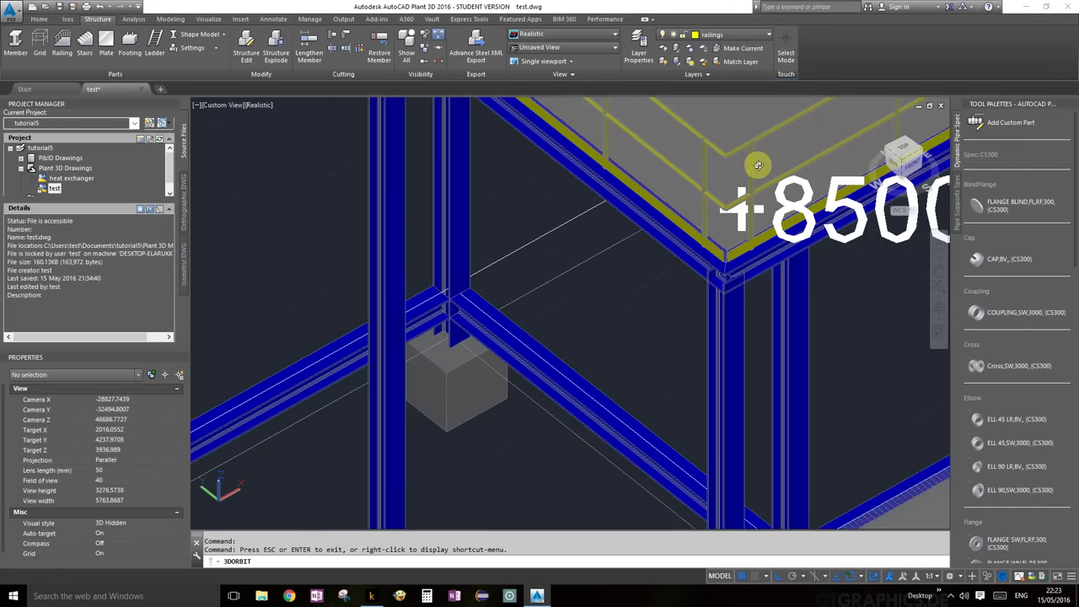
{"action": "scroll", "coordinate": [772, 238], "scroll_direction": "down", "scroll_amount": 4}
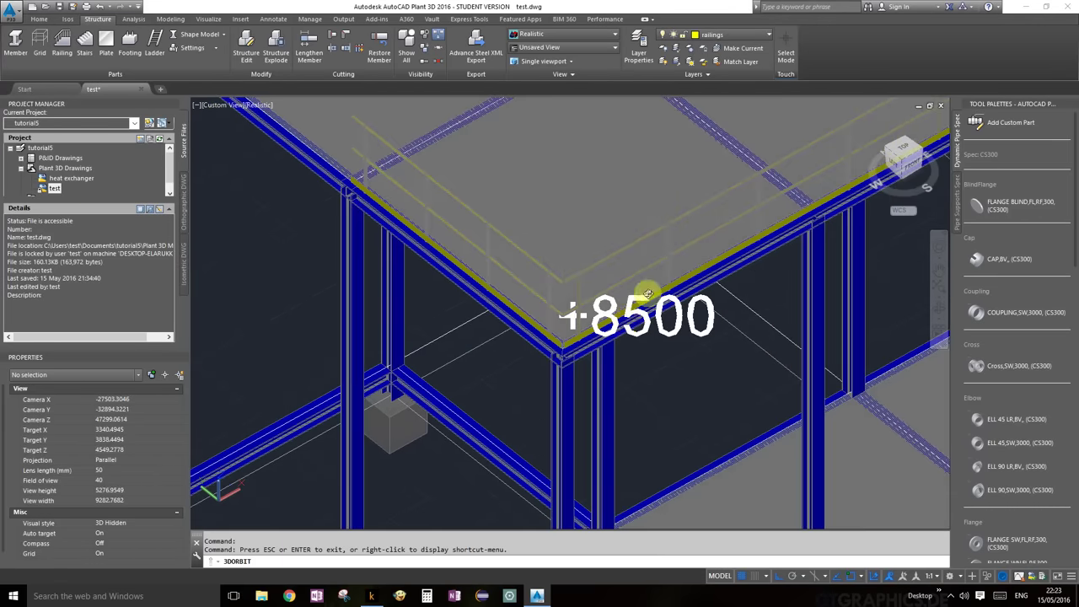
{"action": "scroll", "coordinate": [689, 289], "scroll_direction": "down", "scroll_amount": 2}
{"action": "left_click_drag", "start_coordinate": [692, 251], "coordinate": [646, 188]}
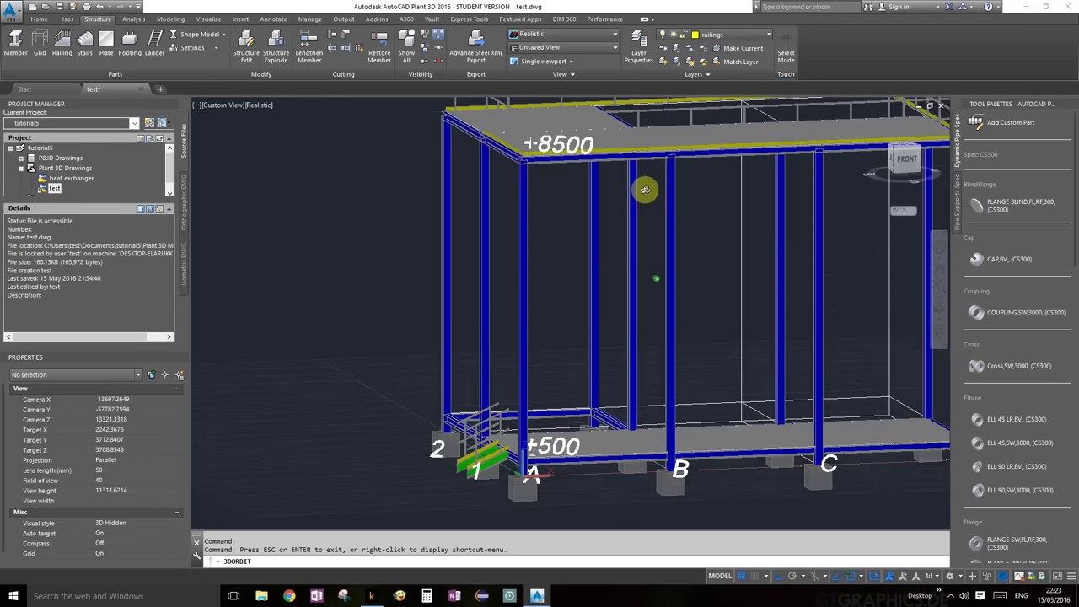
Regenerate the entire drawing with REGENALL while the whole structure is in an isometric view.
{"action": "left_click_drag", "start_coordinate": [701, 228], "coordinate": [699, 318]}
{"action": "scroll", "coordinate": [698, 318], "scroll_direction": "down", "scroll_amount": 2}
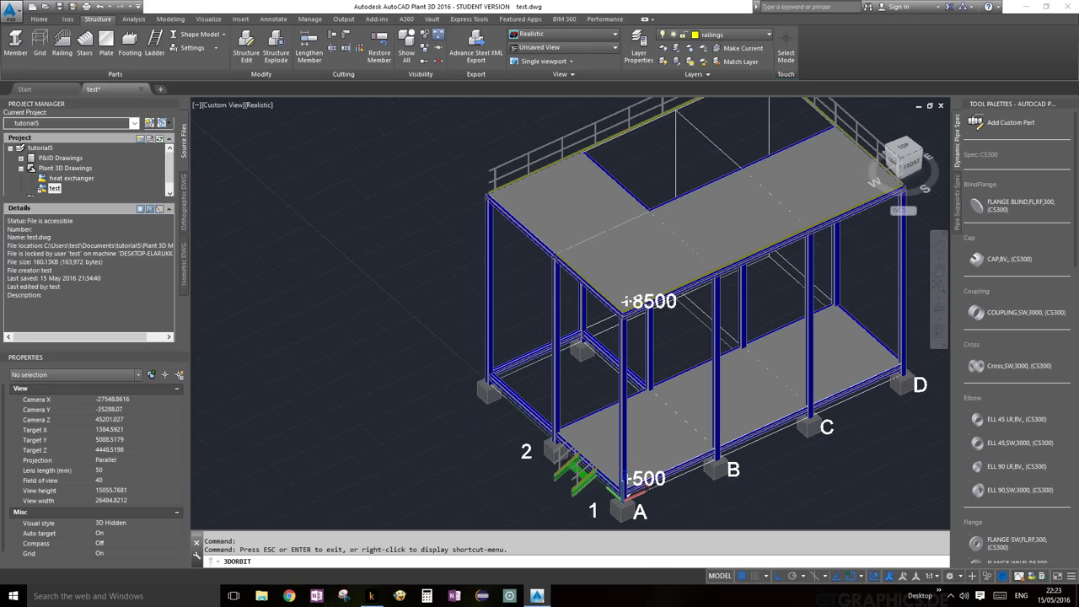
{"action": "key", "text": "Escape"}
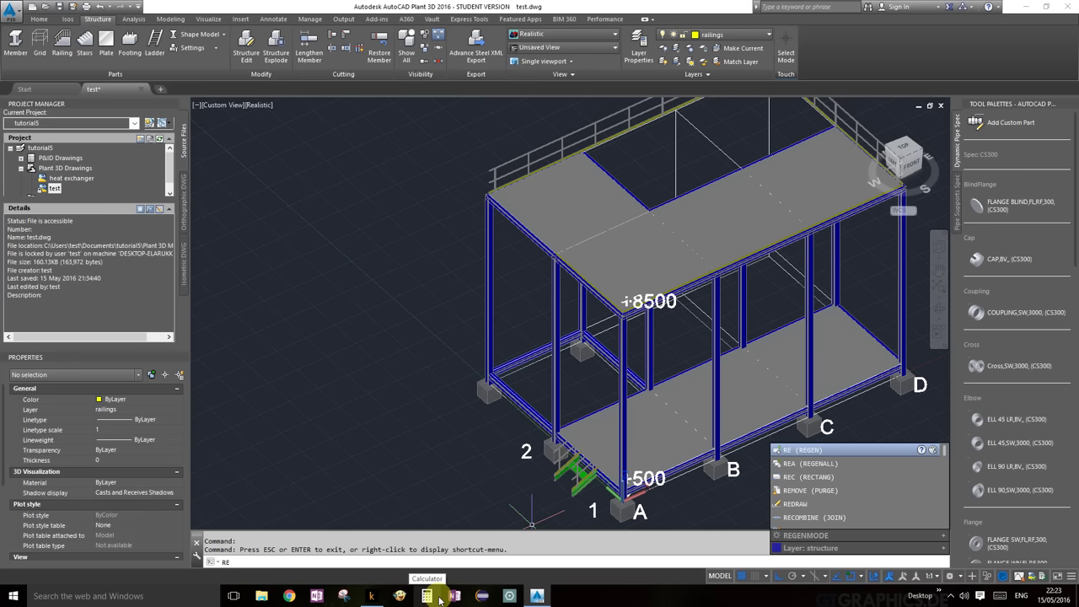
{"action": "type", "text": "regen"}
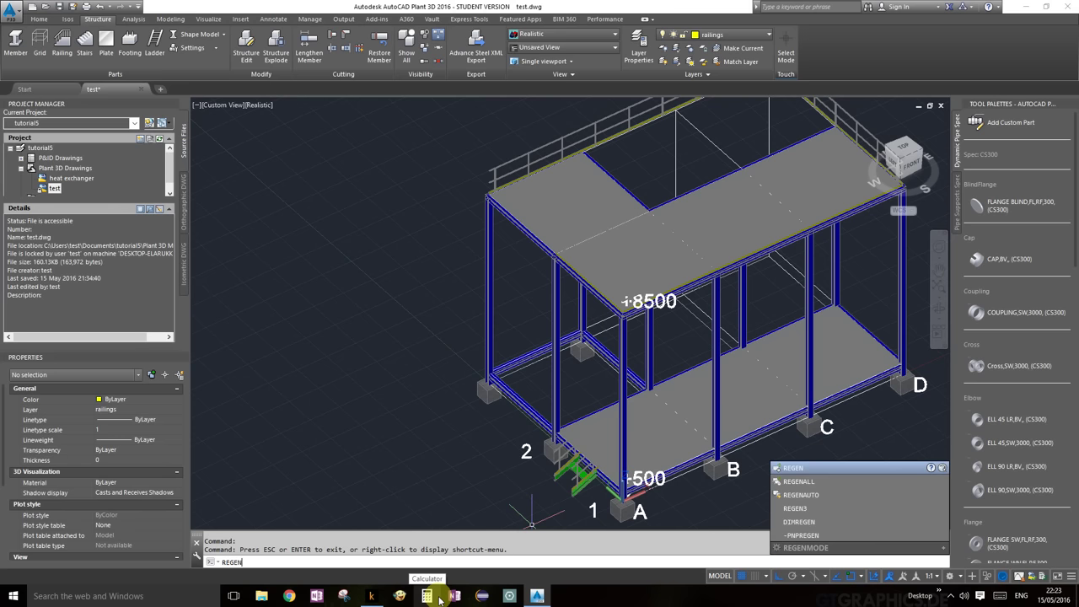
{"action": "key", "text": "Down"}
{"action": "key", "text": "Return"}
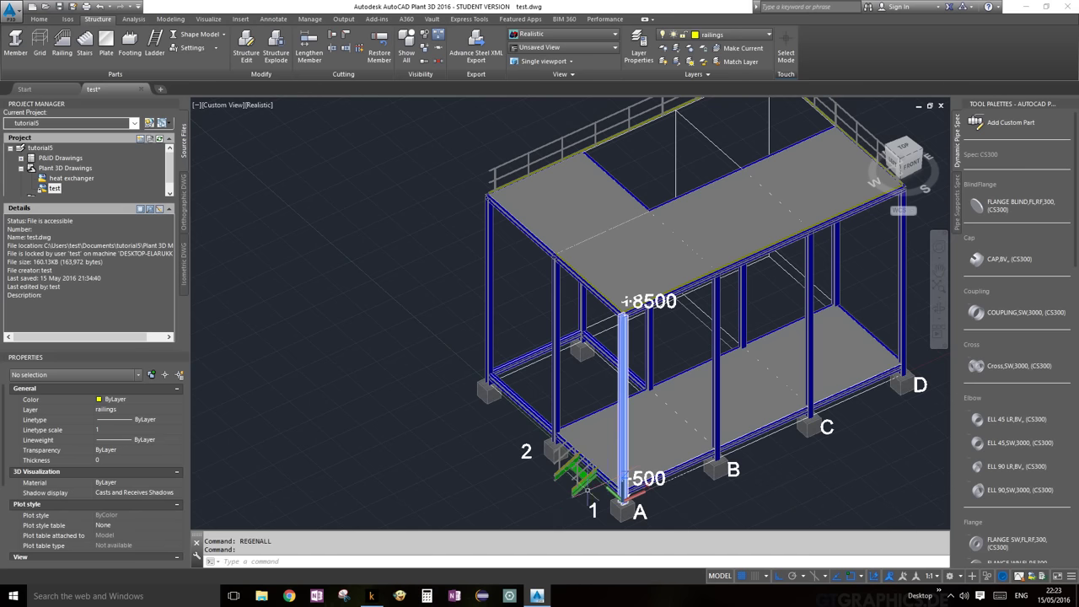
Isolate the stair at the +500 platform so that all other objects are hidden.
{"action": "scroll", "coordinate": [568, 491], "scroll_direction": "up", "scroll_amount": 2}
{"action": "scroll", "coordinate": [554, 432], "scroll_direction": "up", "scroll_amount": 4}
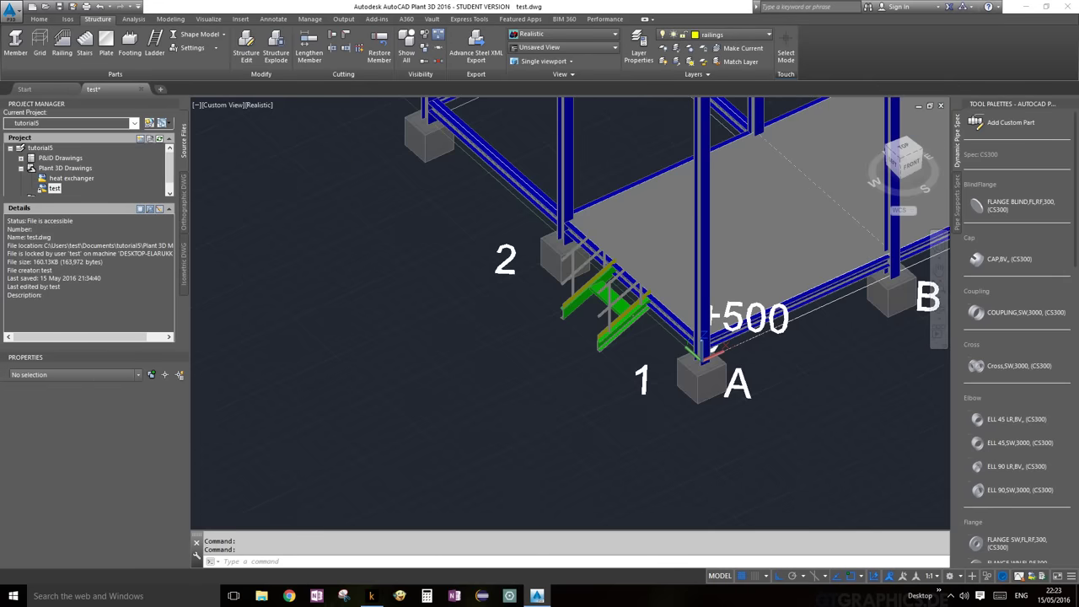
{"action": "scroll", "coordinate": [548, 354], "scroll_direction": "up", "scroll_amount": 4}
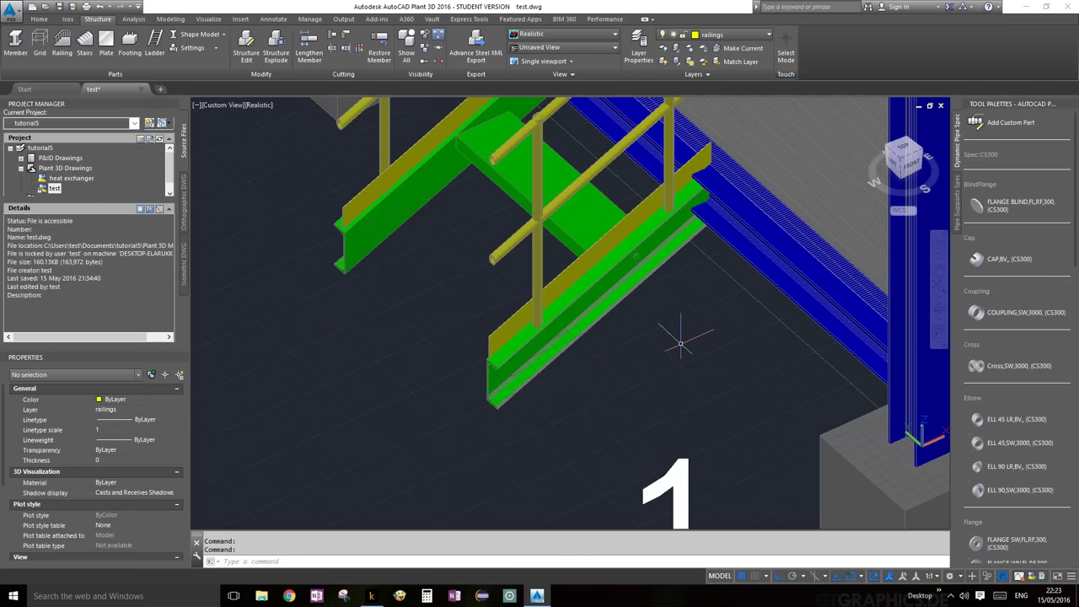
{"action": "scroll", "coordinate": [680, 344], "scroll_direction": "down", "scroll_amount": 3}
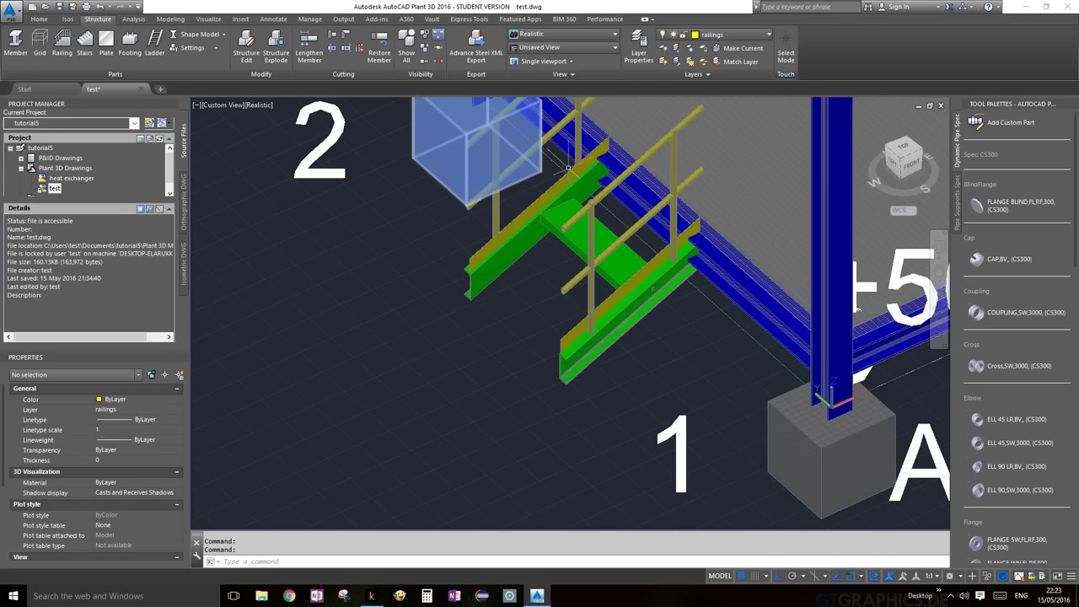
{"action": "left_click", "coordinate": [646, 301]}
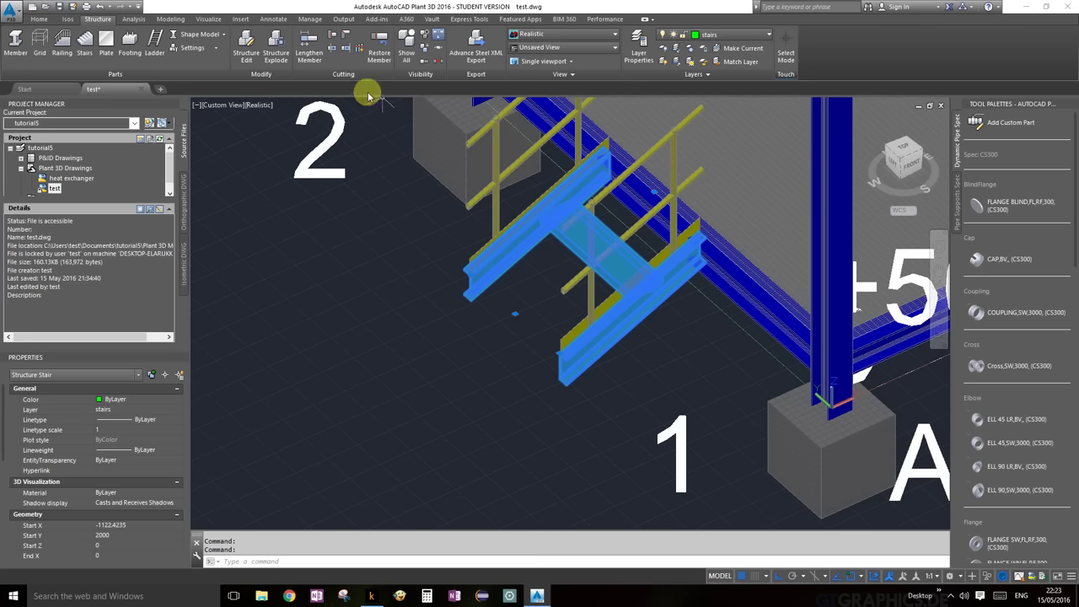
{"action": "left_click", "coordinate": [424, 49]}
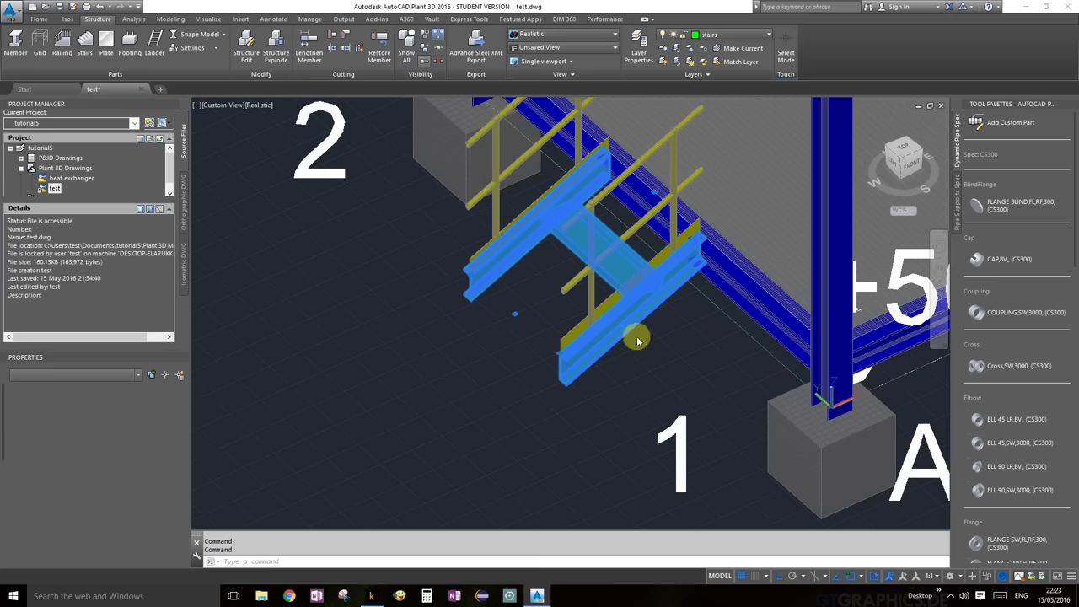
{"action": "left_click", "coordinate": [638, 337]}
{"action": "key", "text": "Return"}
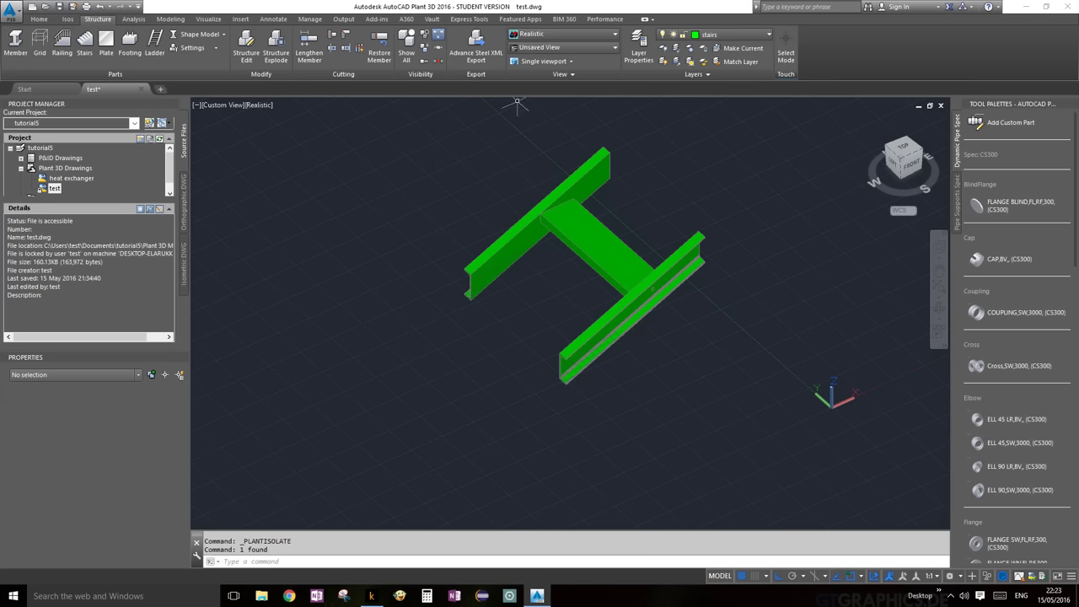
Try to explode the isolated stair into separate members with railings as the current layer, and undo the explode.
{"action": "scroll", "coordinate": [639, 333], "scroll_direction": "down", "scroll_amount": 3}
{"action": "scroll", "coordinate": [634, 336], "scroll_direction": "up", "scroll_amount": 6}
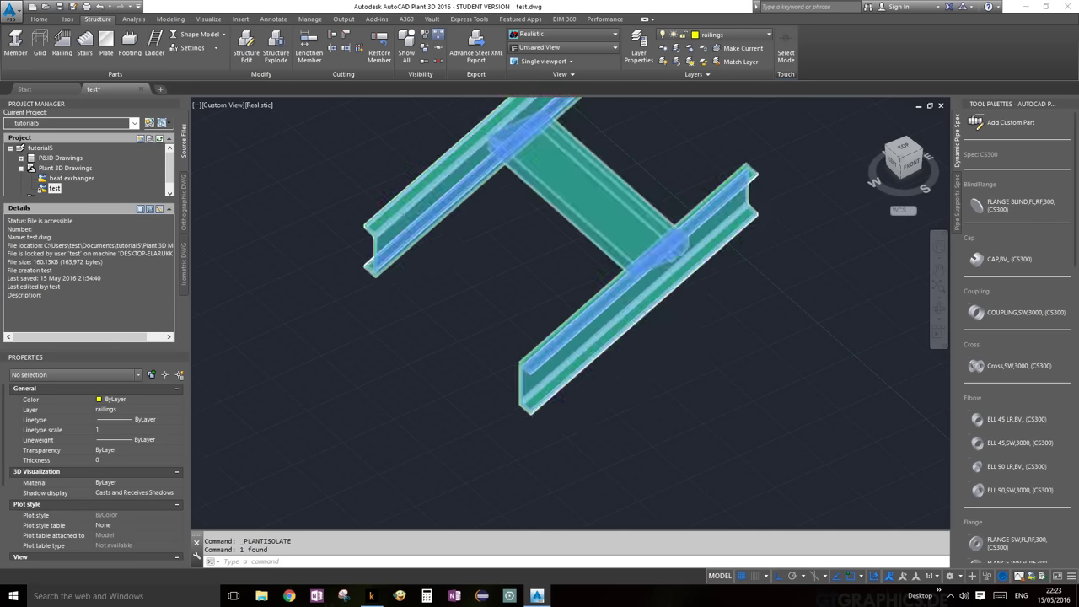
{"action": "scroll", "coordinate": [530, 339], "scroll_direction": "up", "scroll_amount": 5}
{"action": "scroll", "coordinate": [556, 325], "scroll_direction": "down", "scroll_amount": 3}
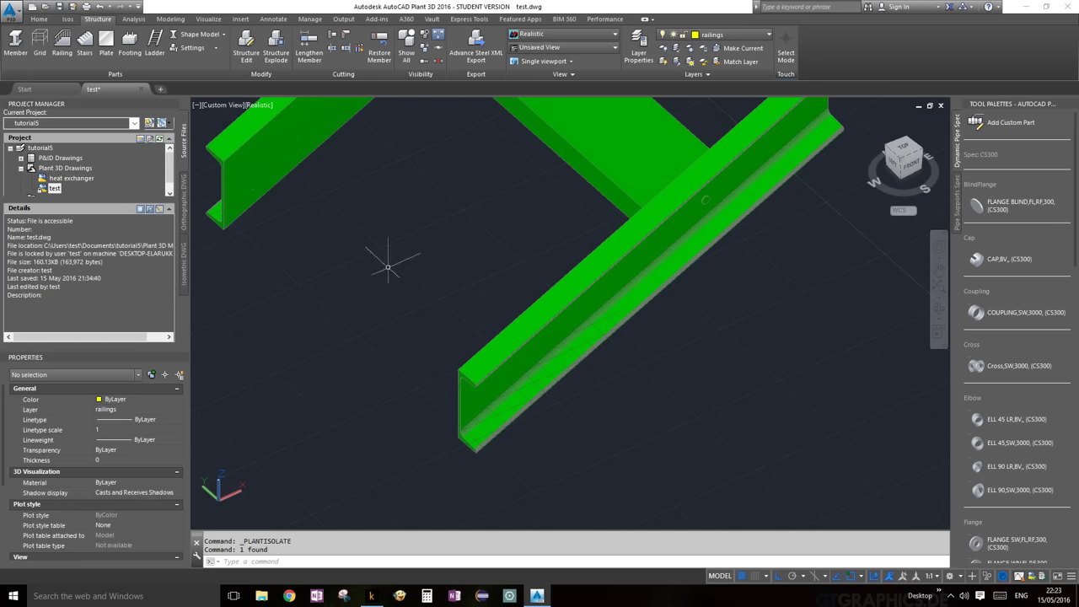
{"action": "scroll", "coordinate": [398, 270], "scroll_direction": "down", "scroll_amount": 3}
{"action": "left_click", "coordinate": [477, 264]}
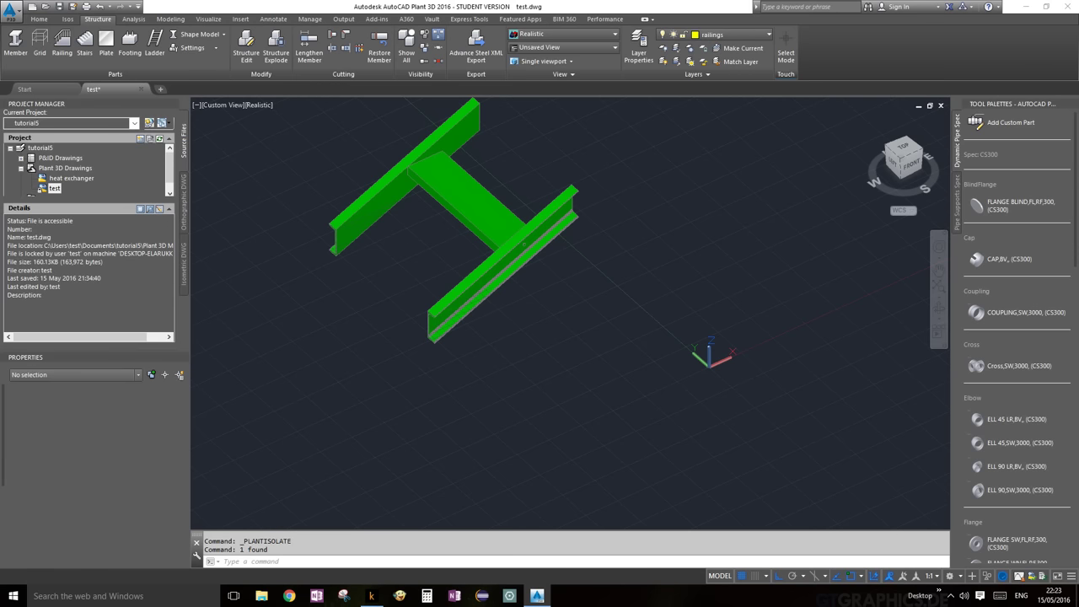
{"action": "middle_click_drag", "start_coordinate": [579, 338], "coordinate": [615, 273]}
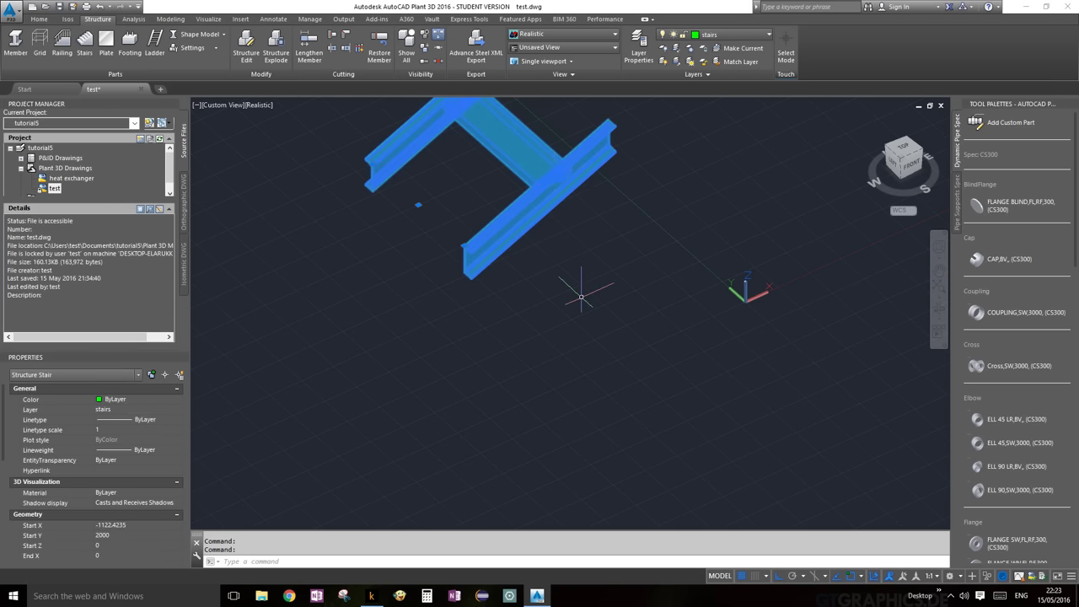
{"action": "scroll", "coordinate": [581, 295], "scroll_direction": "down", "scroll_amount": 2}
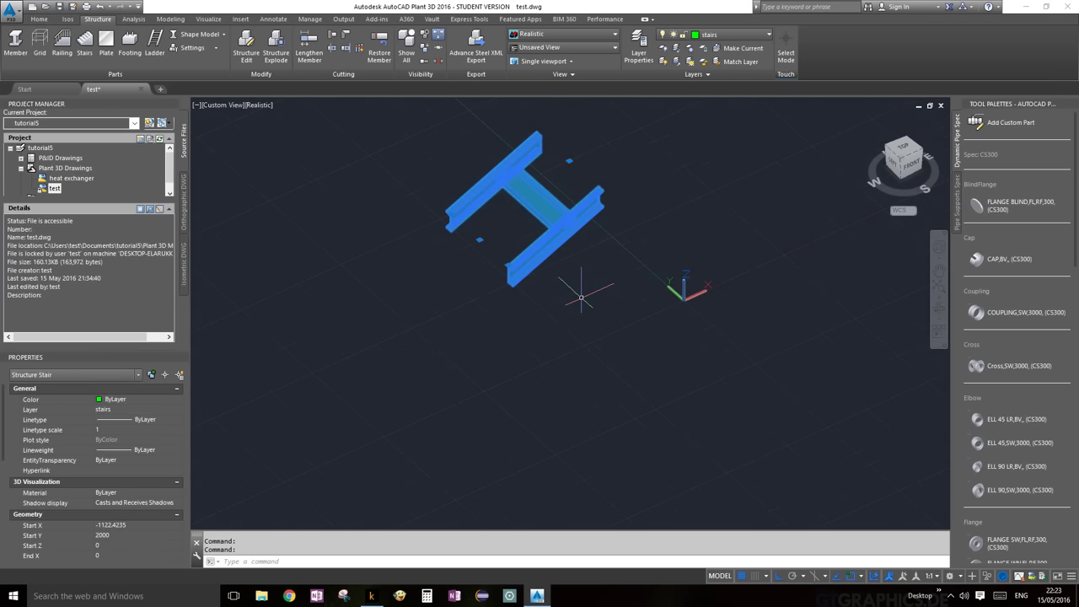
{"action": "left_click", "coordinate": [283, 38]}
{"action": "scroll", "coordinate": [590, 234], "scroll_direction": "up", "scroll_amount": 3}
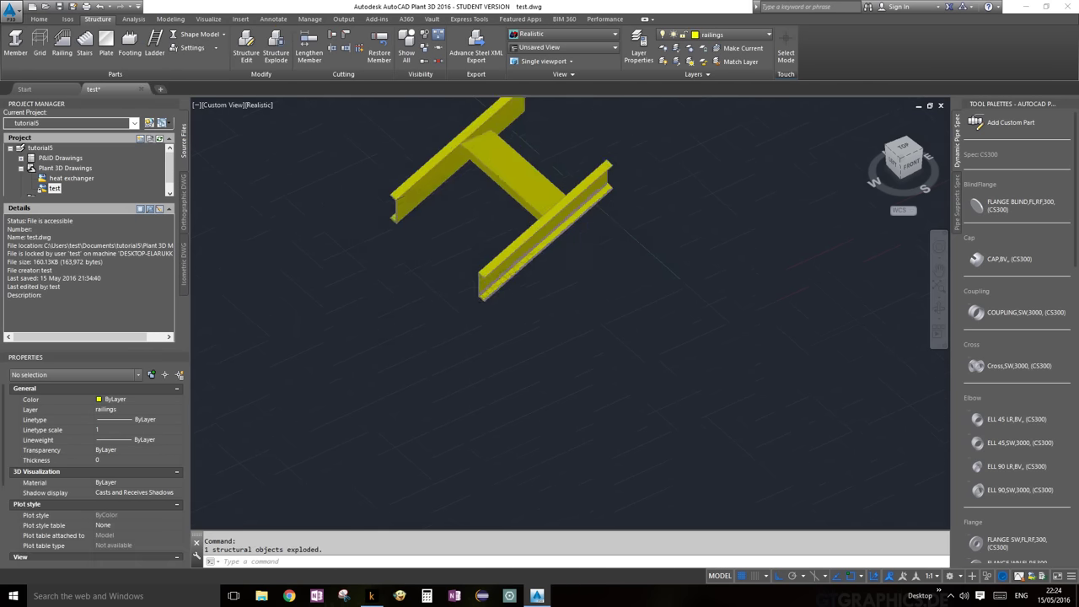
{"action": "scroll", "coordinate": [574, 233], "scroll_direction": "down", "scroll_amount": 3}
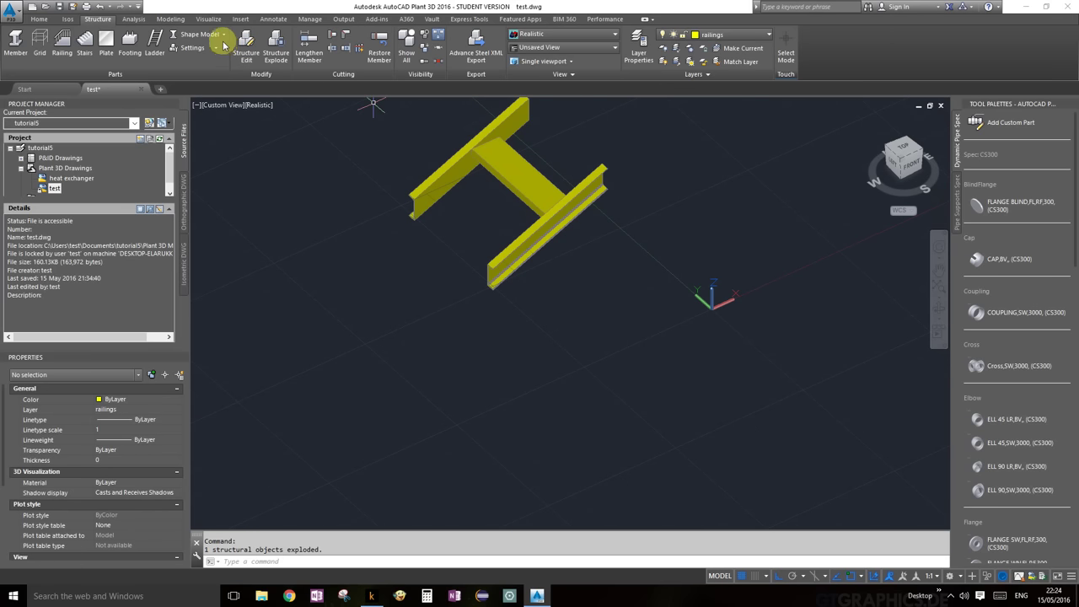
{"action": "left_click", "coordinate": [101, 8]}
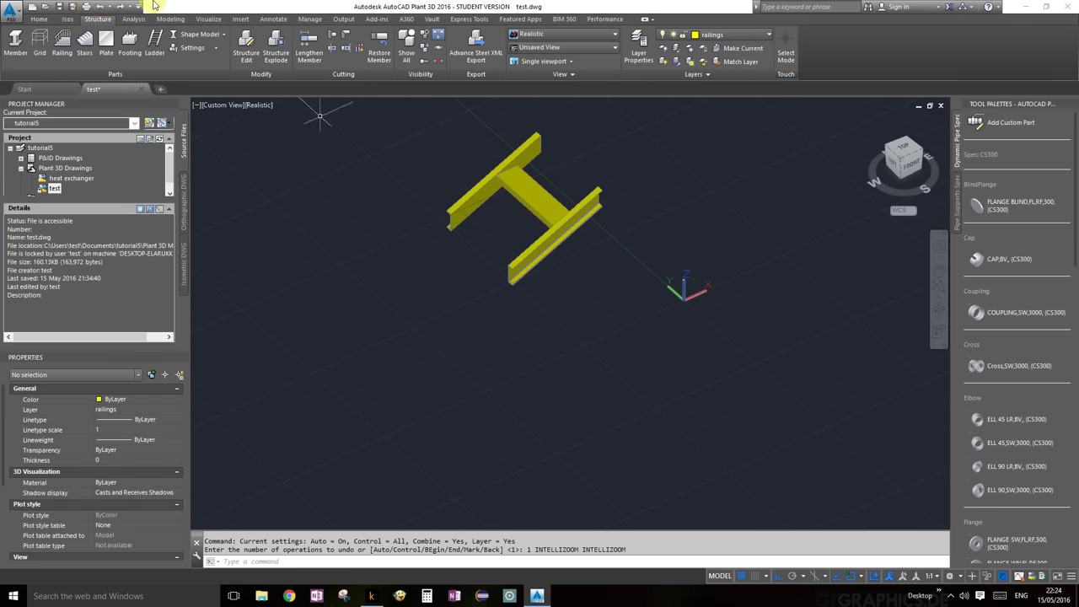
{"action": "left_click", "coordinate": [101, 6]}
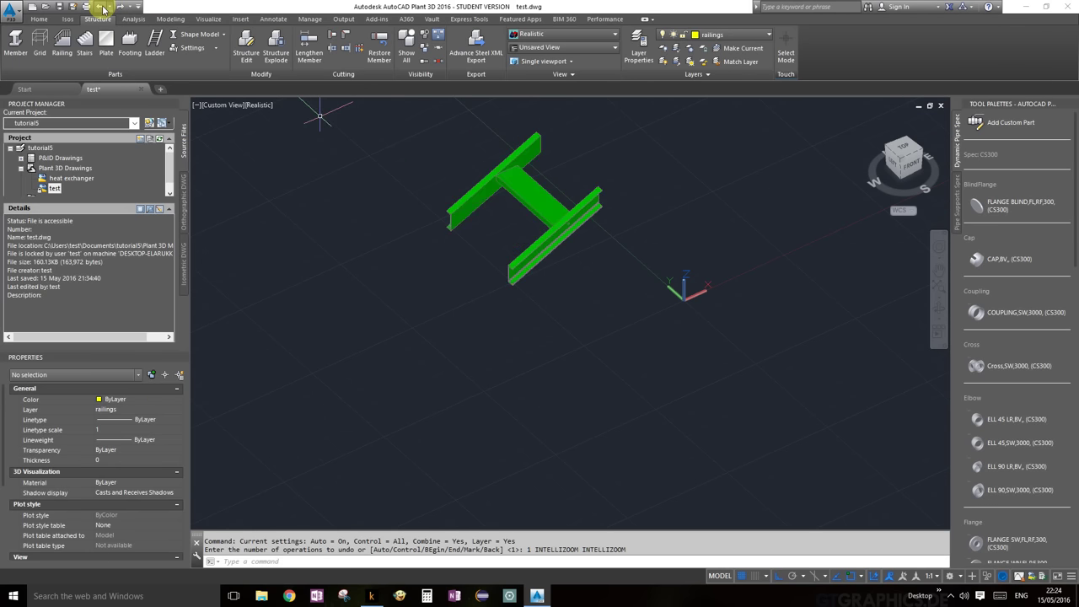
Make stairs the current layer and explode the isolated stair into separate structural members.
{"action": "left_click", "coordinate": [749, 34]}
{"action": "left_click", "coordinate": [740, 134]}
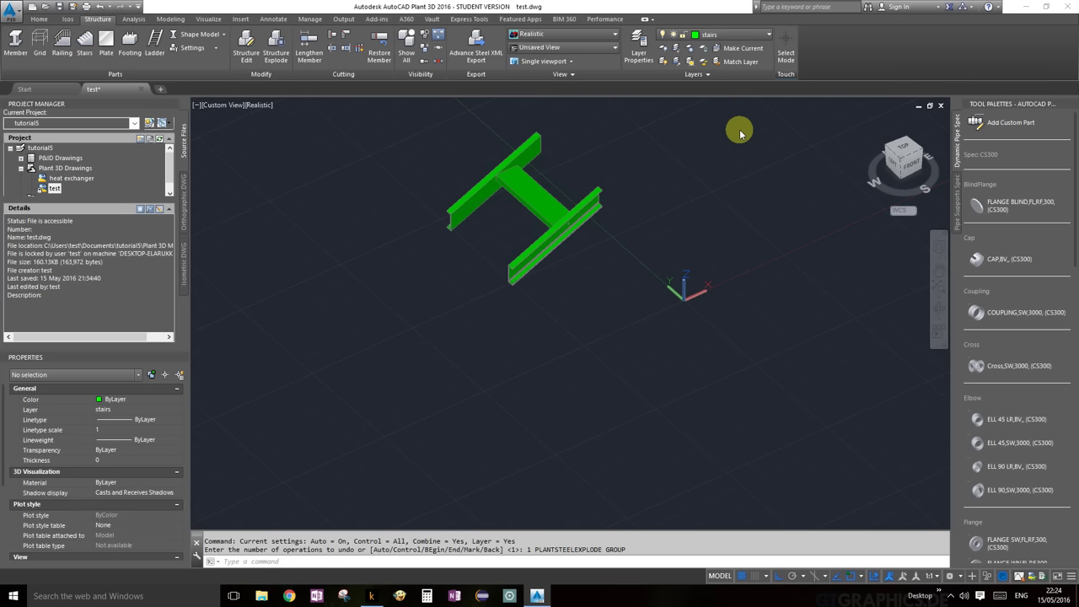
{"action": "left_click", "coordinate": [506, 162]}
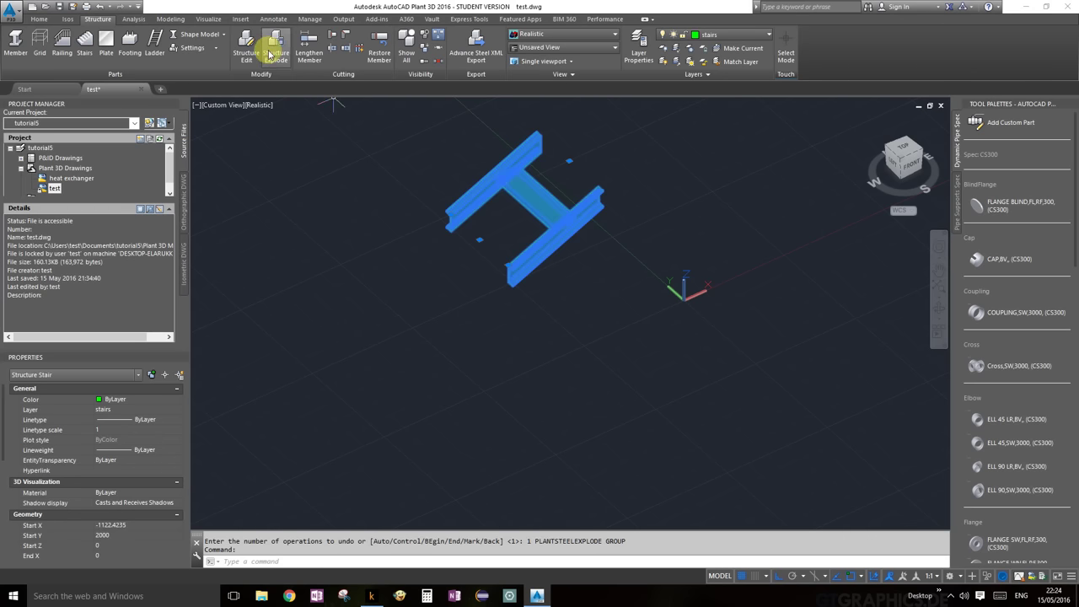
{"action": "left_click", "coordinate": [269, 53]}
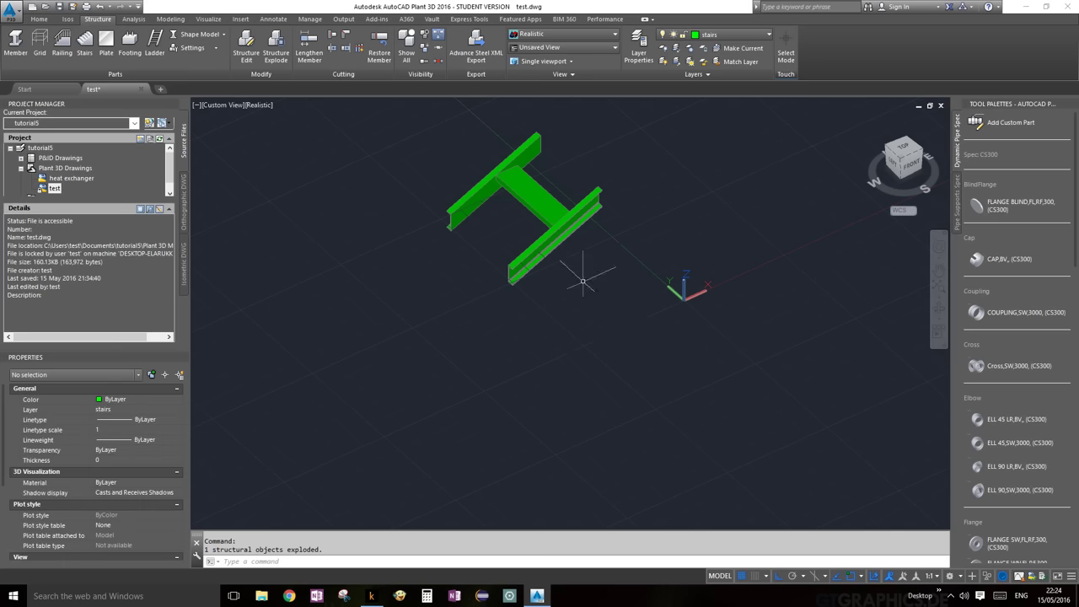
{"action": "scroll", "coordinate": [530, 268], "scroll_direction": "up", "scroll_amount": 3}
{"action": "middle_click_drag", "start_coordinate": [528, 263], "coordinate": [654, 346]}
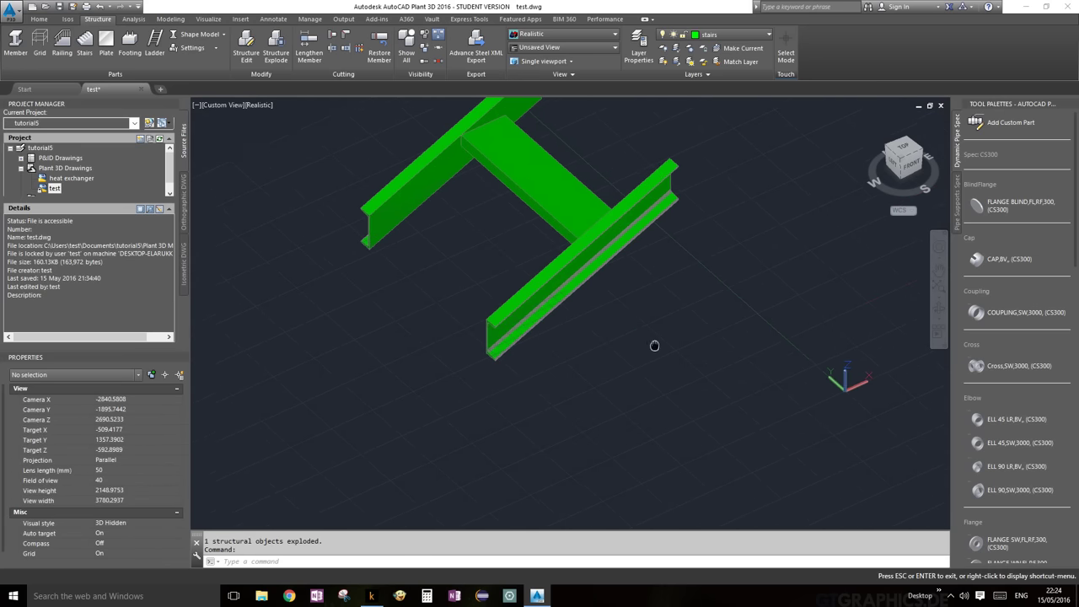
{"action": "key", "text": "Escape"}
{"action": "scroll", "coordinate": [628, 340], "scroll_direction": "up", "scroll_amount": 2}
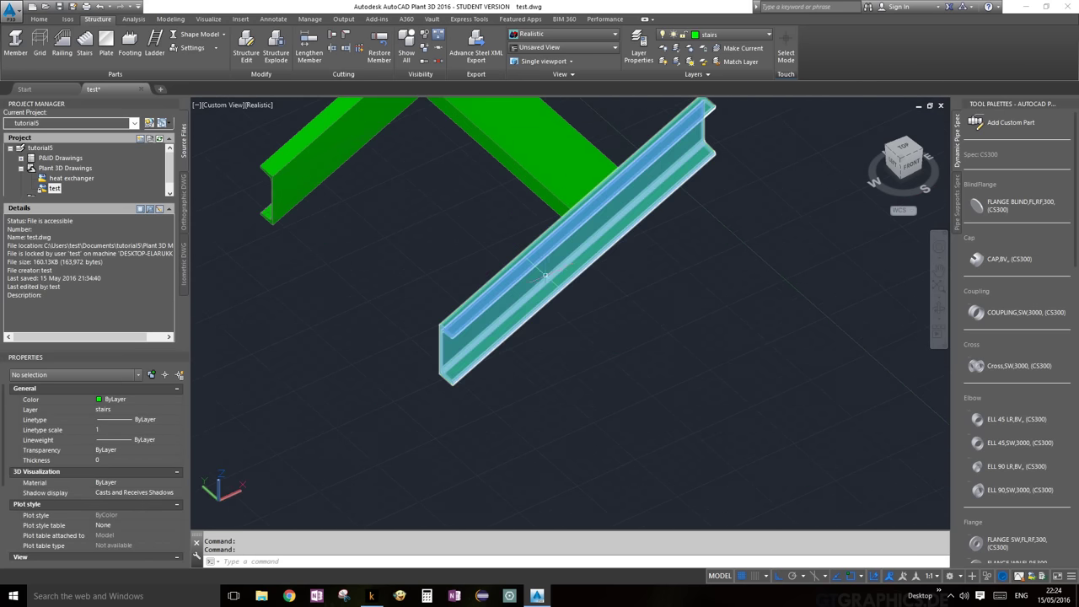
Trim the lower ends of both stair stringers to the XY WCS plane.
{"action": "scroll", "coordinate": [638, 312], "scroll_direction": "down", "scroll_amount": 5}
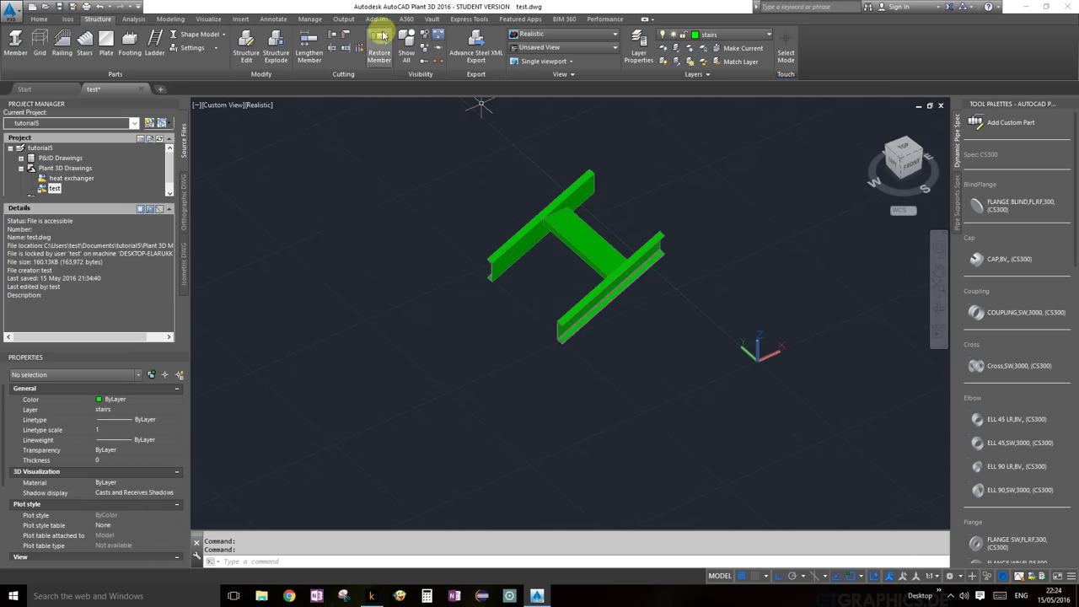
{"action": "left_click", "coordinate": [333, 50]}
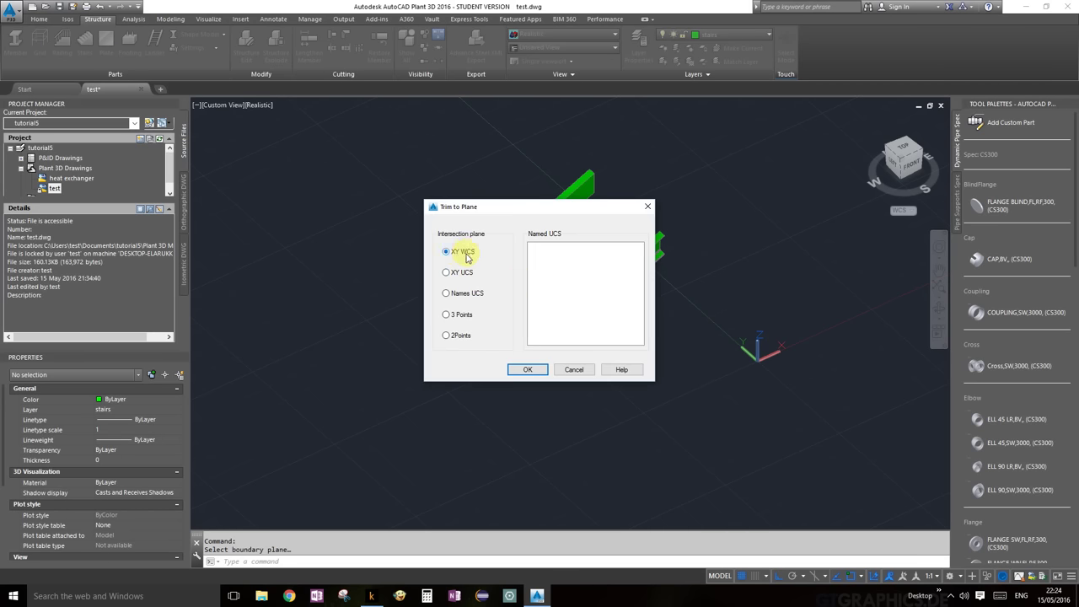
{"action": "left_click", "coordinate": [531, 370]}
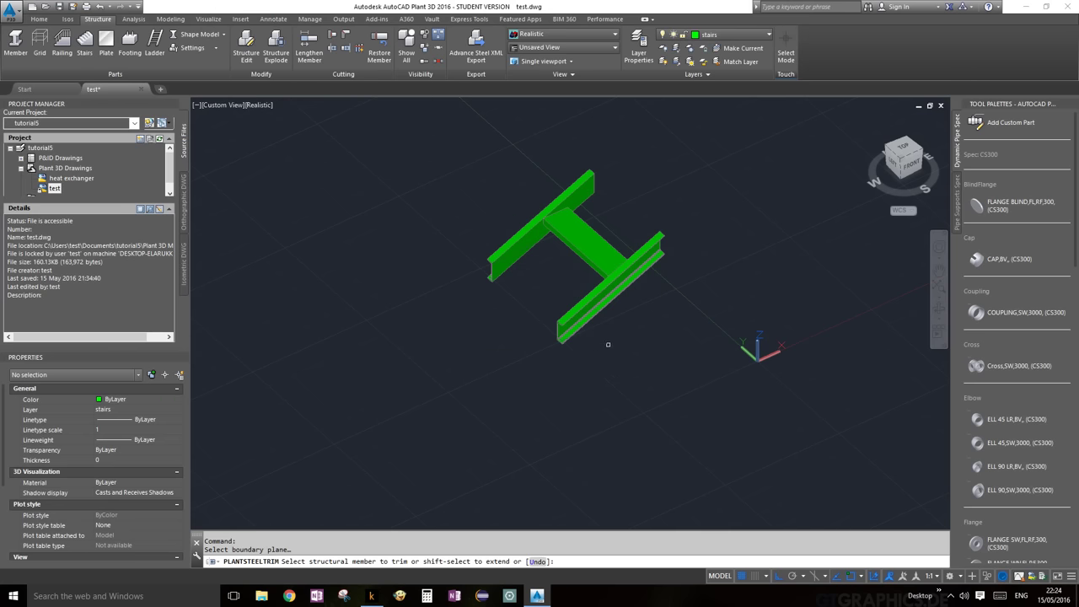
{"action": "scroll", "coordinate": [612, 343], "scroll_direction": "up", "scroll_amount": 3}
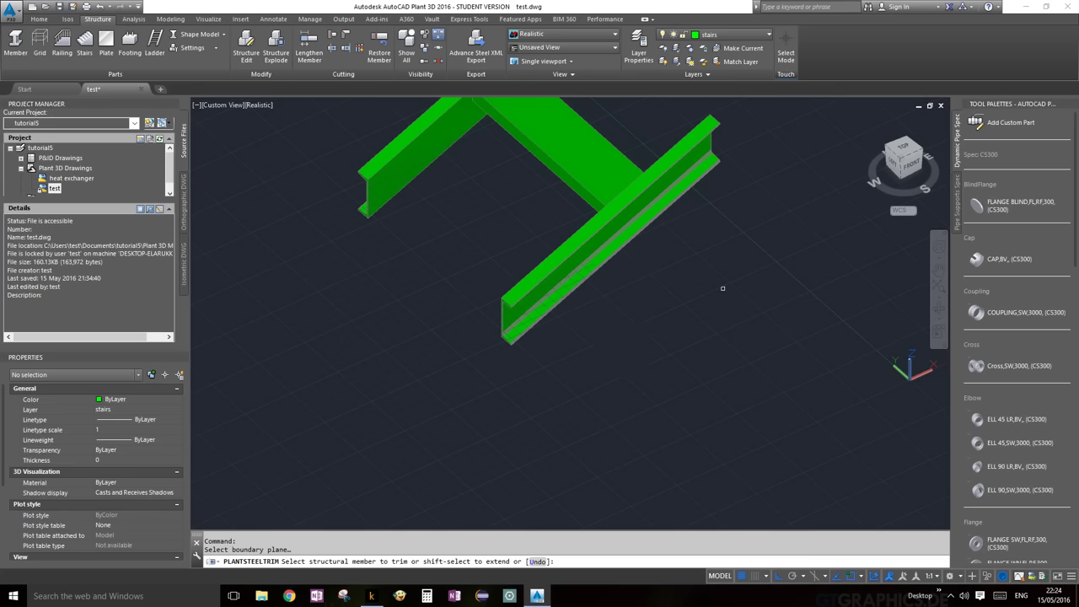
{"action": "middle_click_drag", "start_coordinate": [735, 225], "coordinate": [712, 296]}
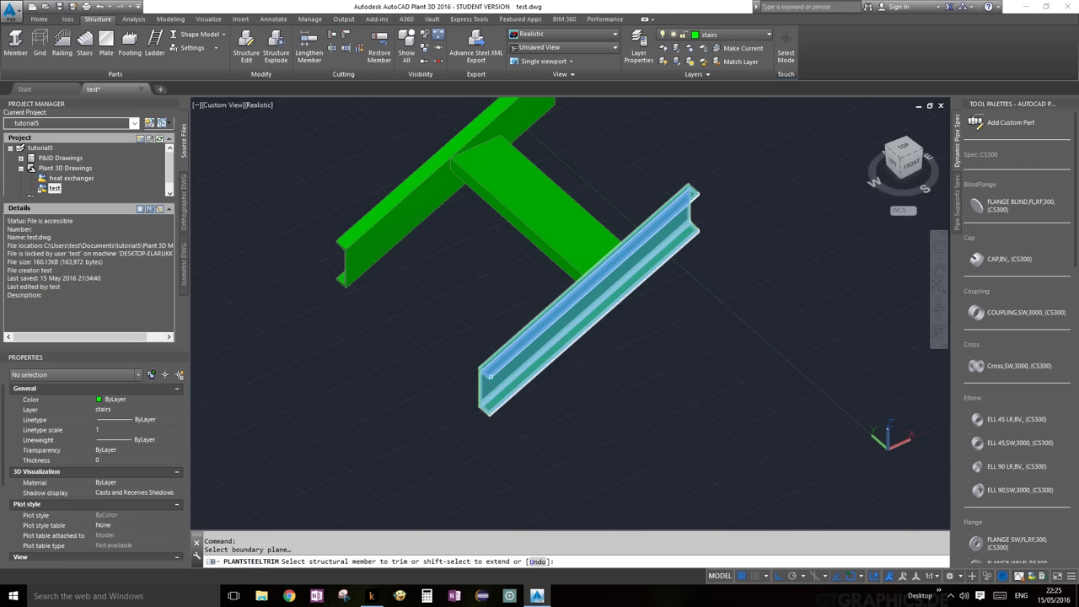
{"action": "left_click", "coordinate": [490, 376]}
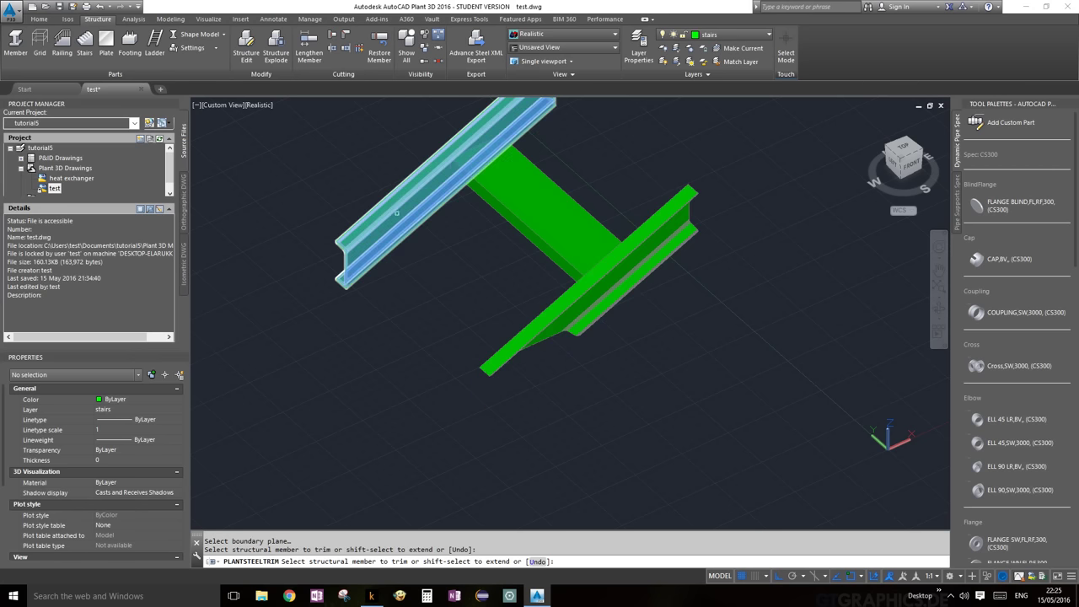
{"action": "left_click", "coordinate": [391, 207]}
{"action": "scroll", "coordinate": [591, 277], "scroll_direction": "down", "scroll_amount": 3}
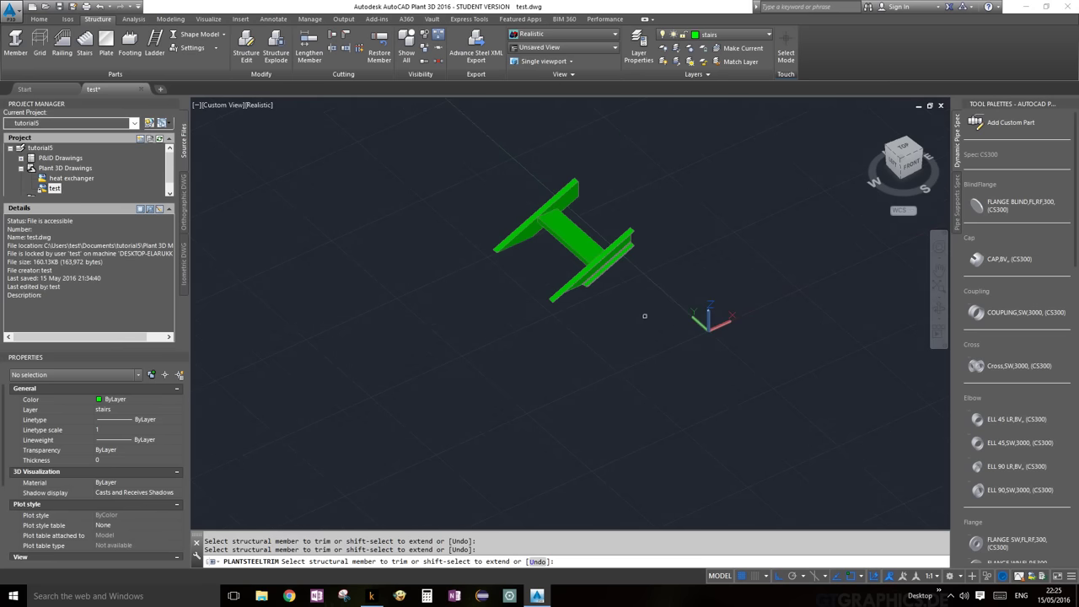
{"action": "scroll", "coordinate": [590, 277], "scroll_direction": "up", "scroll_amount": 3}
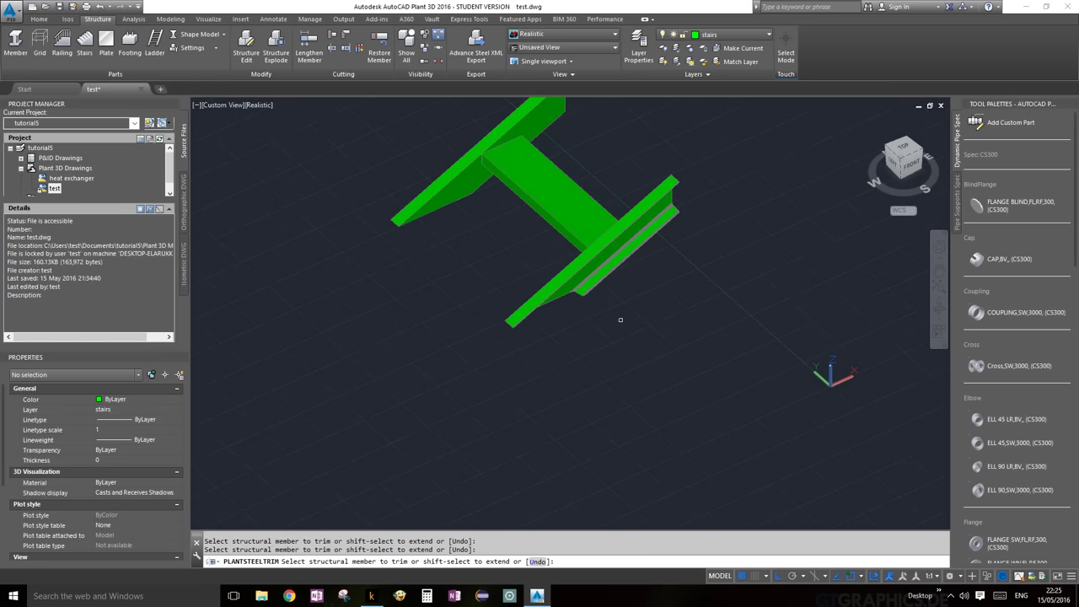
{"action": "key", "text": "Escape"}
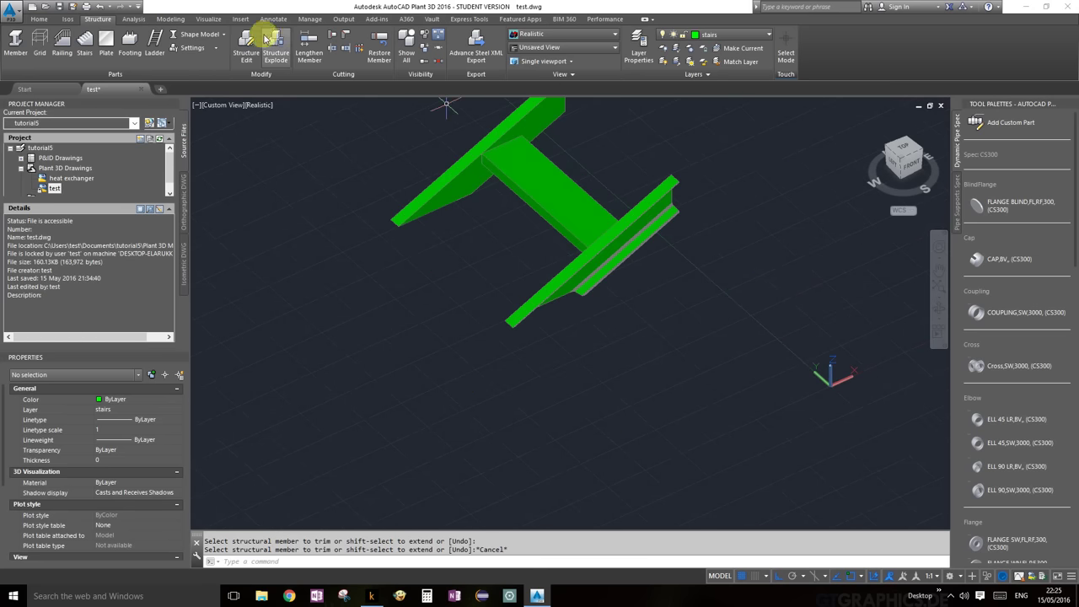
Show all hidden objects again and check the trimmed stair within the whole structure.
{"action": "left_click", "coordinate": [407, 46]}
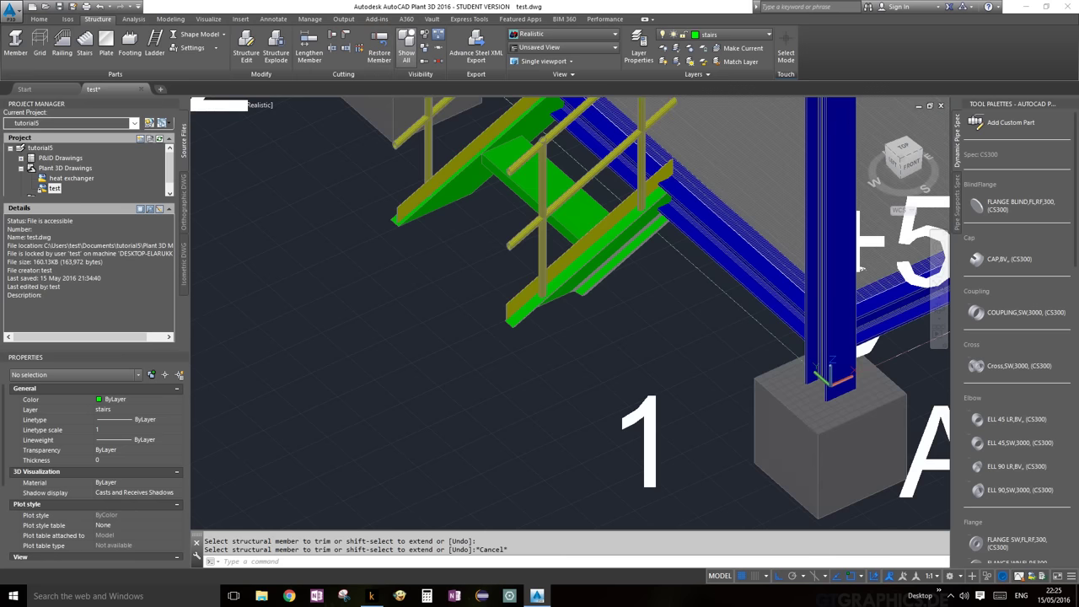
{"action": "scroll", "coordinate": [662, 346], "scroll_direction": "down", "scroll_amount": 8}
{"action": "scroll", "coordinate": [672, 303], "scroll_direction": "down", "scroll_amount": 5}
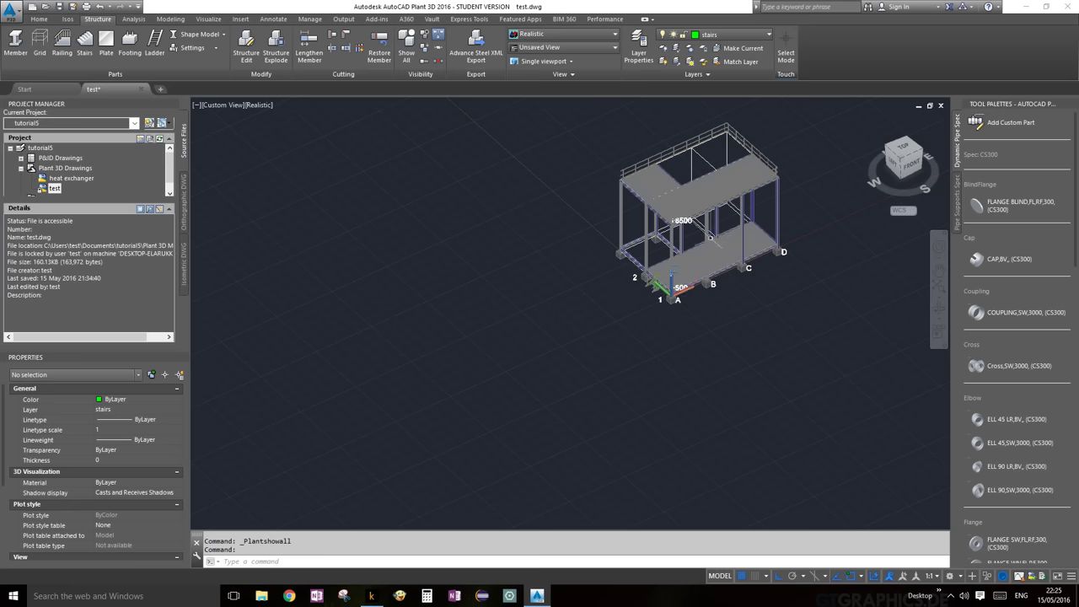
{"action": "scroll", "coordinate": [672, 304], "scroll_direction": "up", "scroll_amount": 8}
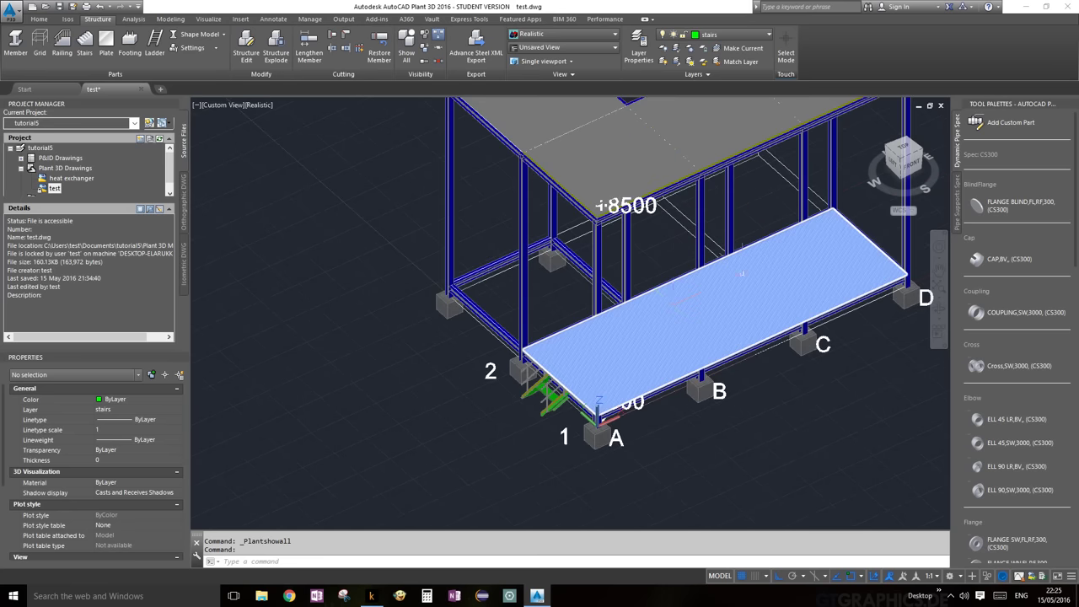
{"action": "scroll", "coordinate": [555, 418], "scroll_direction": "up", "scroll_amount": 3}
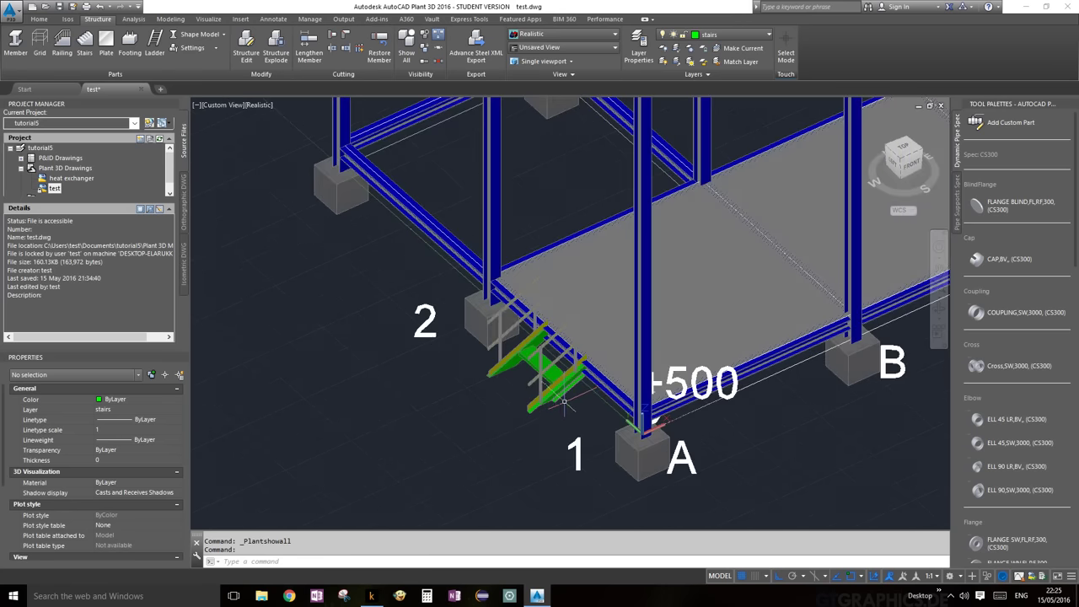
{"action": "scroll", "coordinate": [565, 390], "scroll_direction": "down", "scroll_amount": 5}
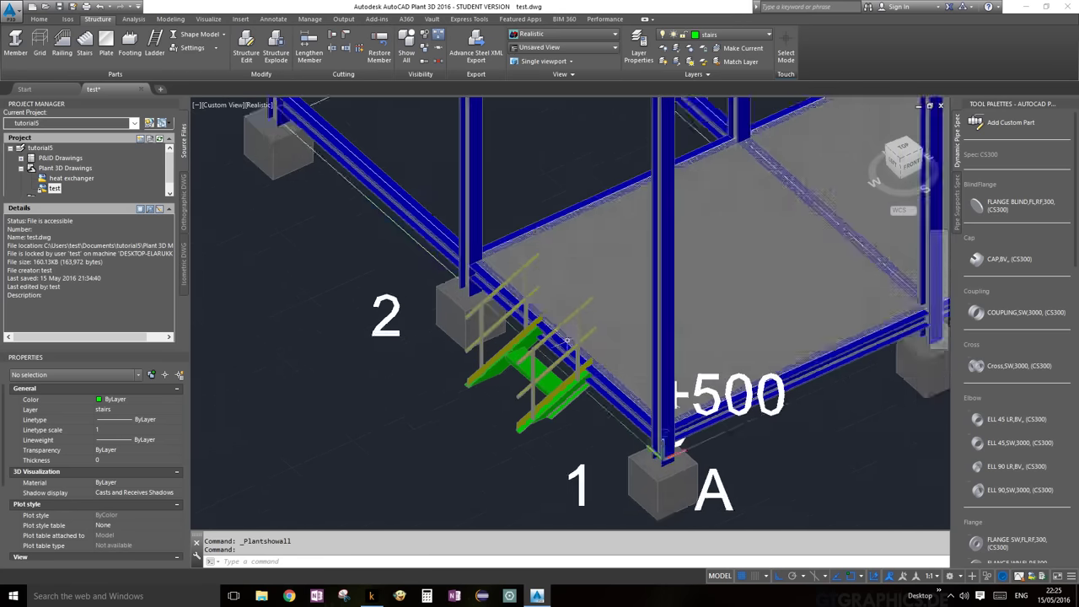
{"action": "scroll", "coordinate": [848, 327], "scroll_direction": "down", "scroll_amount": 5}
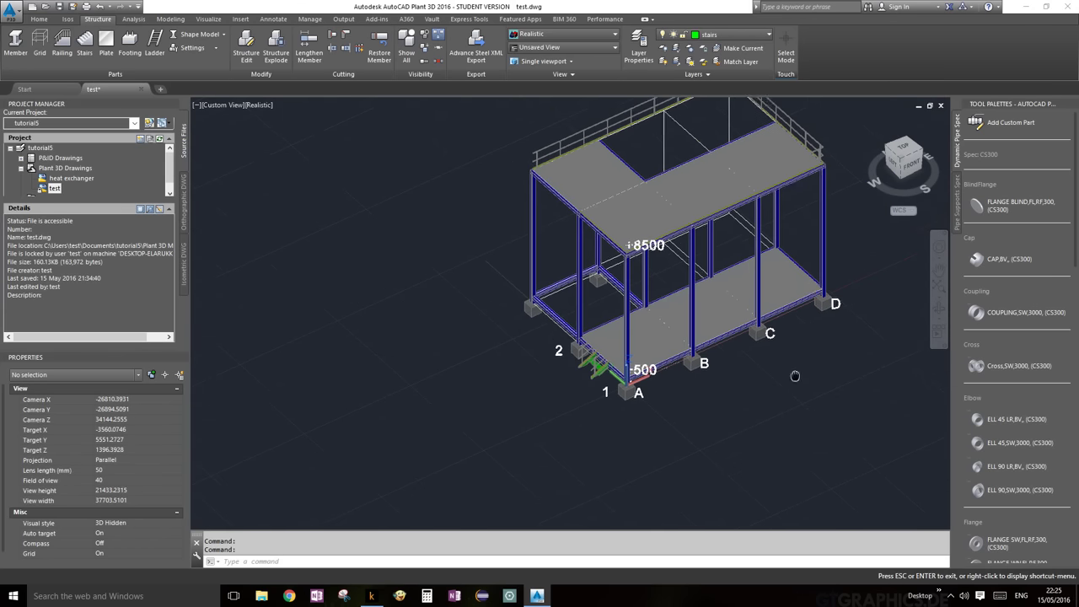
{"action": "scroll", "coordinate": [738, 378], "scroll_direction": "up", "scroll_amount": 3}
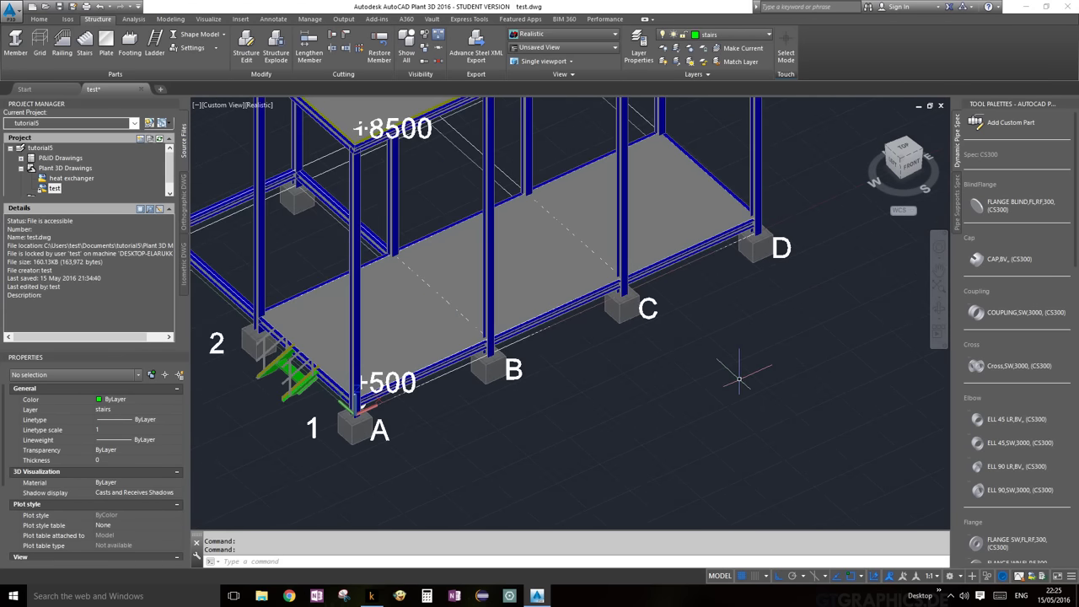